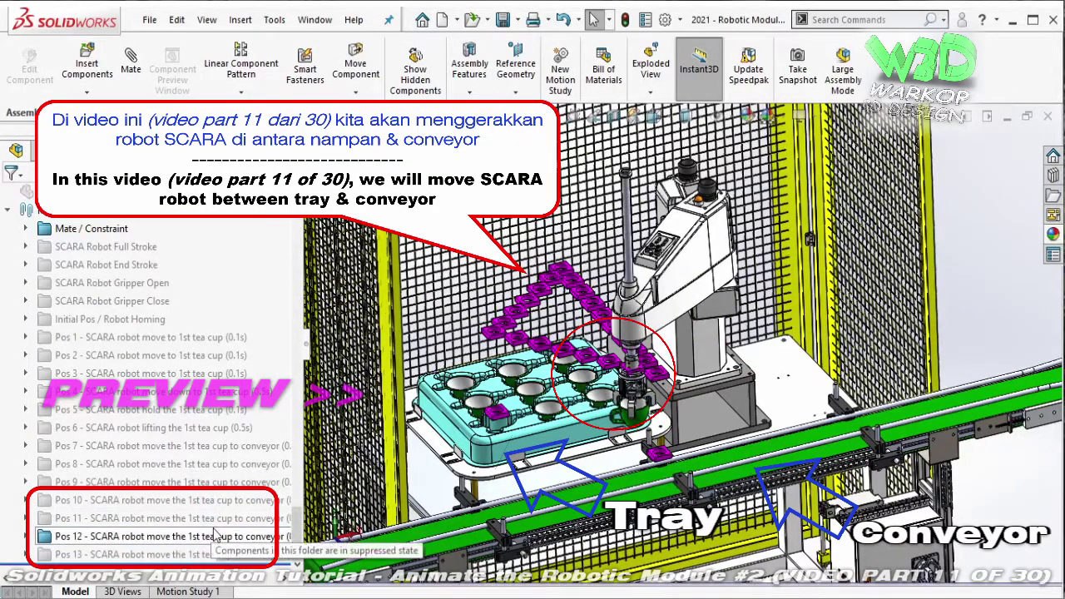
- Unsuppress the Pos 11 mate folder to move the SCARA arm
{"action": "left_click", "coordinate": [191, 537]}
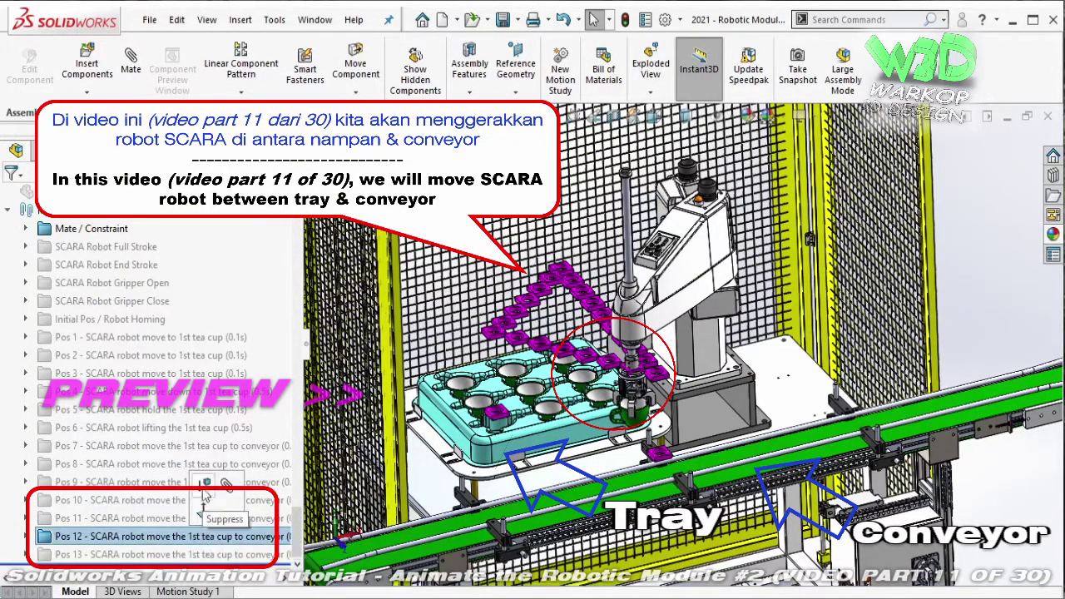
{"action": "left_click", "coordinate": [168, 519]}
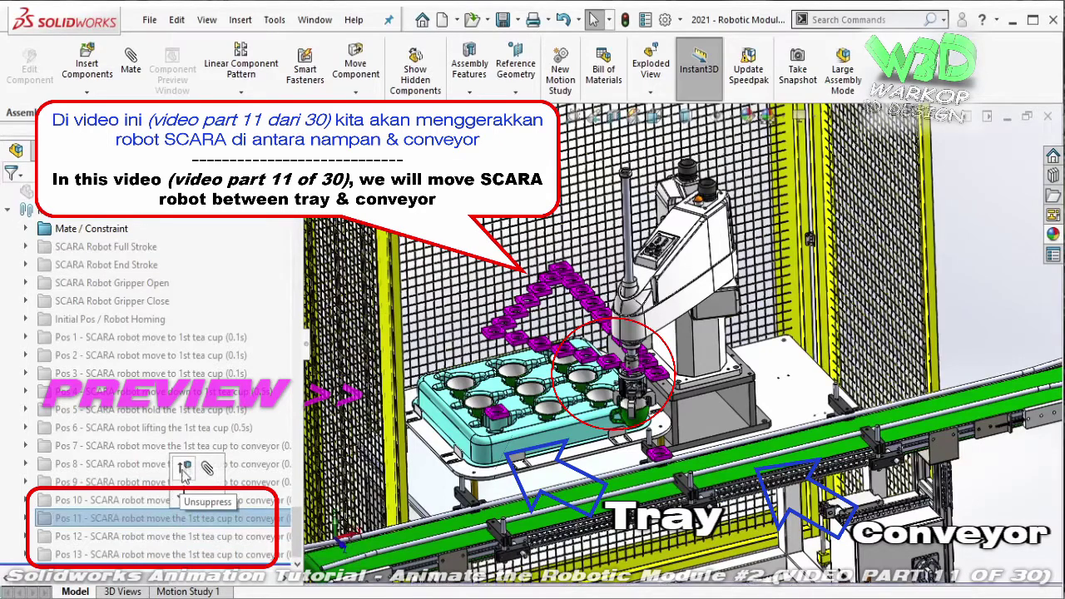
{"action": "left_click", "coordinate": [171, 519]}
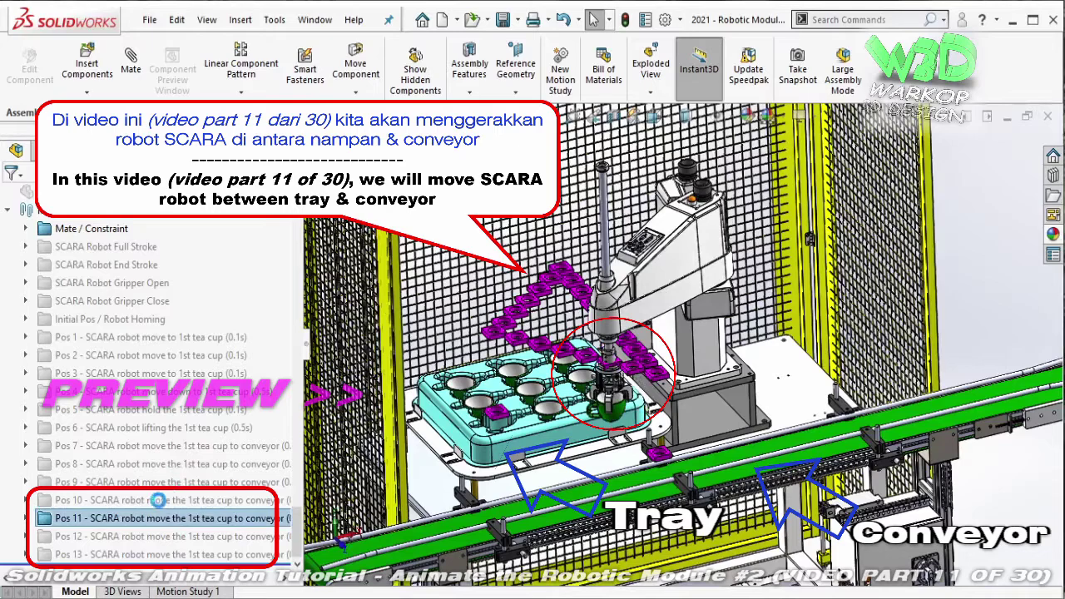
{"action": "left_click", "coordinate": [159, 501]}
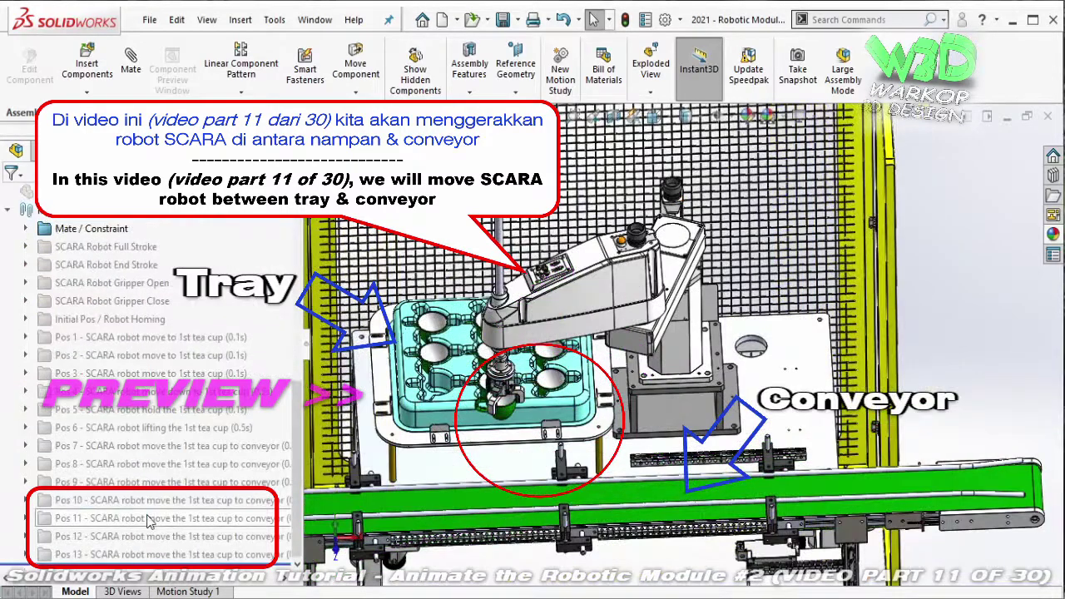
{"action": "left_click", "coordinate": [150, 519]}
{"action": "left_click", "coordinate": [164, 459]}
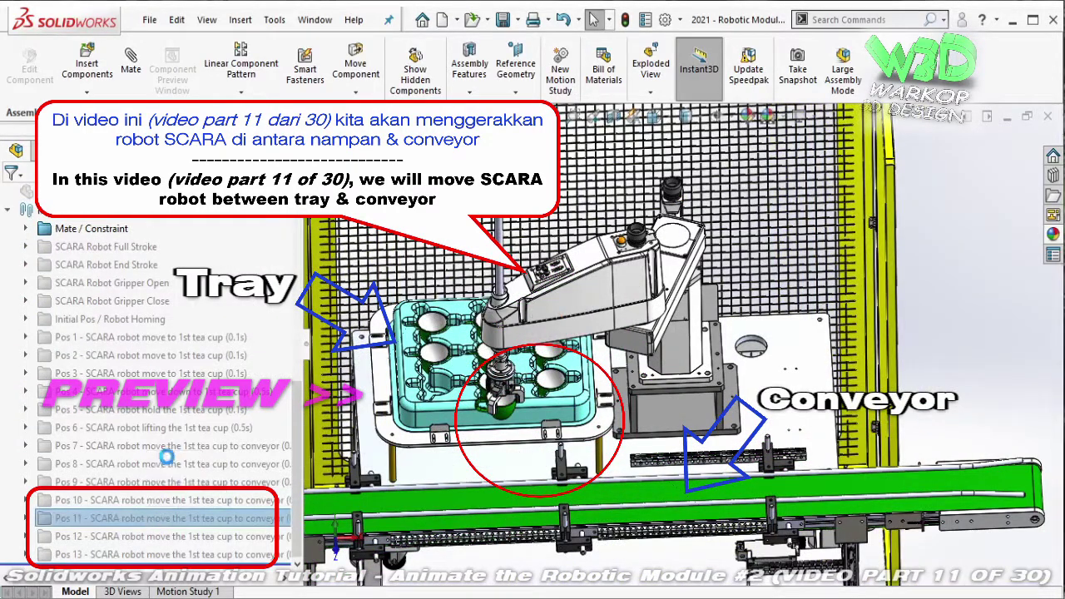
- Unsuppress the Pos 12 and Pos 13 mate folders to move the arm onward
{"action": "left_click", "coordinate": [152, 519]}
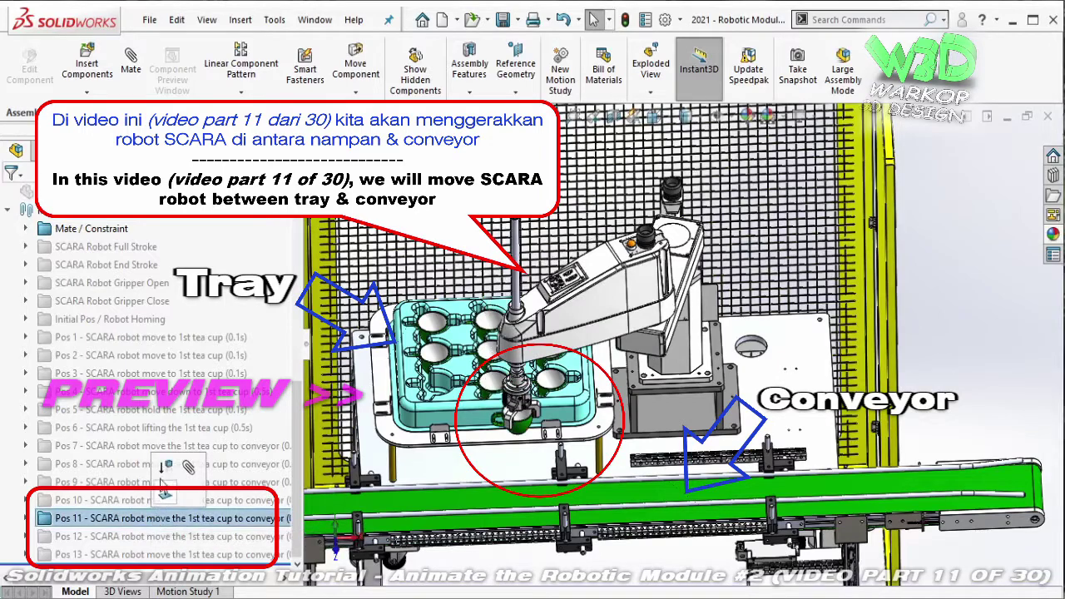
{"action": "left_click", "coordinate": [152, 538]}
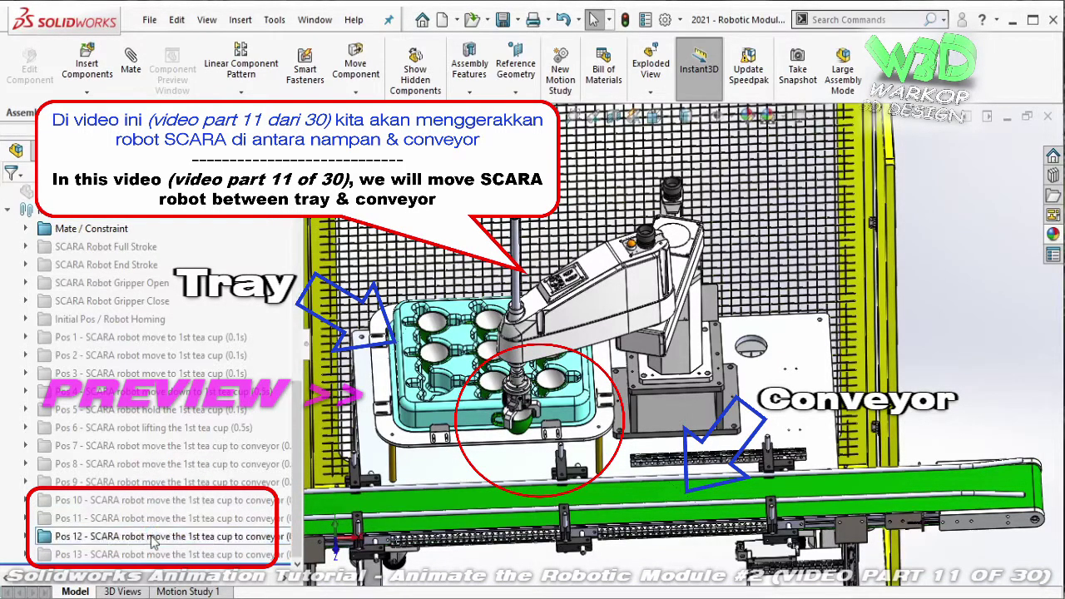
{"action": "left_click", "coordinate": [153, 538]}
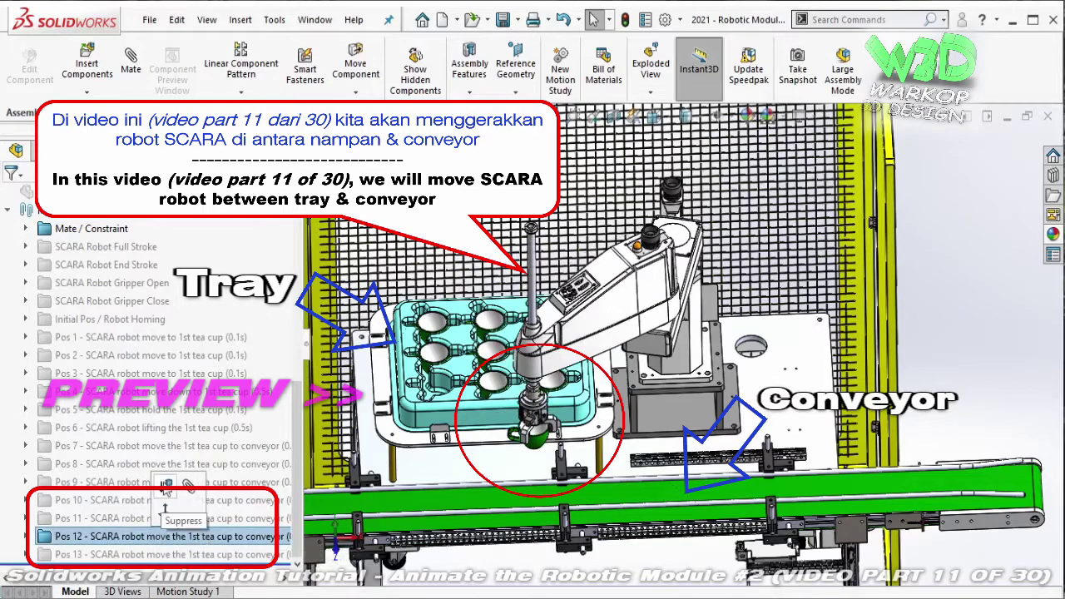
{"action": "left_click", "coordinate": [152, 555]}
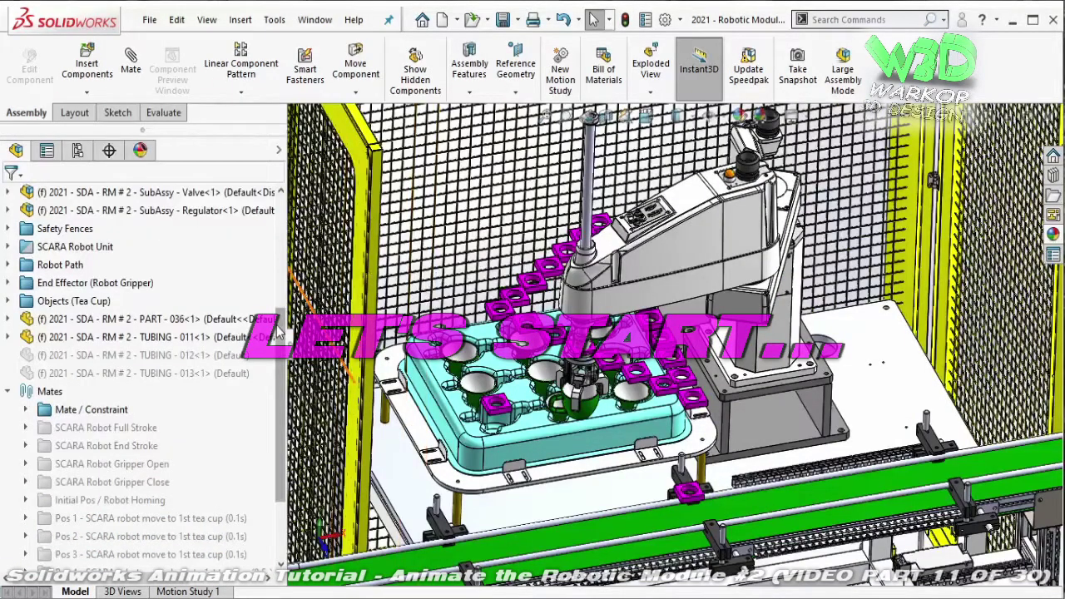
{"action": "scroll", "coordinate": [283, 405], "scroll_direction": "down", "scroll_amount": 3}
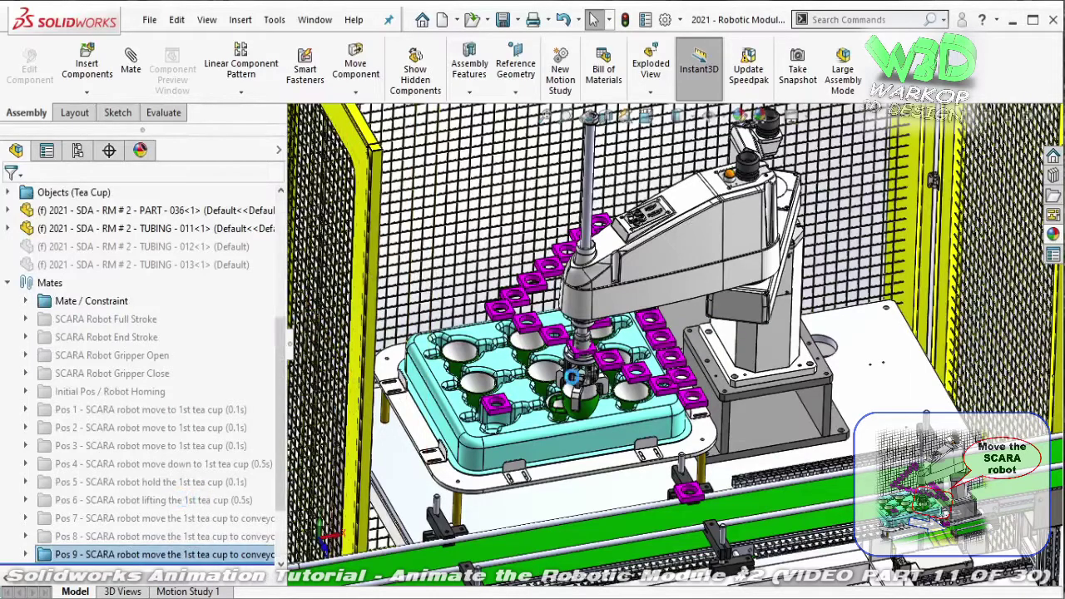
- Mate the gripper concentric with the first cup holder's hole
{"action": "scroll", "coordinate": [617, 347], "scroll_direction": "down", "scroll_amount": 2}
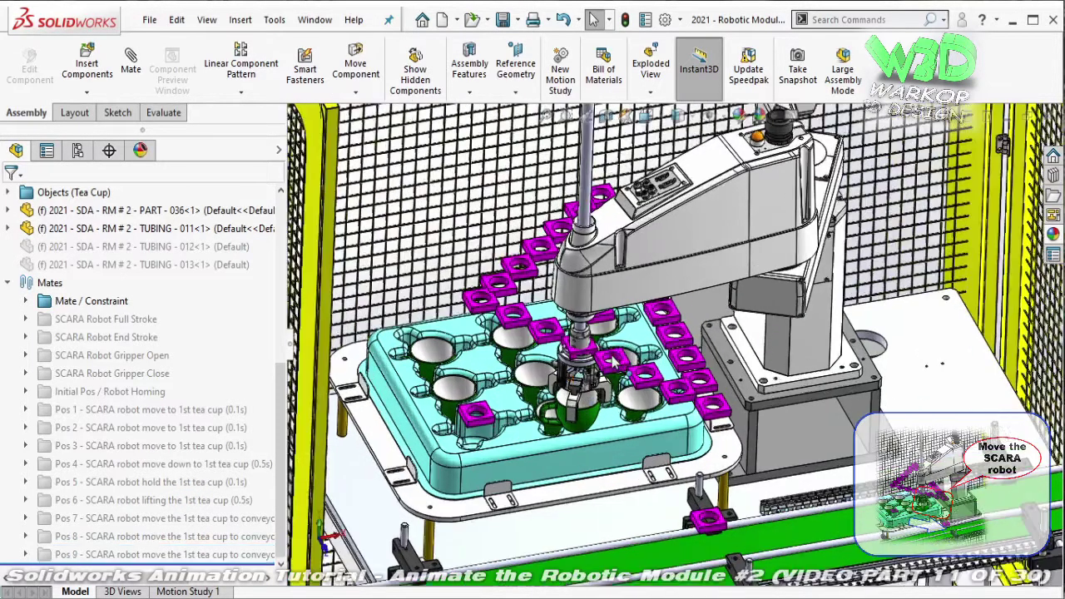
{"action": "scroll", "coordinate": [620, 351], "scroll_direction": "down", "scroll_amount": 2}
{"action": "scroll", "coordinate": [624, 356], "scroll_direction": "down", "scroll_amount": 2}
{"action": "scroll", "coordinate": [628, 359], "scroll_direction": "down", "scroll_amount": 2}
{"action": "left_click", "coordinate": [629, 359]}
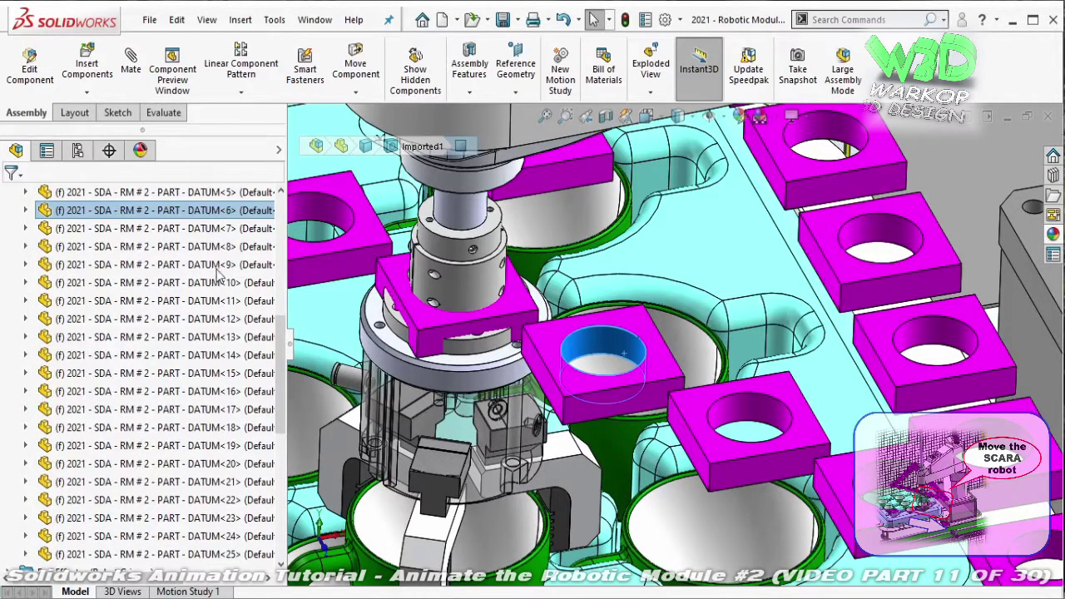
{"action": "left_click", "coordinate": [465, 282]}
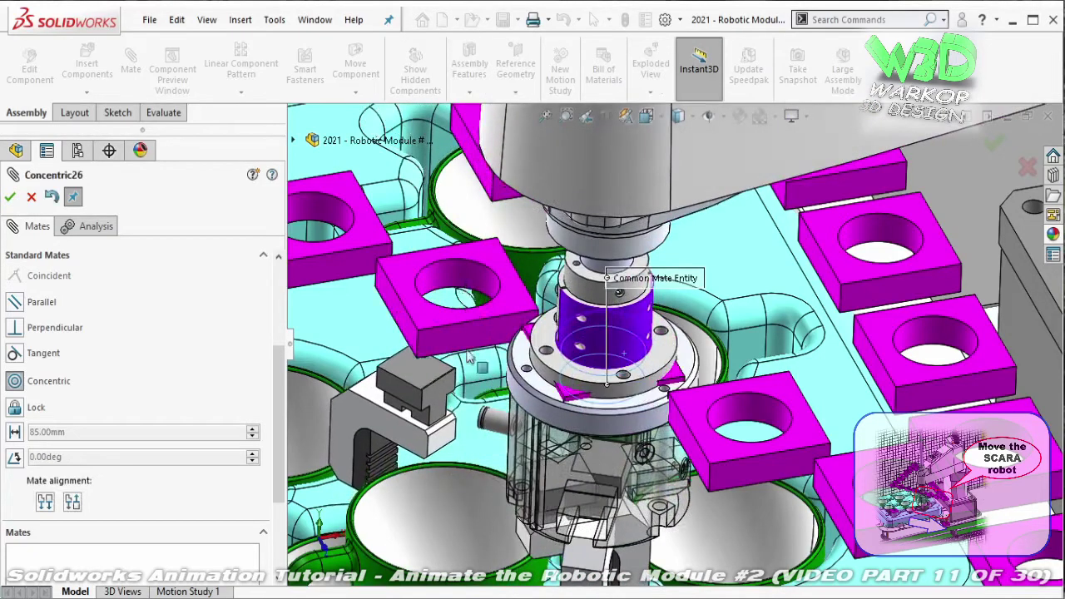
{"action": "scroll", "coordinate": [619, 404], "scroll_direction": "up", "scroll_amount": 3}
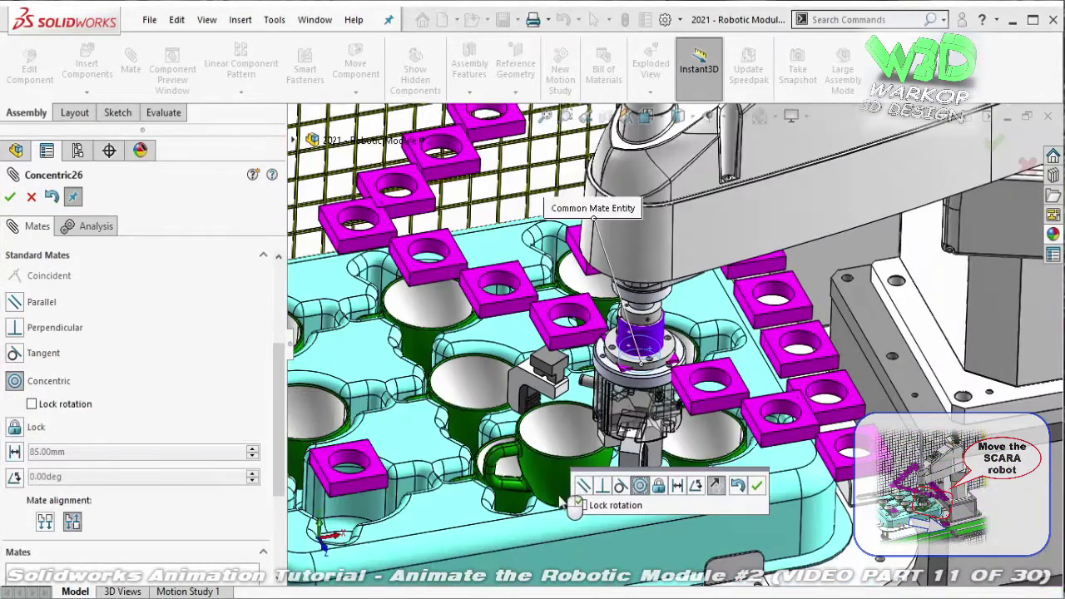
{"action": "scroll", "coordinate": [619, 405], "scroll_direction": "down", "scroll_amount": 5}
{"action": "middle_click_drag", "start_coordinate": [619, 404], "coordinate": [647, 347]}
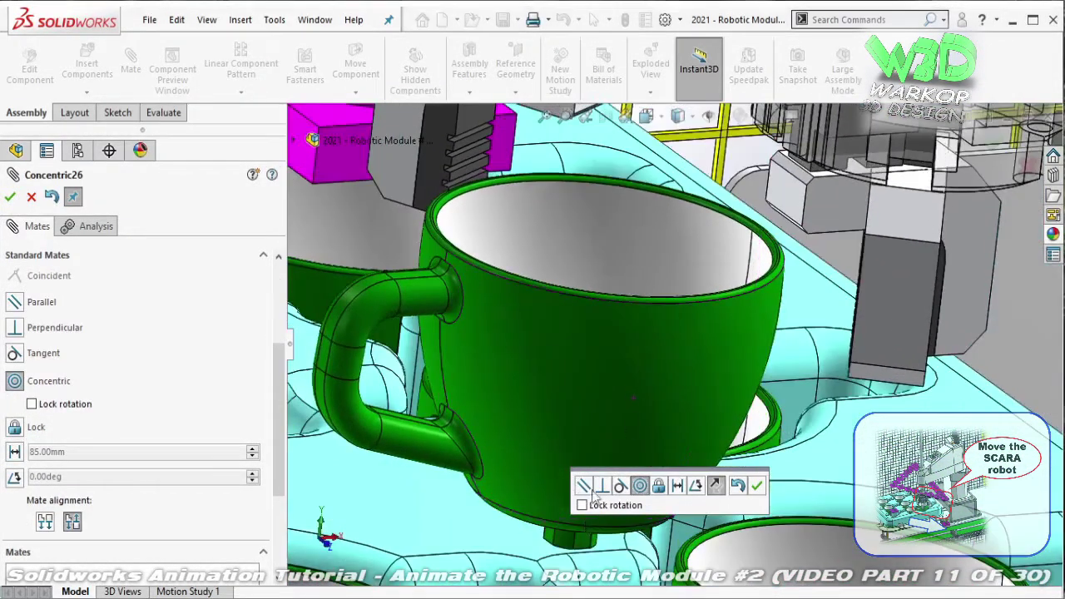
{"action": "left_click", "coordinate": [571, 543]}
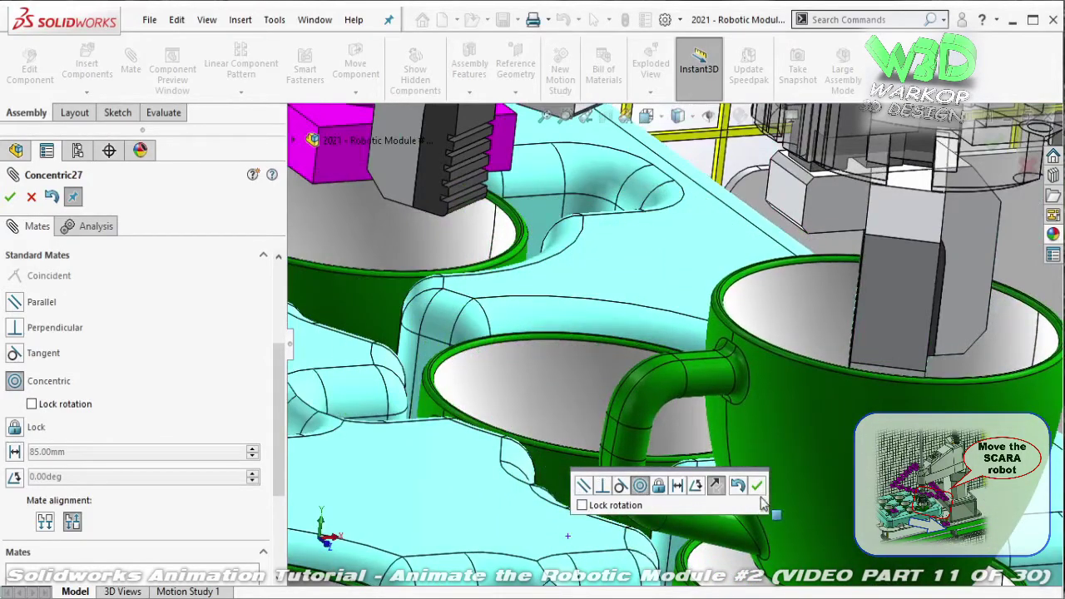
{"action": "left_click", "coordinate": [759, 490]}
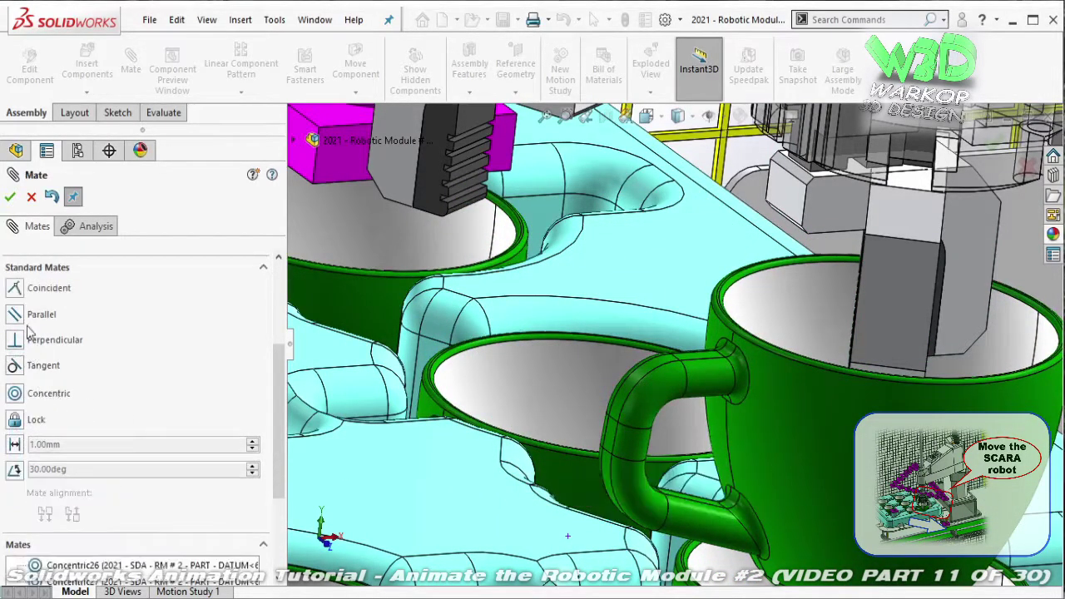
{"action": "left_click_drag", "start_coordinate": [281, 397], "coordinate": [122, 303]}
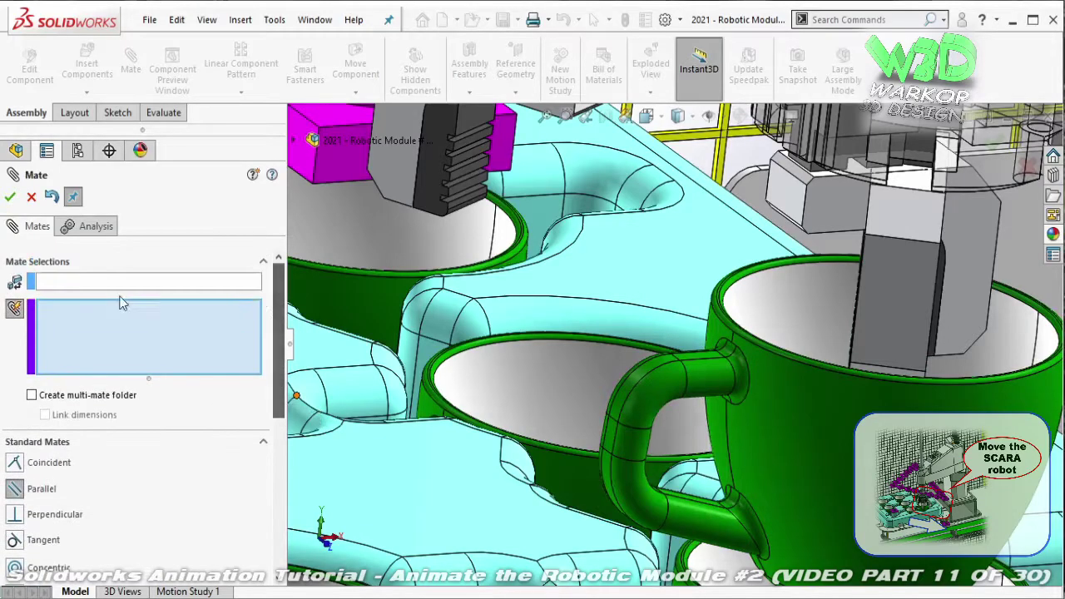
- Make the gripper's flat face parallel to the holder block's face
{"action": "left_click", "coordinate": [62, 283]}
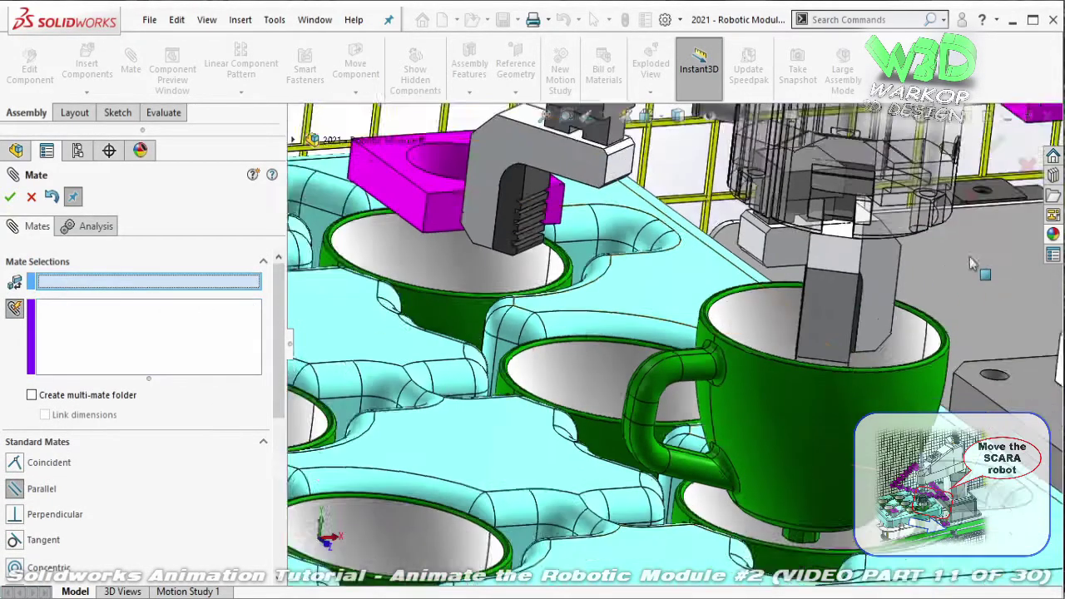
{"action": "scroll", "coordinate": [839, 193], "scroll_direction": "down", "scroll_amount": 3}
{"action": "scroll", "coordinate": [727, 233], "scroll_direction": "down", "scroll_amount": 3}
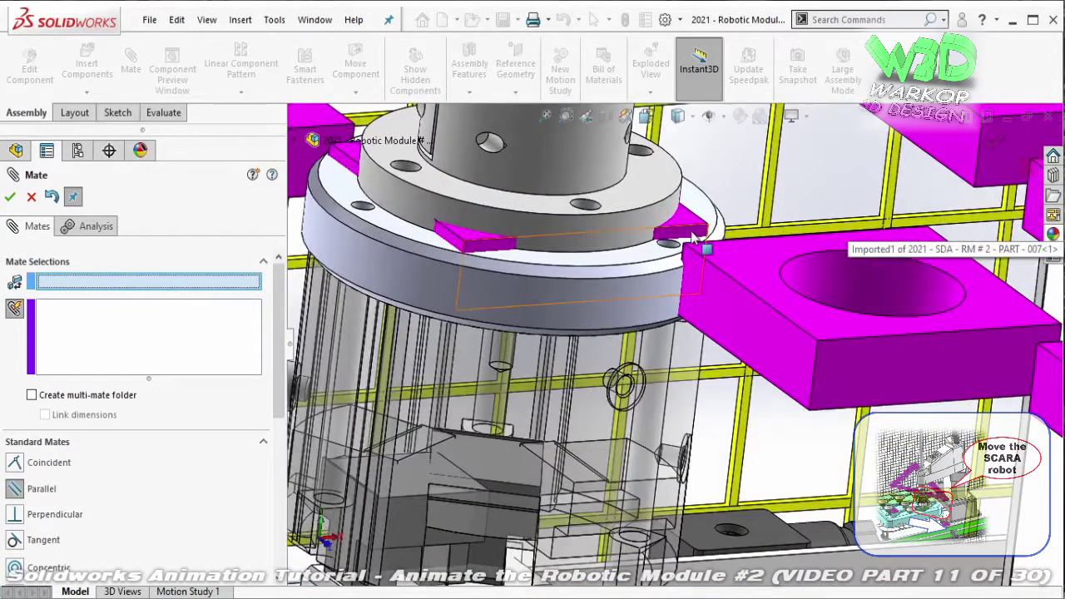
{"action": "left_click", "coordinate": [696, 243]}
{"action": "middle_click_drag", "start_coordinate": [696, 243], "coordinate": [566, 225]}
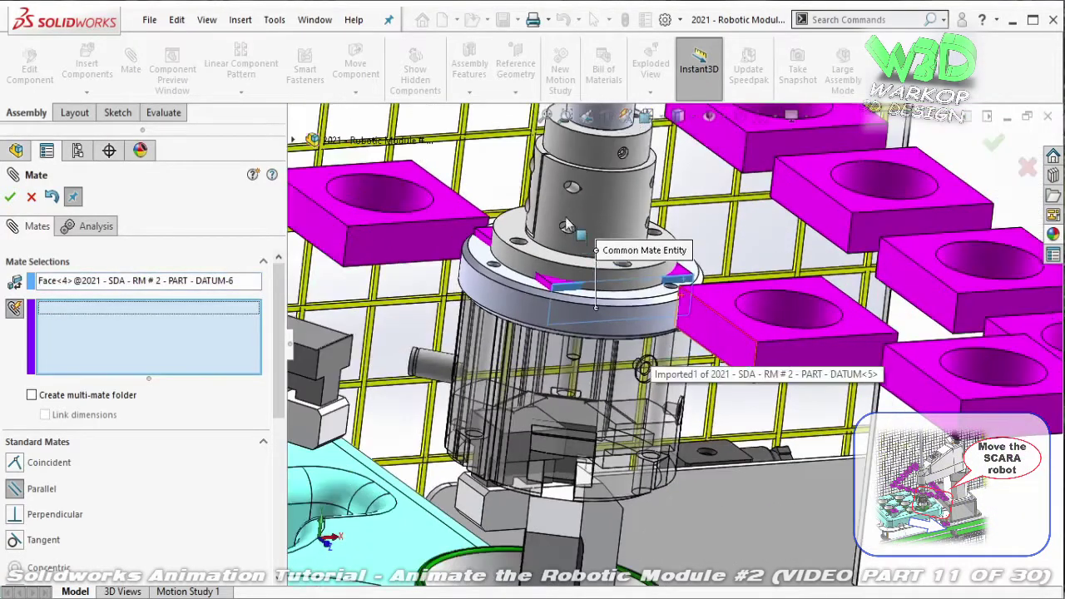
{"action": "scroll", "coordinate": [566, 224], "scroll_direction": "down", "scroll_amount": 3}
{"action": "scroll", "coordinate": [579, 215], "scroll_direction": "down", "scroll_amount": 3}
{"action": "scroll", "coordinate": [593, 204], "scroll_direction": "down", "scroll_amount": 2}
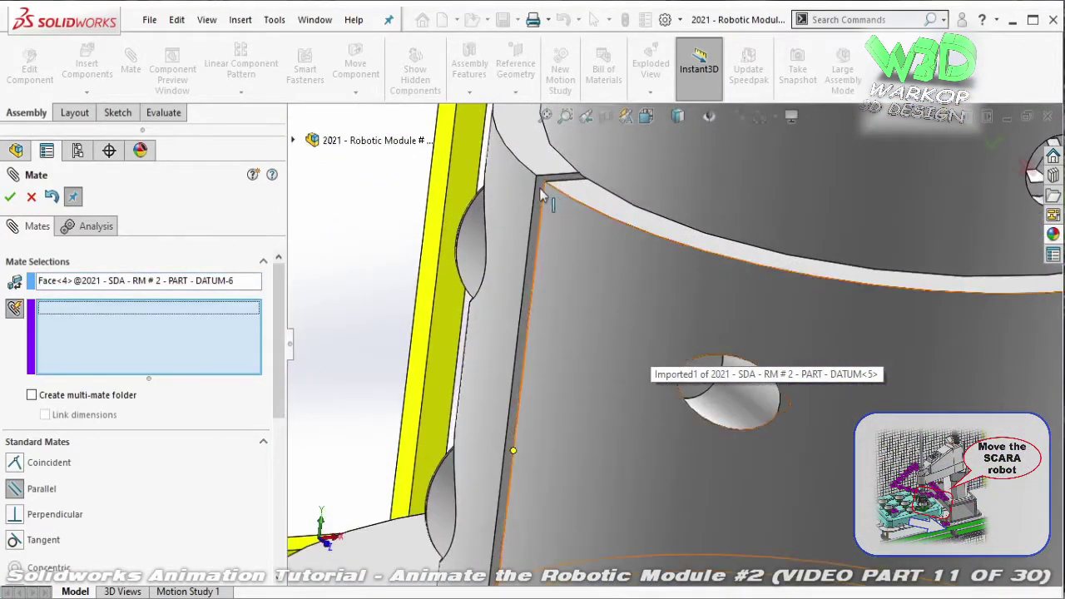
{"action": "left_click", "coordinate": [662, 338]}
{"action": "left_click", "coordinate": [660, 340]}
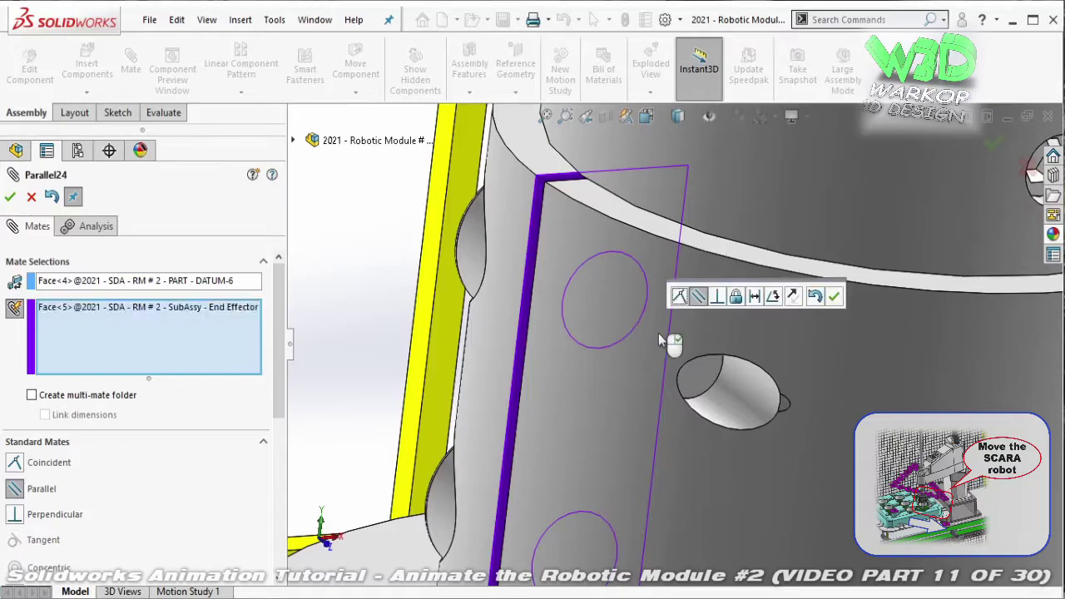
{"action": "scroll", "coordinate": [676, 341], "scroll_direction": "up", "scroll_amount": 3}
{"action": "scroll", "coordinate": [676, 346], "scroll_direction": "up", "scroll_amount": 3}
{"action": "scroll", "coordinate": [690, 432], "scroll_direction": "up", "scroll_amount": 3}
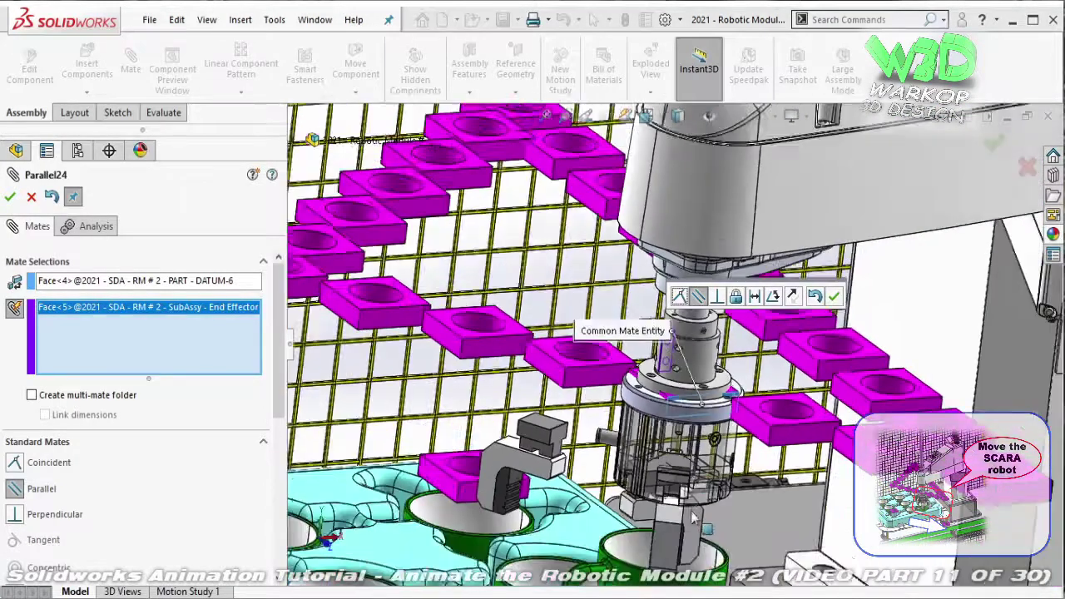
{"action": "scroll", "coordinate": [665, 445], "scroll_direction": "down", "scroll_amount": 3}
{"action": "scroll", "coordinate": [652, 443], "scroll_direction": "down", "scroll_amount": 3}
{"action": "scroll", "coordinate": [640, 449], "scroll_direction": "down", "scroll_amount": 2}
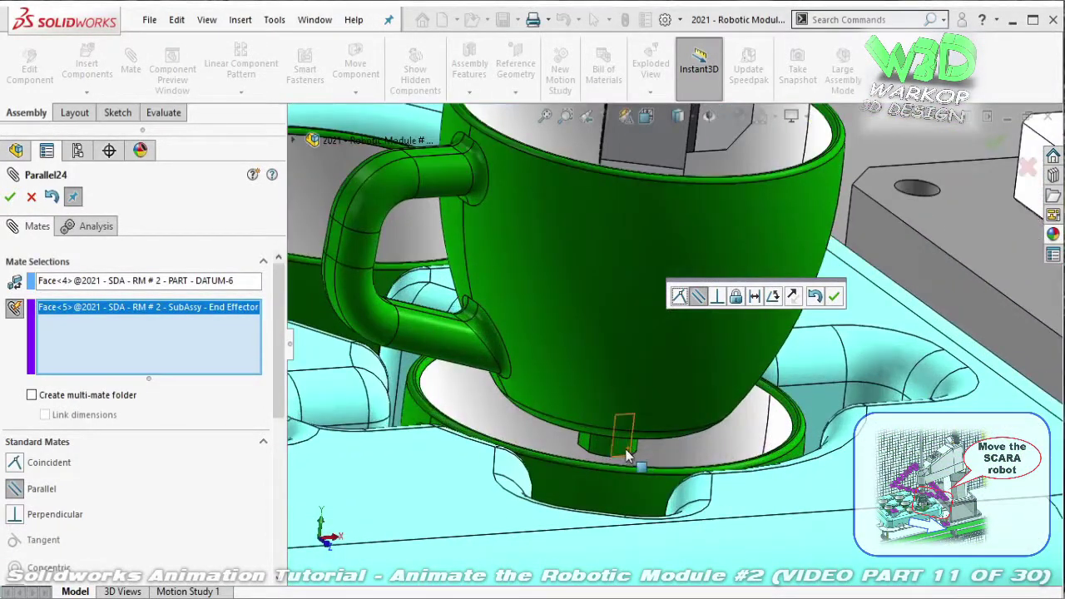
{"action": "left_click", "coordinate": [834, 298]}
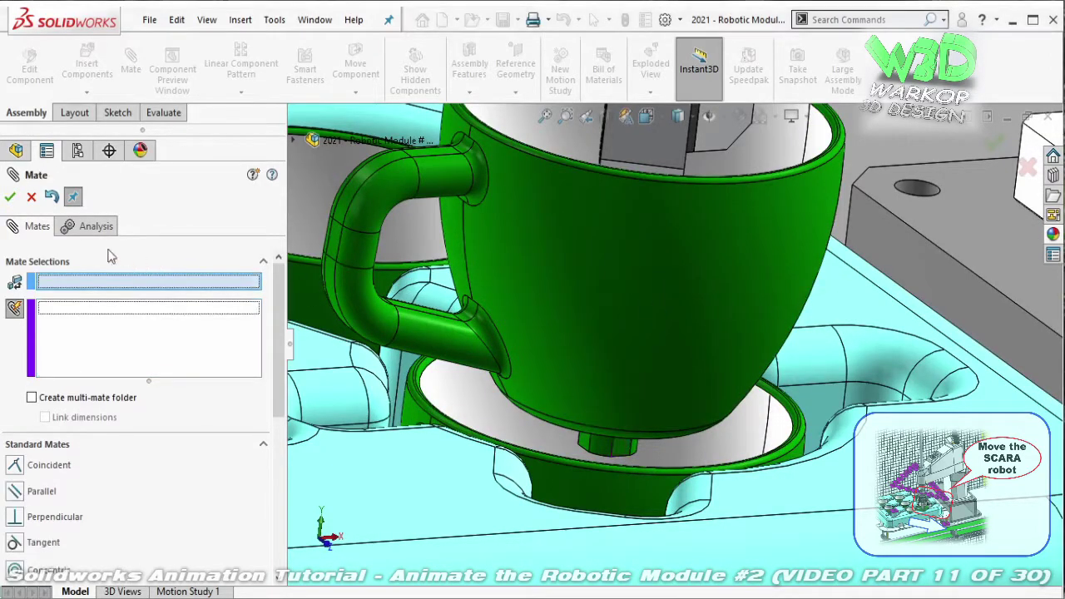
{"action": "key", "text": "Escape"}
- Mate the gripper ring's top face coincident with the holder block
{"action": "scroll", "coordinate": [729, 209], "scroll_direction": "up", "scroll_amount": 3}
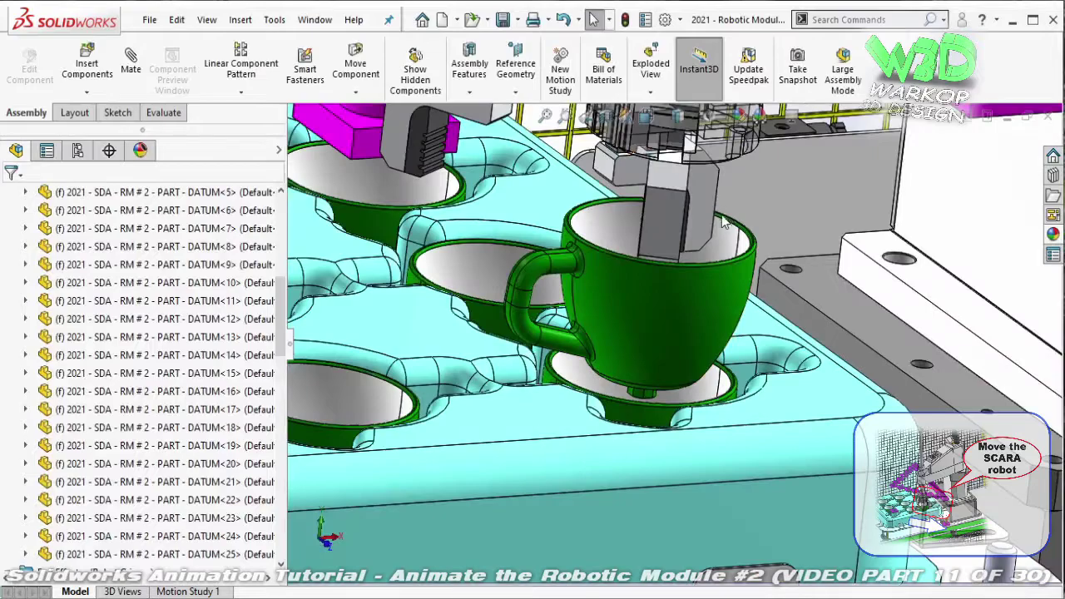
{"action": "scroll", "coordinate": [707, 225], "scroll_direction": "up", "scroll_amount": 3}
{"action": "scroll", "coordinate": [689, 242], "scroll_direction": "up", "scroll_amount": 3}
{"action": "scroll", "coordinate": [687, 241], "scroll_direction": "down", "scroll_amount": 3}
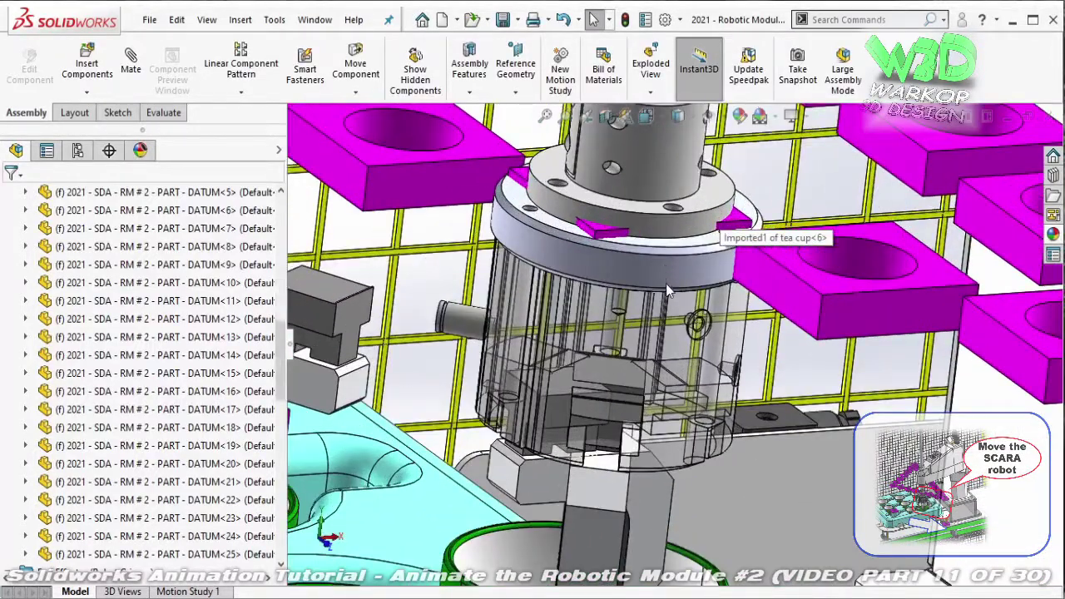
{"action": "left_click", "coordinate": [664, 258]}
{"action": "scroll", "coordinate": [658, 398], "scroll_direction": "down", "scroll_amount": 2}
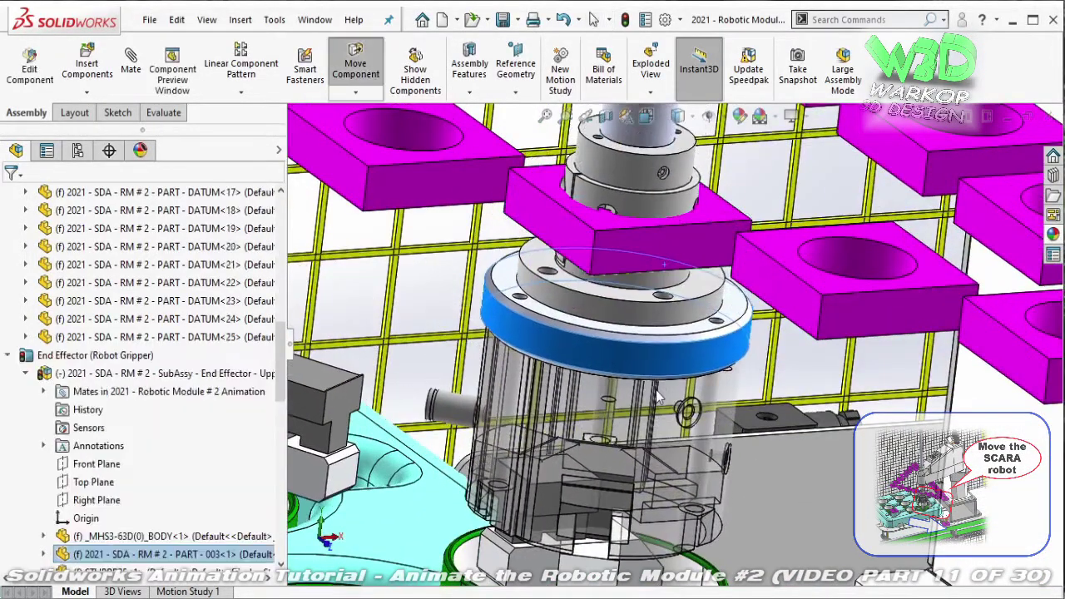
{"action": "left_click", "coordinate": [734, 318]}
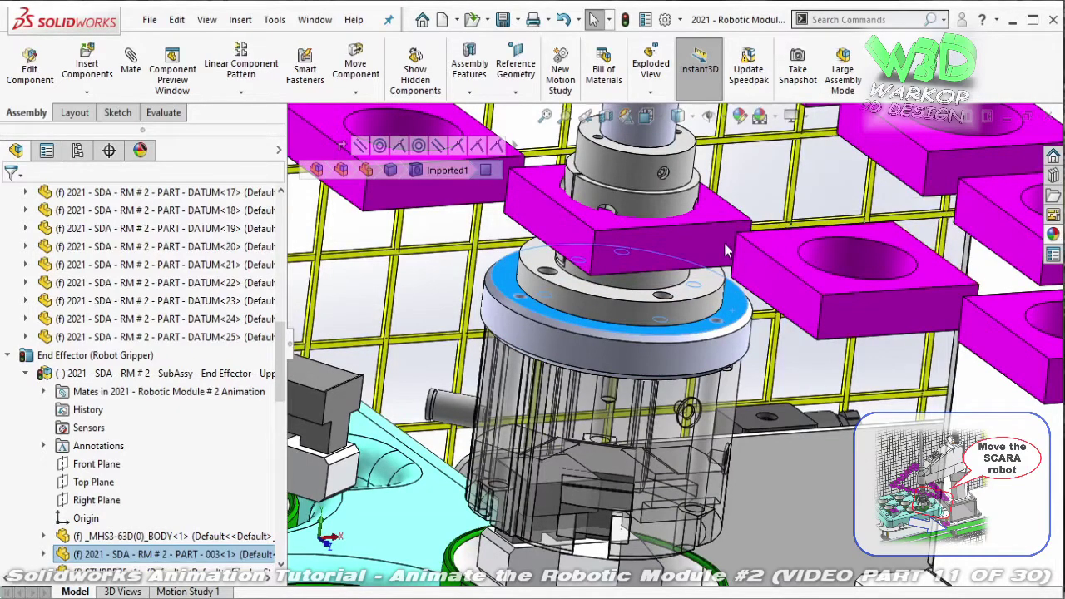
{"action": "left_click", "coordinate": [903, 281]}
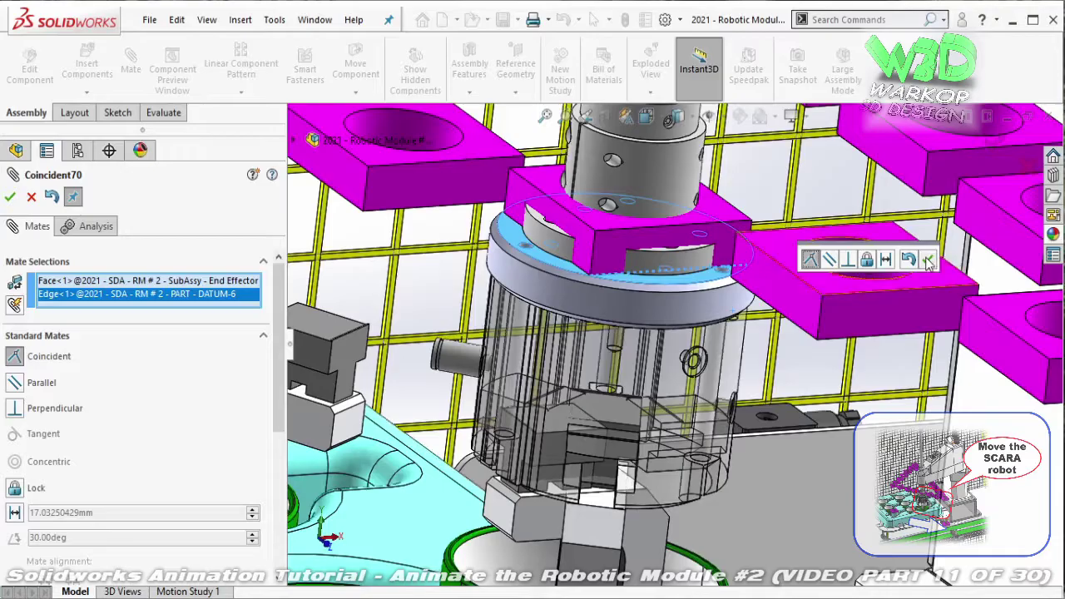
{"action": "left_click", "coordinate": [930, 261]}
- Add a 105 mm distance mate between the gripper face and the tea cup's bottom face
{"action": "scroll", "coordinate": [668, 496], "scroll_direction": "down", "scroll_amount": 3}
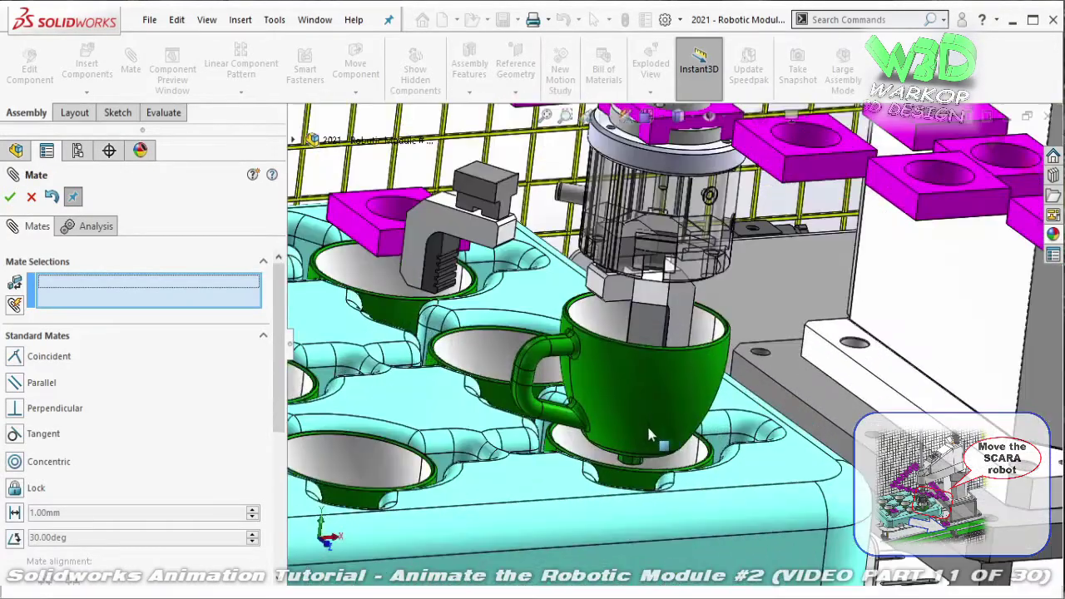
{"action": "mouse_move", "coordinate": [647, 423]}
{"action": "middle_mouse_down"}
{"action": "mouse_move", "coordinate": [682, 396]}
{"action": "mouse_move", "coordinate": [659, 385]}
{"action": "mouse_move", "coordinate": [732, 255]}
{"action": "middle_mouse_up"}
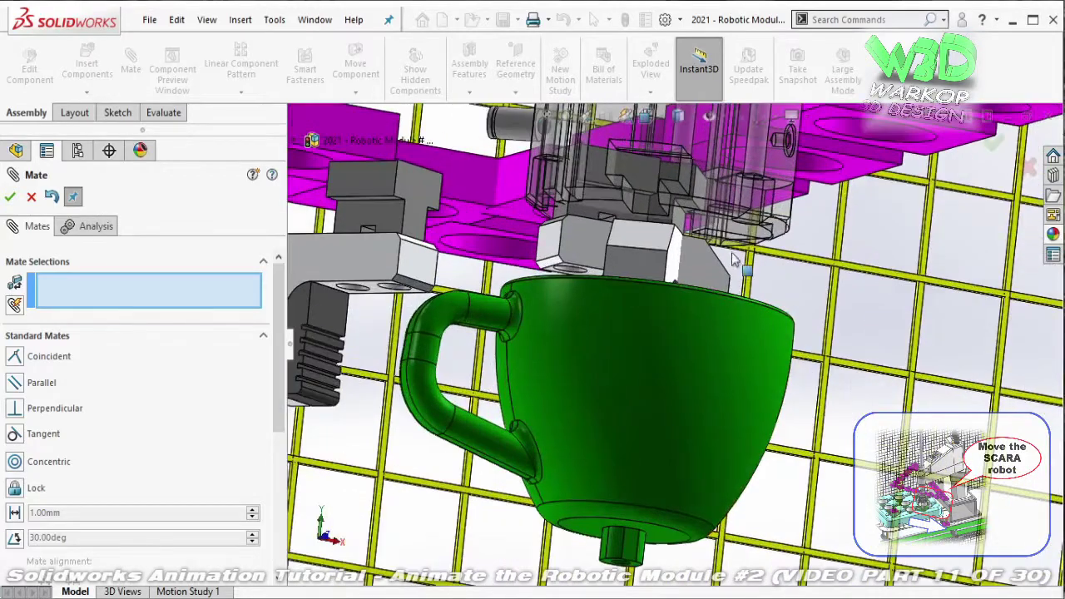
{"action": "left_click", "coordinate": [743, 239]}
{"action": "left_click", "coordinate": [668, 538]}
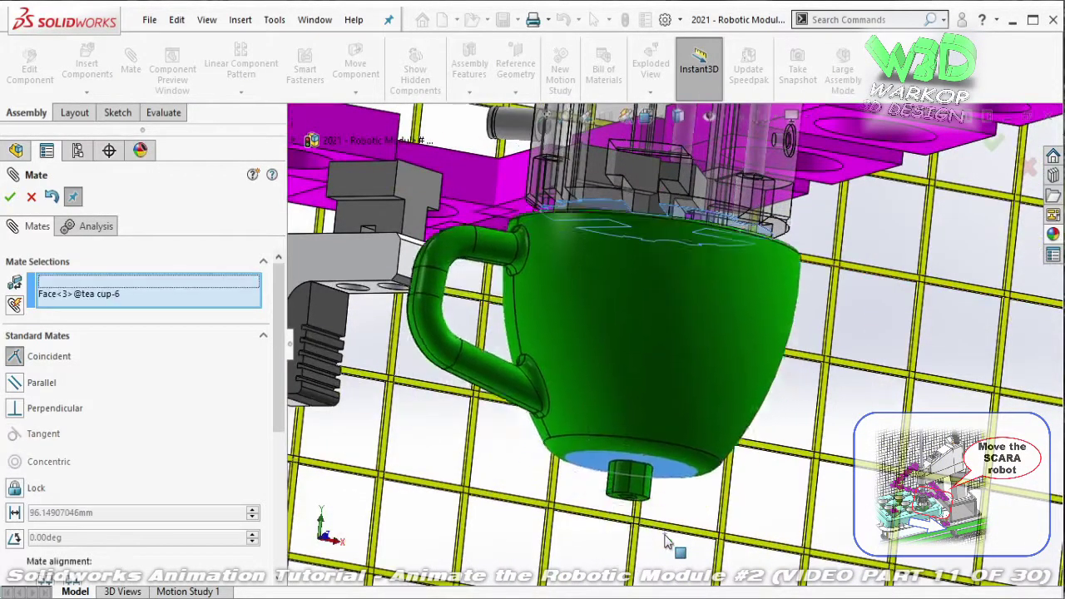
{"action": "left_click", "coordinate": [668, 537]}
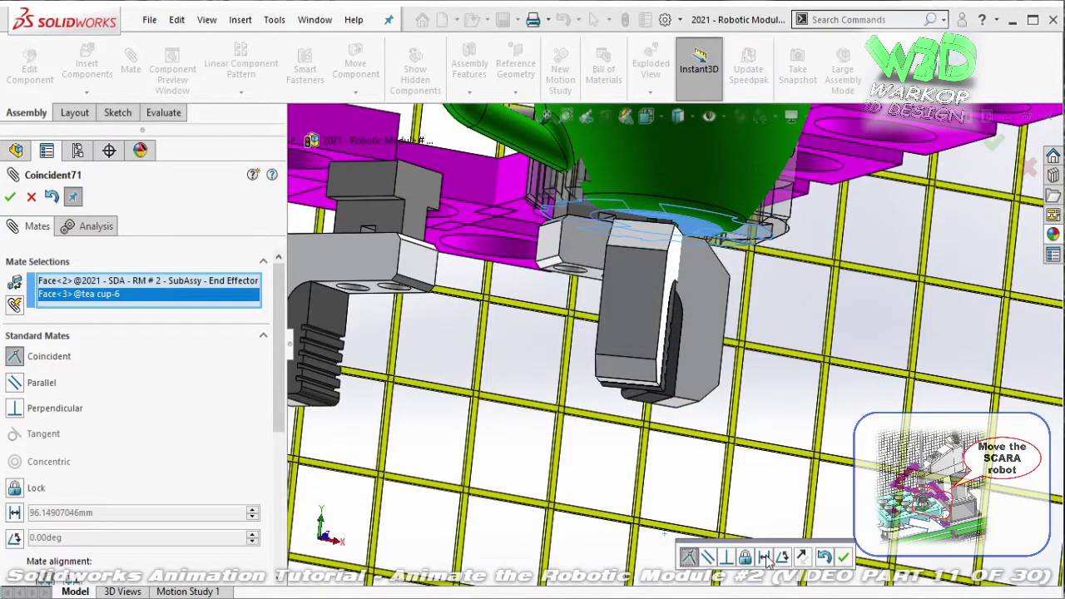
{"action": "left_click", "coordinate": [763, 557]}
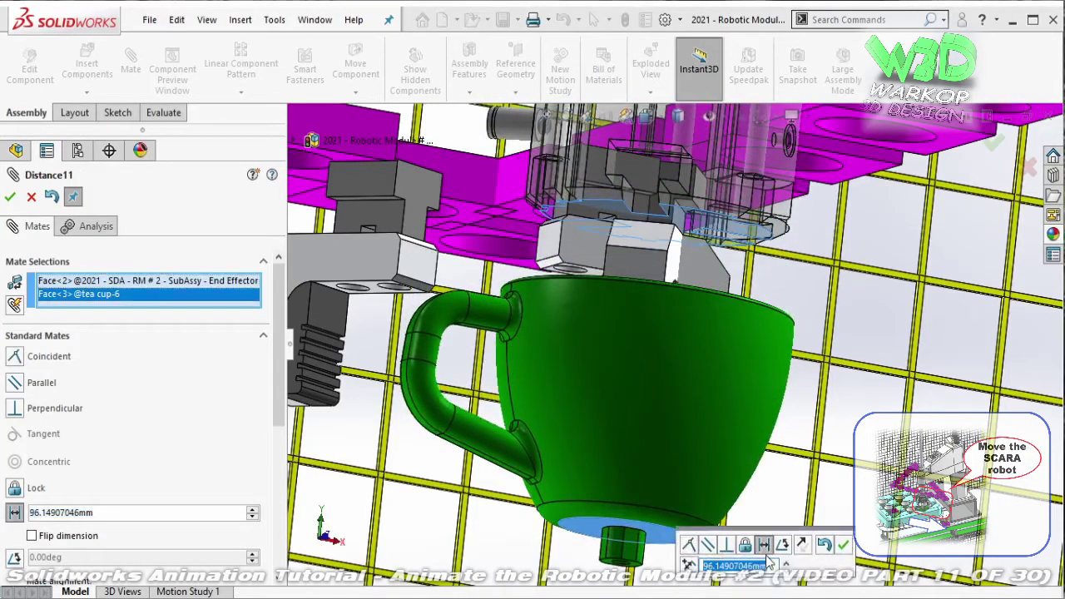
{"action": "type", "text": "60"}
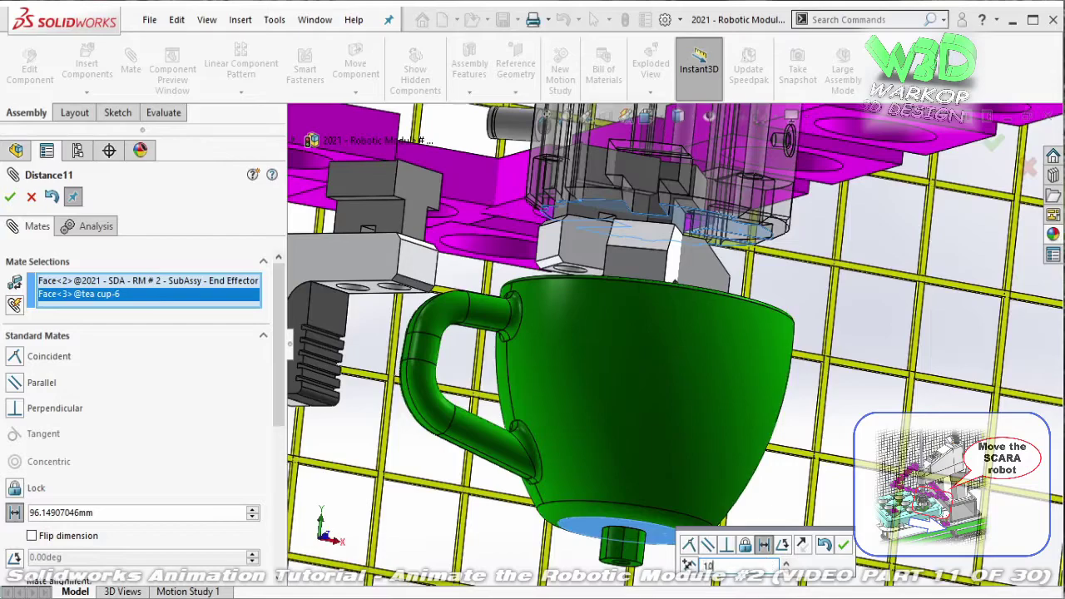
{"action": "type", "text": "5"}
{"action": "key", "text": "Return"}
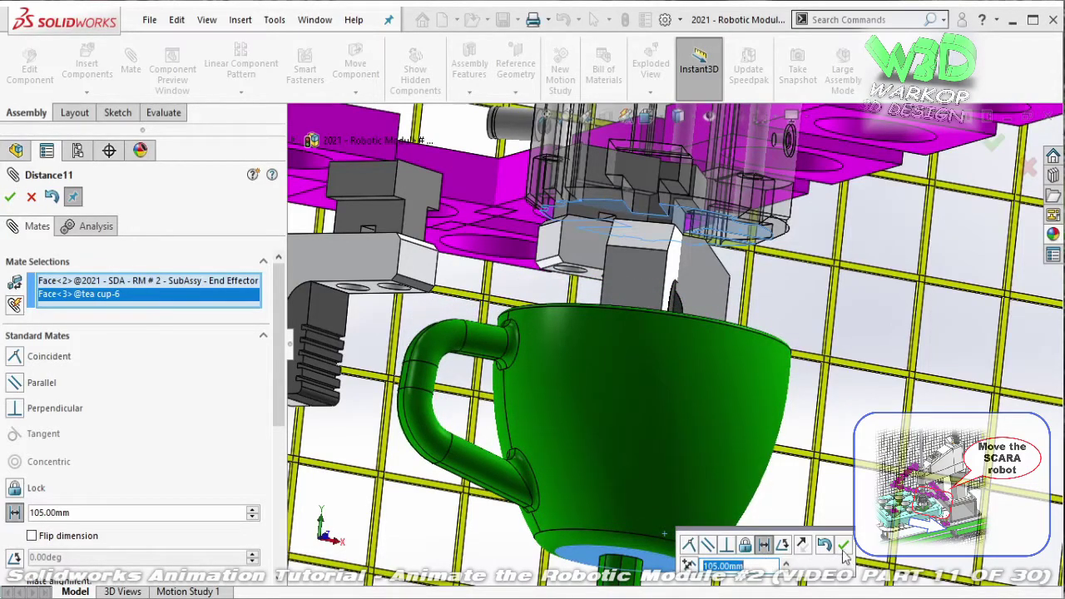
{"action": "left_click", "coordinate": [843, 546]}
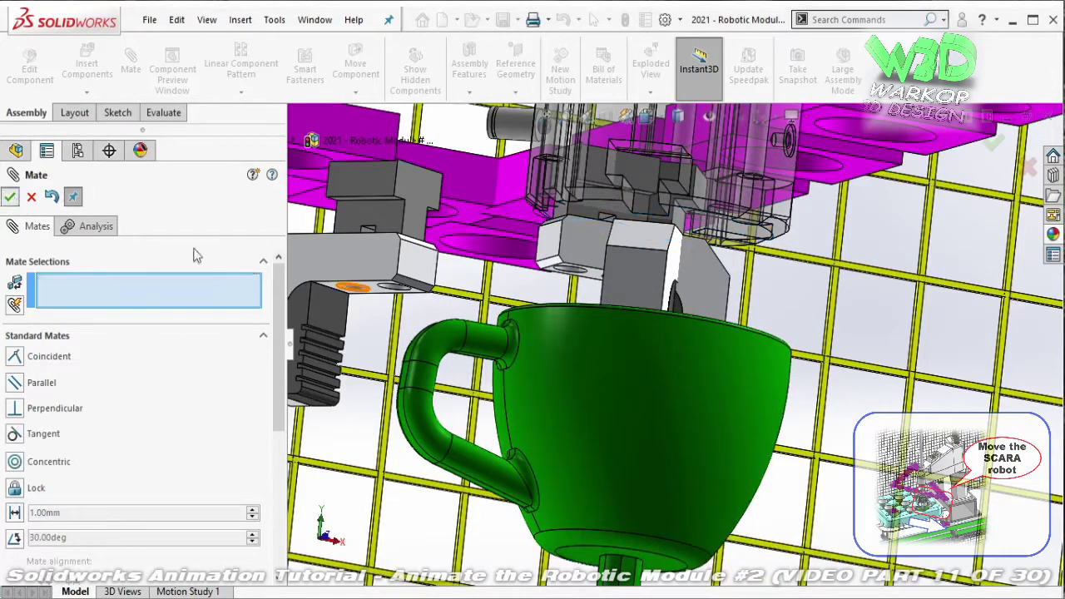
{"action": "key", "text": "Escape"}
- Slide the gripper finger beside the cup and mate its side face coincident with a hidden face
{"action": "mouse_move", "coordinate": [673, 341]}
{"action": "middle_mouse_down"}
{"action": "mouse_move", "coordinate": [673, 304]}
{"action": "mouse_move", "coordinate": [649, 321]}
{"action": "middle_mouse_up"}
{"action": "mouse_move", "coordinate": [645, 316]}
{"action": "left_mouse_down"}
{"action": "mouse_move", "coordinate": [634, 330]}
{"action": "mouse_move", "coordinate": [445, 200]}
{"action": "mouse_move", "coordinate": [453, 237]}
{"action": "left_mouse_up"}
{"action": "scroll", "coordinate": [764, 253], "scroll_direction": "down", "scroll_amount": 5}
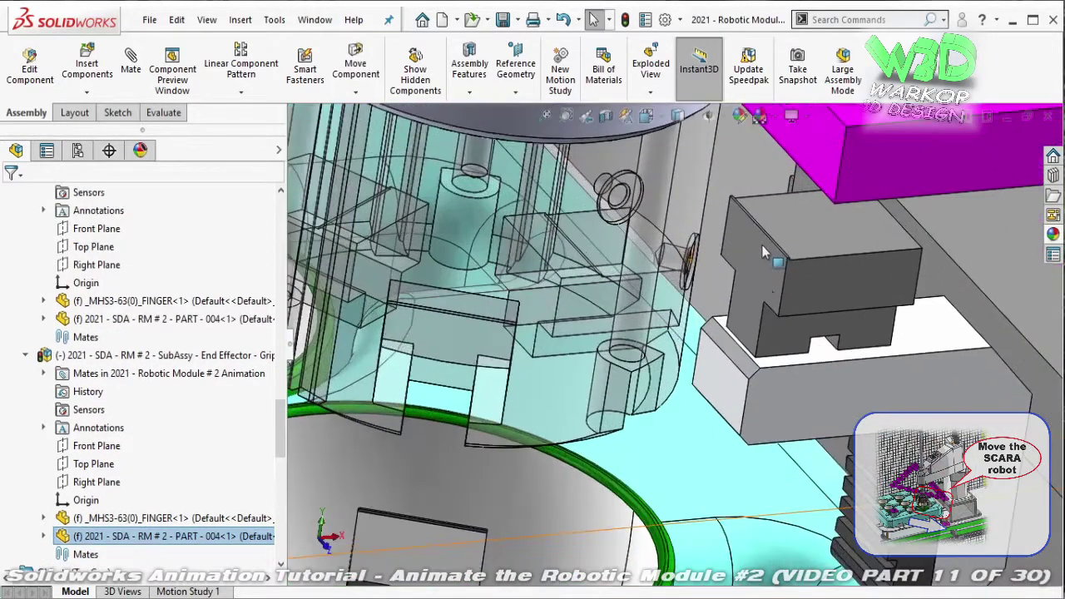
{"action": "left_click", "coordinate": [764, 254]}
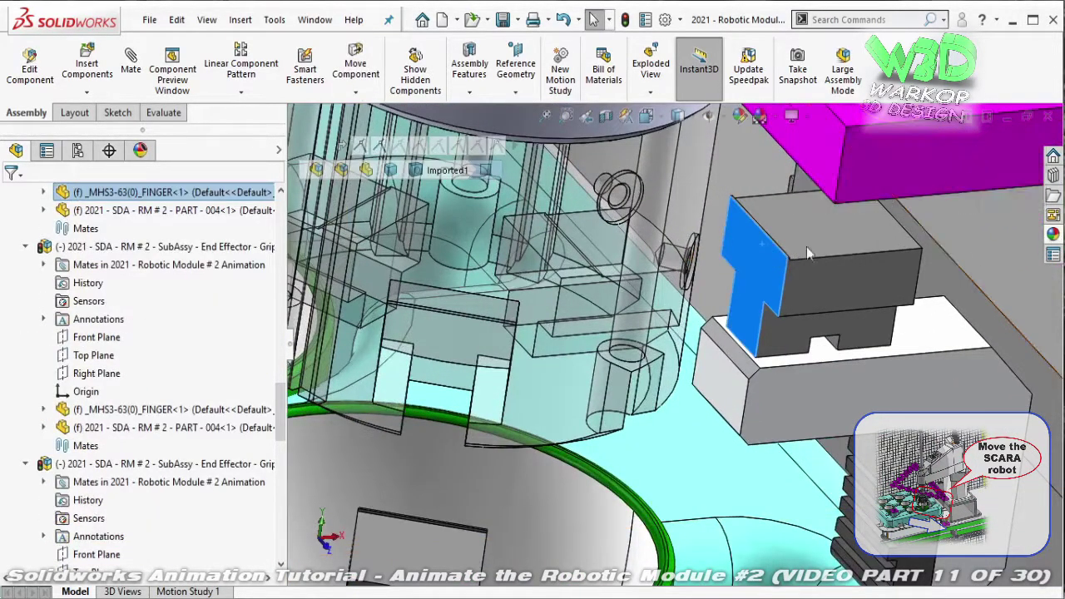
{"action": "left_click", "coordinate": [360, 146]}
{"action": "scroll", "coordinate": [556, 305], "scroll_direction": "down", "scroll_amount": 3}
{"action": "right_click", "coordinate": [559, 305]}
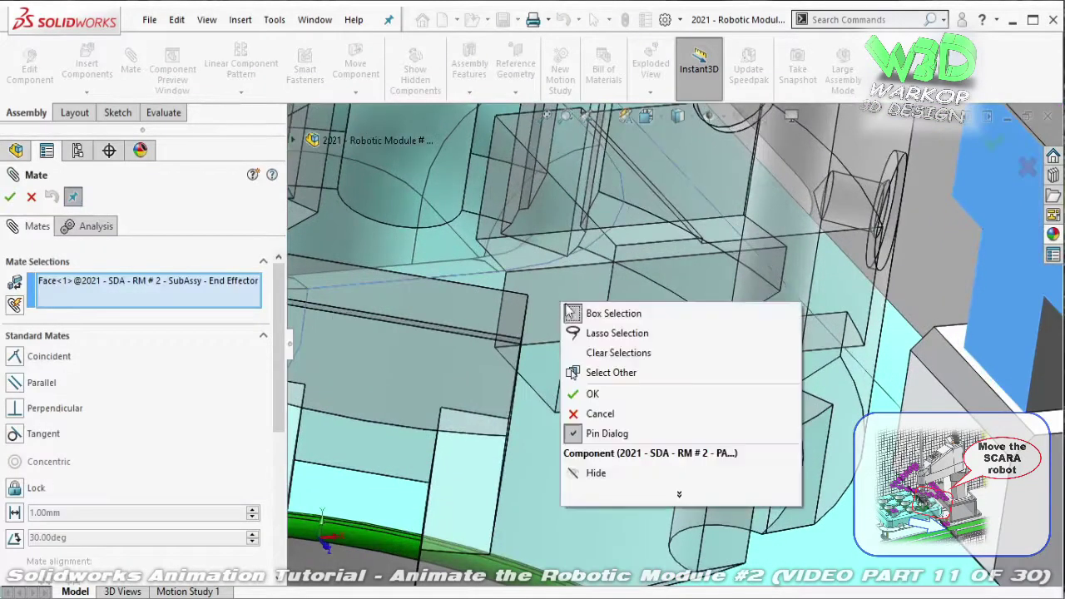
{"action": "left_click", "coordinate": [597, 376]}
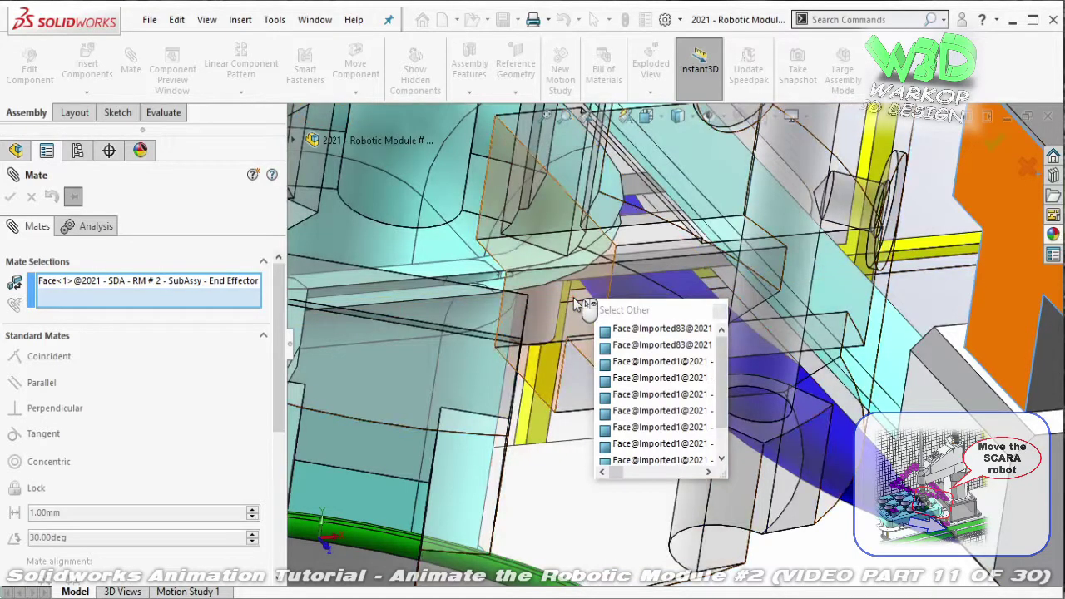
{"action": "left_click", "coordinate": [573, 300]}
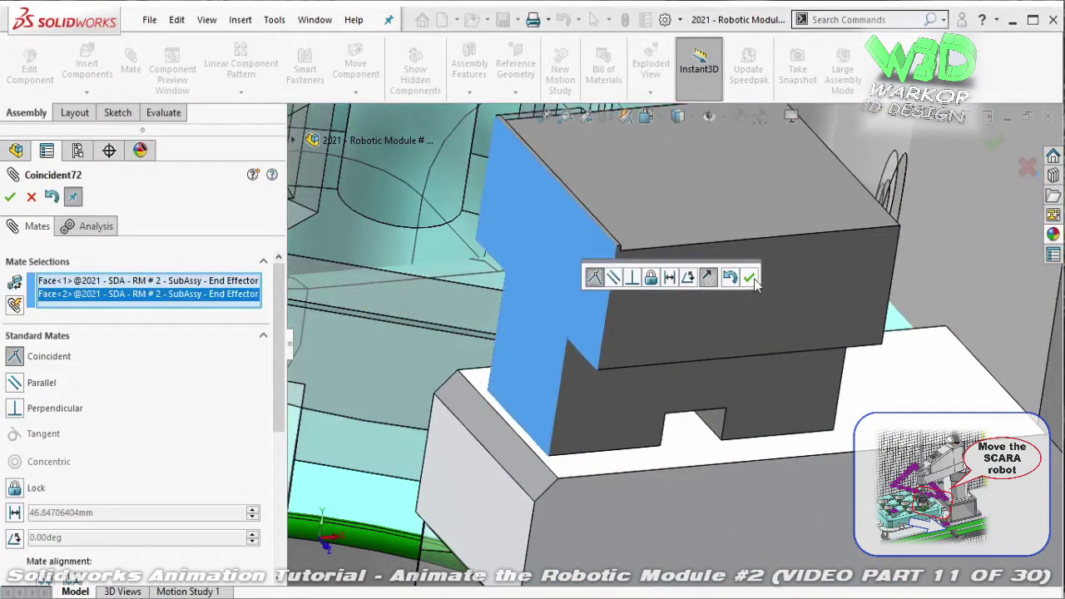
{"action": "left_click", "coordinate": [752, 283]}
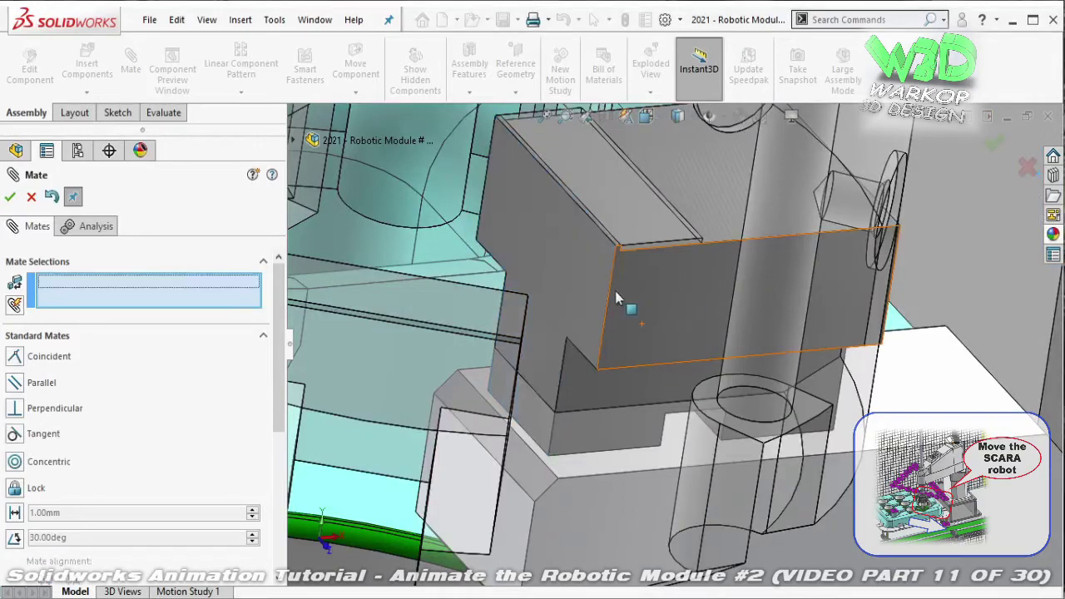
- Mate a gripper finger edge coincident with the adjacent face
{"action": "scroll", "coordinate": [597, 291], "scroll_direction": "up", "scroll_amount": 3}
{"action": "scroll", "coordinate": [575, 290], "scroll_direction": "up", "scroll_amount": 3}
{"action": "middle_click_drag", "start_coordinate": [574, 290], "coordinate": [632, 249]}
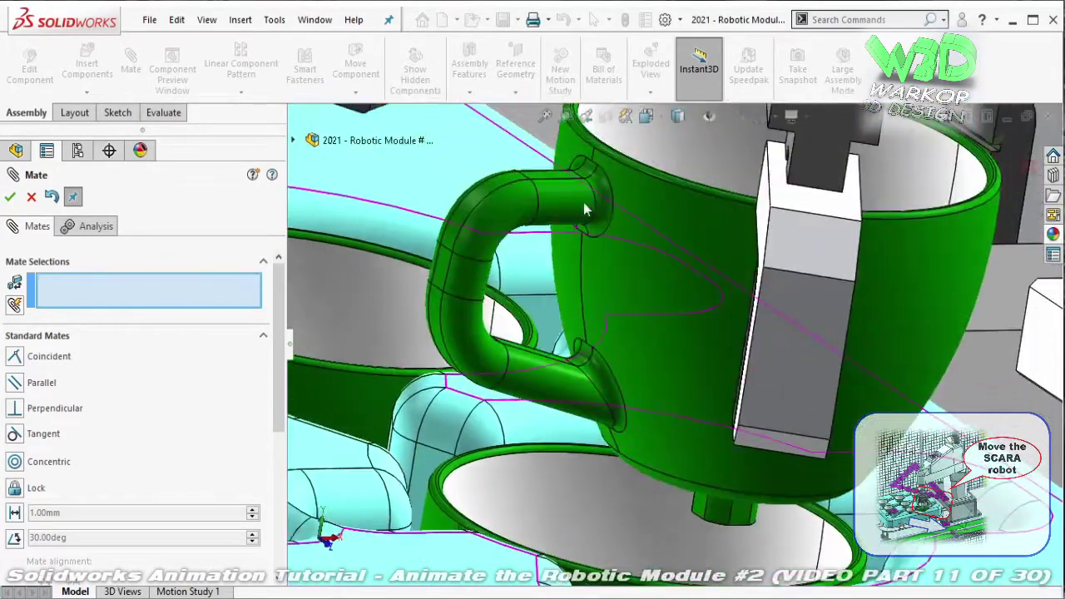
{"action": "scroll", "coordinate": [693, 212], "scroll_direction": "up", "scroll_amount": 3}
{"action": "scroll", "coordinate": [693, 212], "scroll_direction": "down", "scroll_amount": 2}
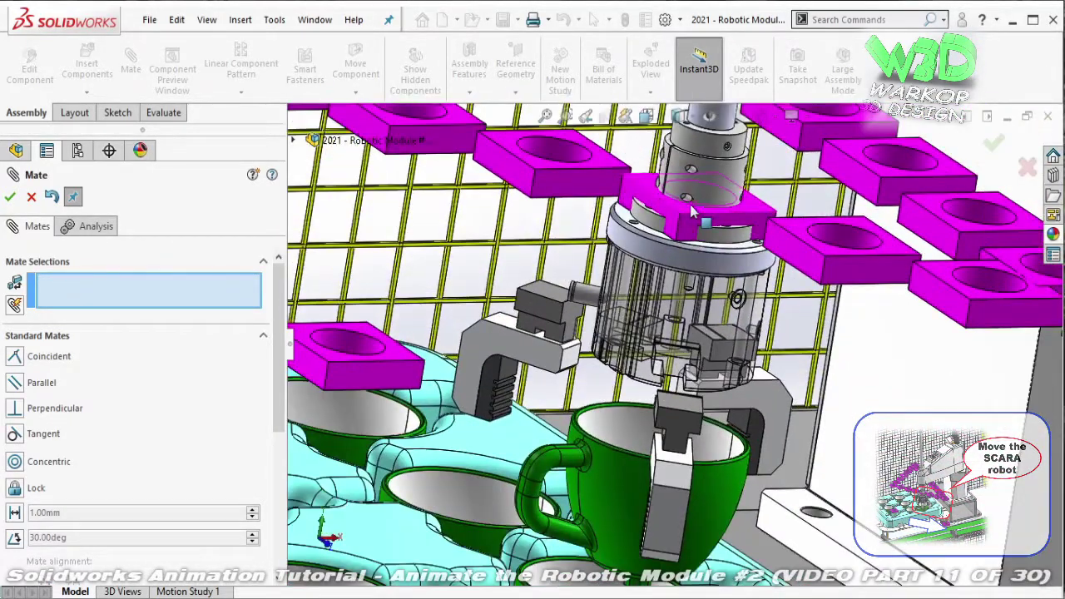
{"action": "scroll", "coordinate": [693, 212], "scroll_direction": "down", "scroll_amount": 3}
{"action": "scroll", "coordinate": [674, 250], "scroll_direction": "down", "scroll_amount": 3}
{"action": "scroll", "coordinate": [646, 302], "scroll_direction": "down", "scroll_amount": 4}
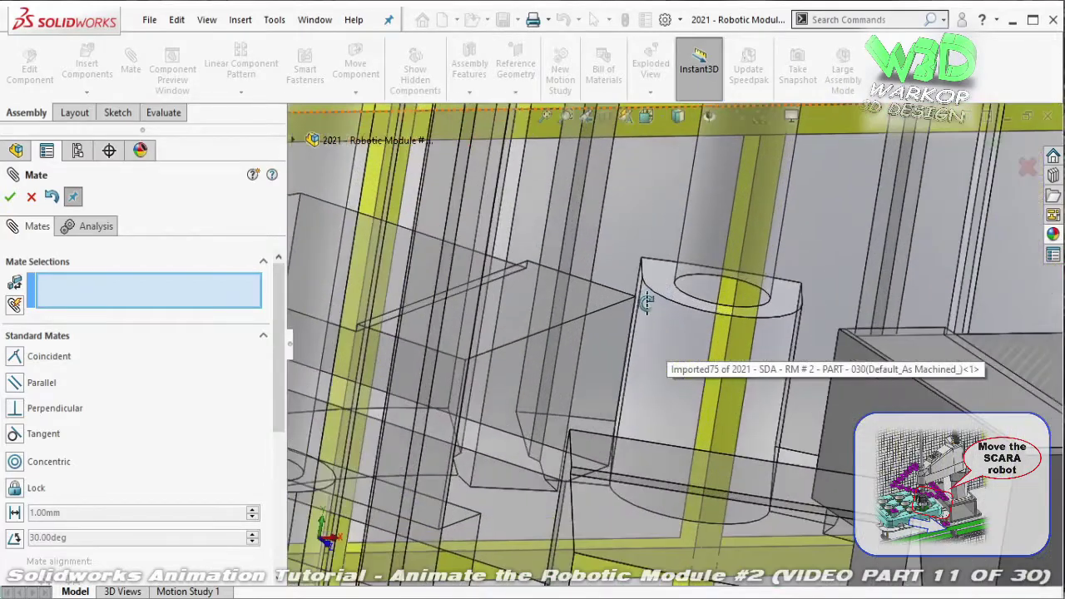
{"action": "scroll", "coordinate": [647, 301], "scroll_direction": "down", "scroll_amount": 2}
{"action": "scroll", "coordinate": [676, 313], "scroll_direction": "down", "scroll_amount": 2}
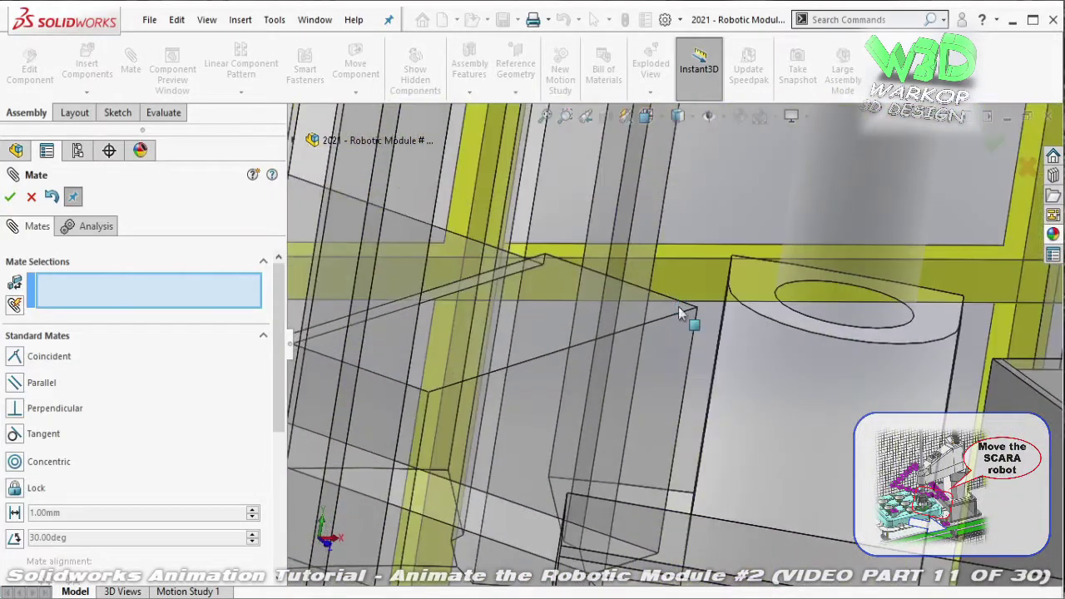
{"action": "left_click", "coordinate": [695, 349]}
{"action": "scroll", "coordinate": [691, 345], "scroll_direction": "up", "scroll_amount": 2}
{"action": "scroll", "coordinate": [583, 348], "scroll_direction": "up", "scroll_amount": 3}
{"action": "scroll", "coordinate": [491, 347], "scroll_direction": "up", "scroll_amount": 3}
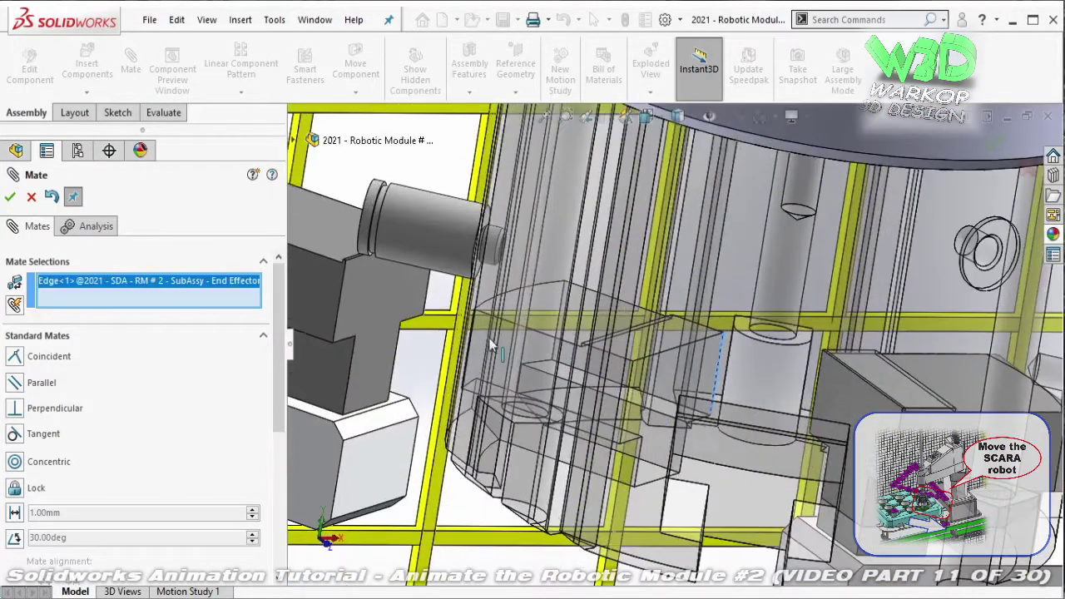
{"action": "left_click", "coordinate": [388, 296]}
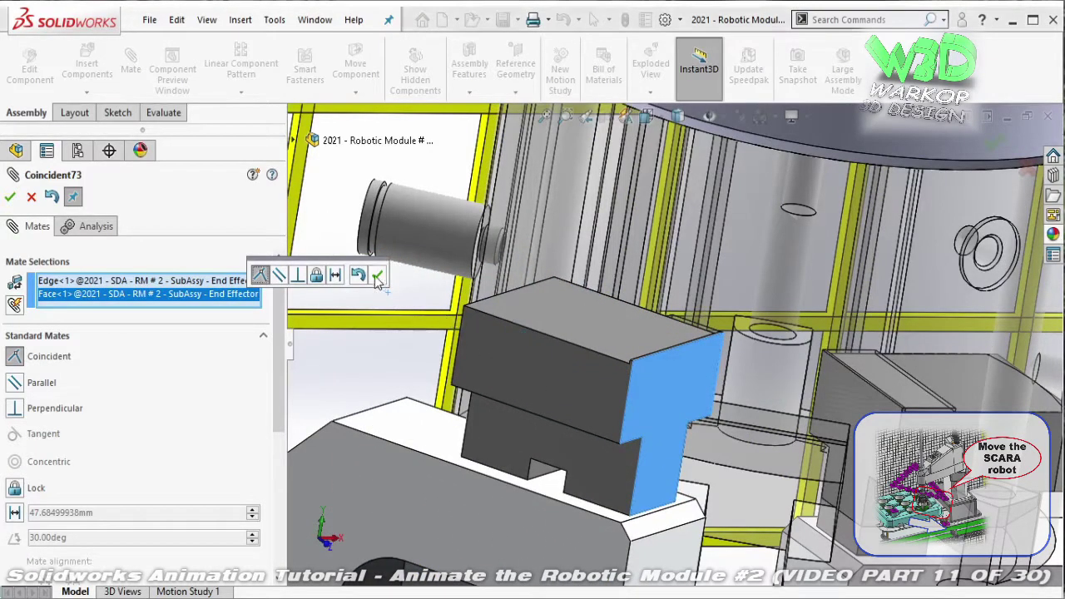
{"action": "left_click", "coordinate": [379, 281]}
- Mate another finger edge coincident with its matching edge
{"action": "scroll", "coordinate": [797, 422], "scroll_direction": "up", "scroll_amount": 2}
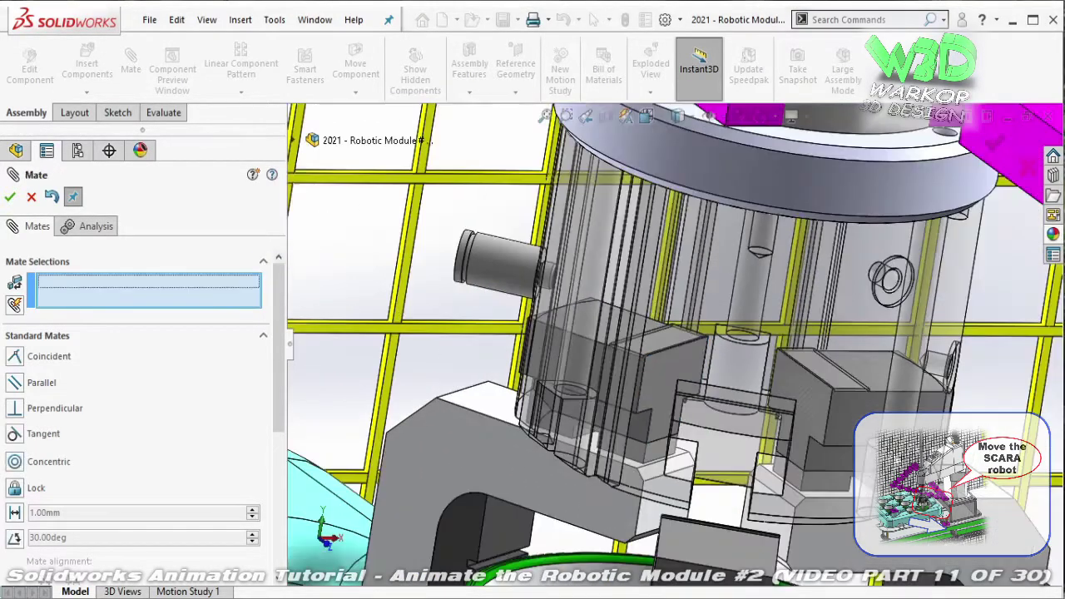
{"action": "scroll", "coordinate": [796, 422], "scroll_direction": "up", "scroll_amount": 3}
{"action": "scroll", "coordinate": [797, 422], "scroll_direction": "down", "scroll_amount": 3}
{"action": "scroll", "coordinate": [749, 429], "scroll_direction": "down", "scroll_amount": 3}
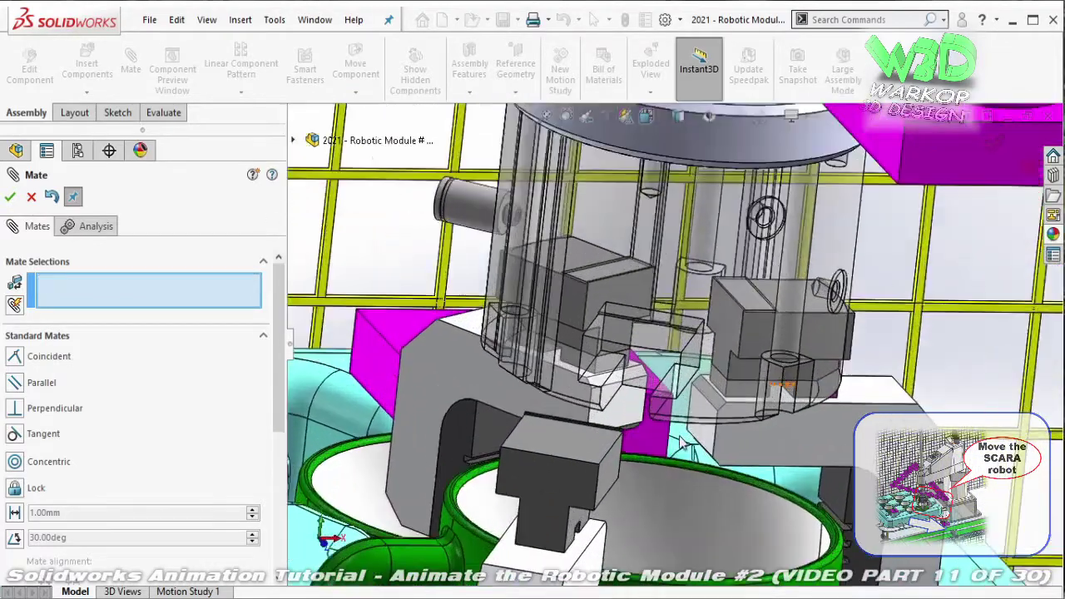
{"action": "scroll", "coordinate": [678, 445], "scroll_direction": "down", "scroll_amount": 2}
{"action": "left_click", "coordinate": [610, 456]}
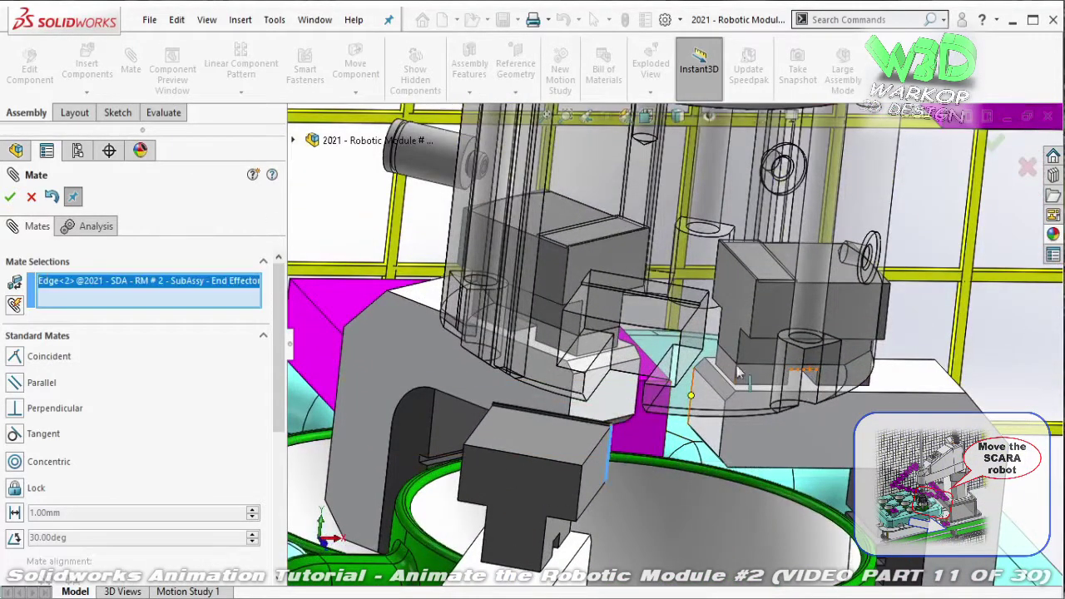
{"action": "left_click", "coordinate": [713, 341]}
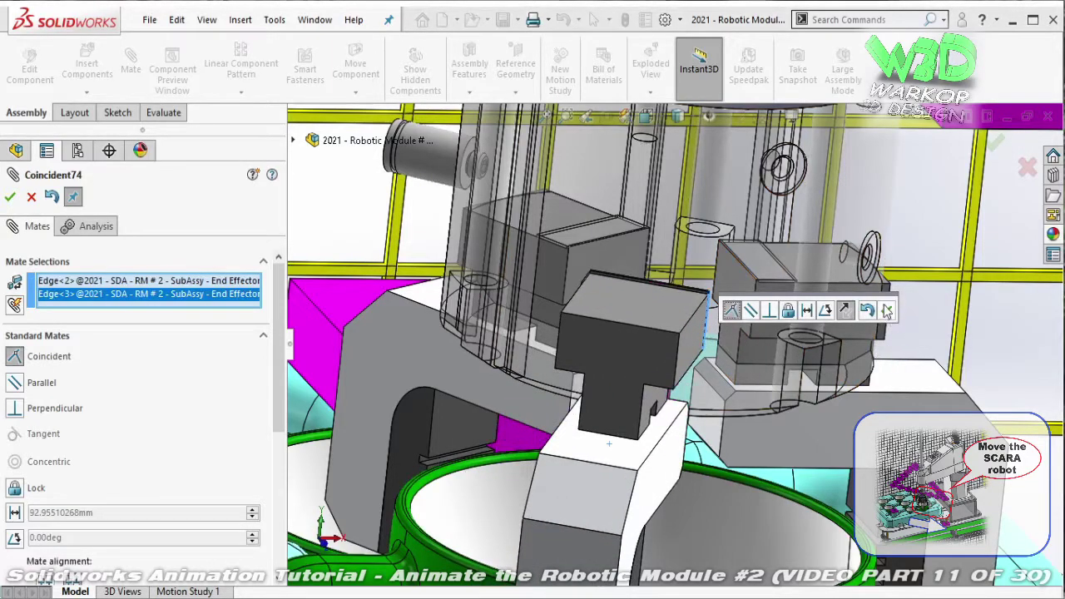
{"action": "left_click", "coordinate": [887, 310]}
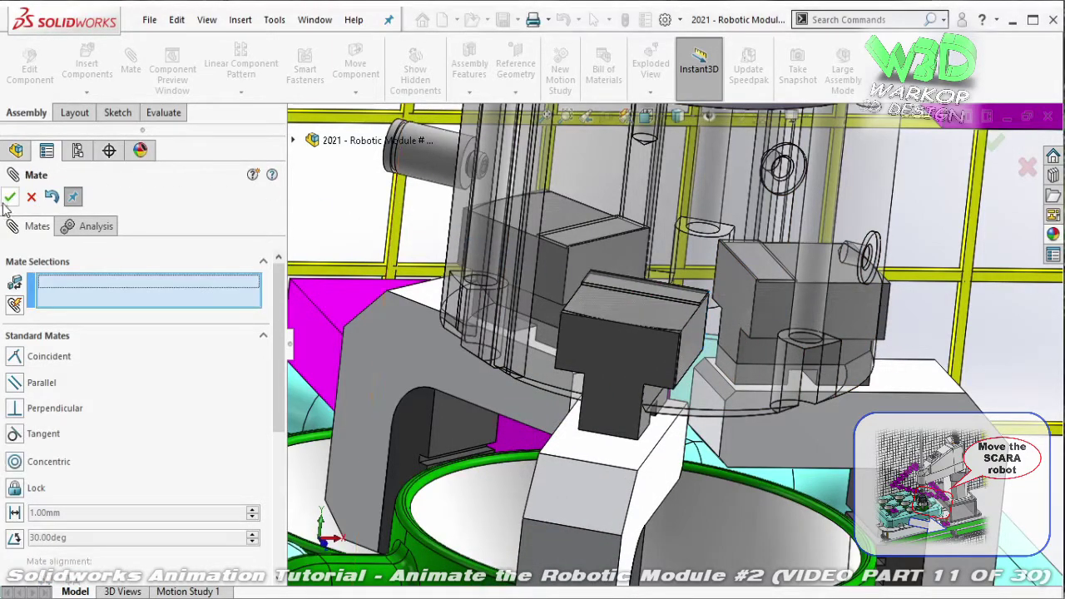
{"action": "key", "text": "Return"}
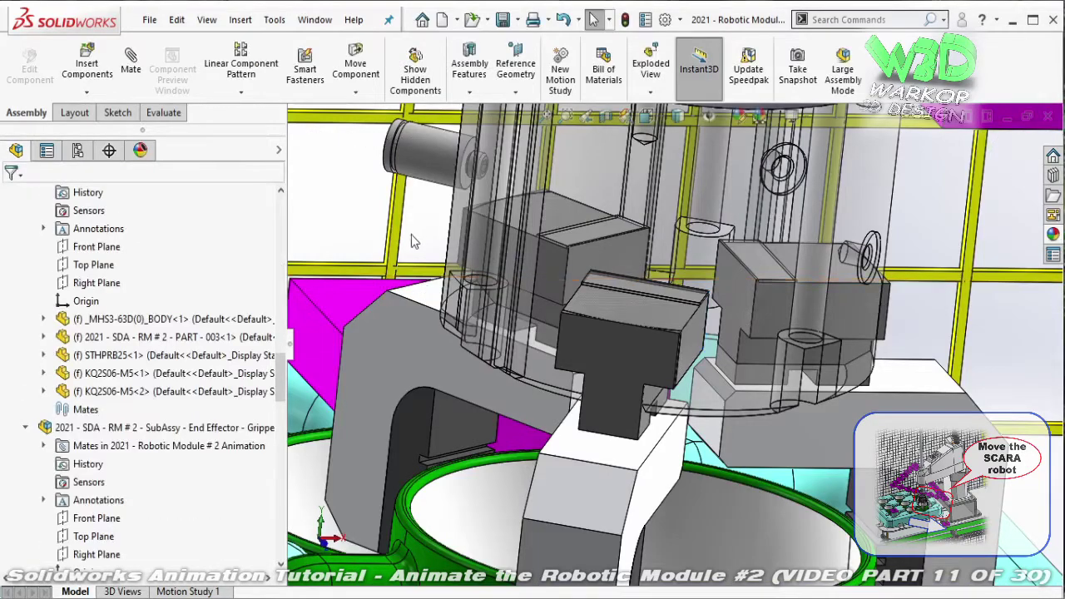
{"action": "scroll", "coordinate": [583, 304], "scroll_direction": "up", "scroll_amount": 3}
{"action": "scroll", "coordinate": [666, 350], "scroll_direction": "up", "scroll_amount": 4}
{"action": "scroll", "coordinate": [720, 438], "scroll_direction": "up", "scroll_amount": 3}
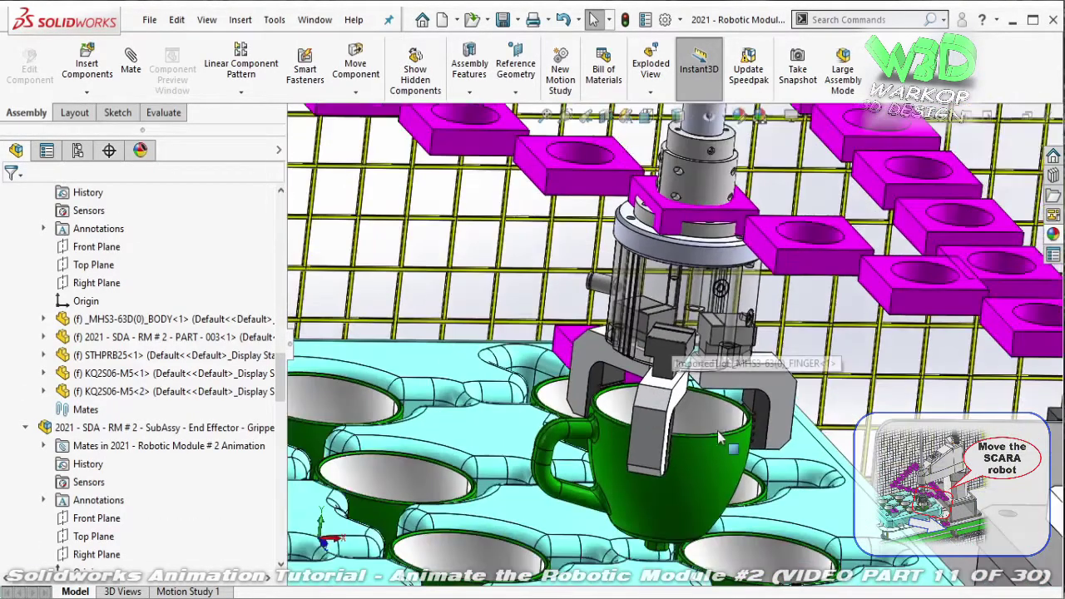
{"action": "left_click", "coordinate": [646, 434]}
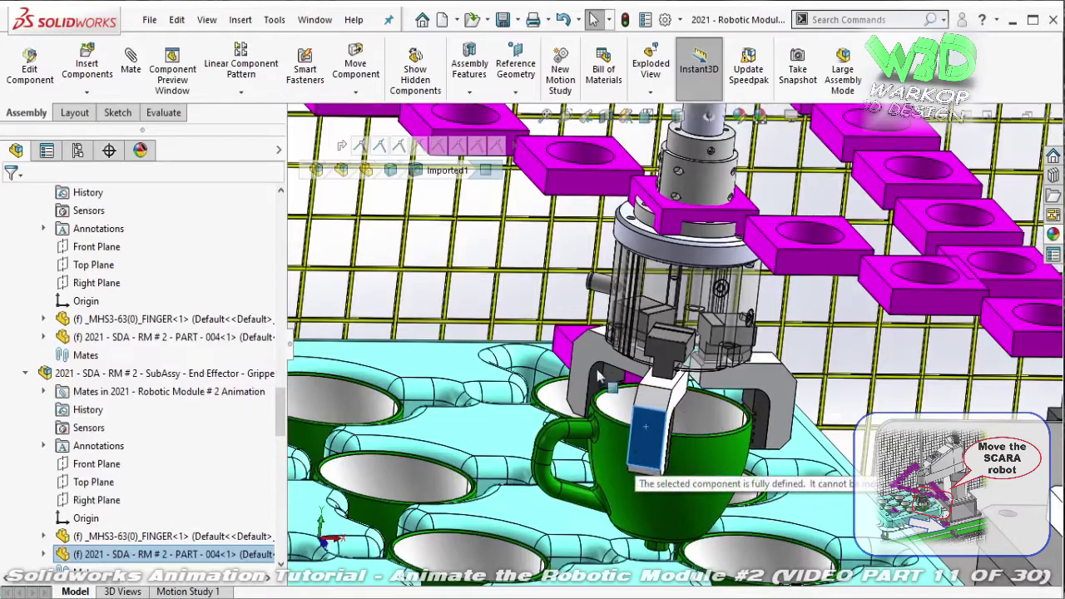
{"action": "mouse_move", "coordinate": [580, 368]}
{"action": "left_mouse_down"}
{"action": "mouse_move", "coordinate": [776, 431]}
{"action": "mouse_move", "coordinate": [759, 456]}
{"action": "left_mouse_up"}
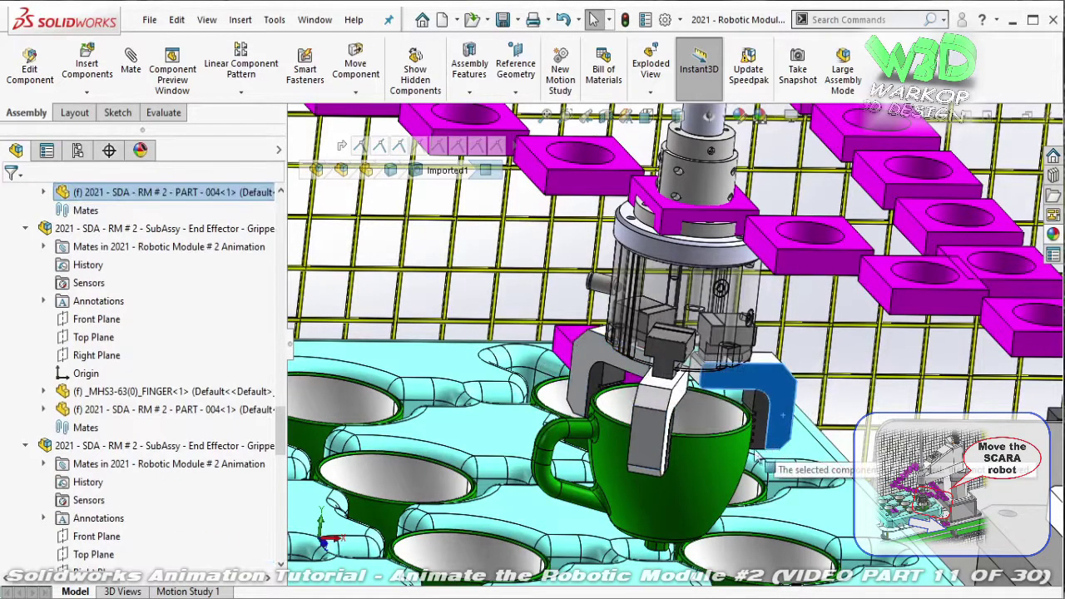
{"action": "mouse_move", "coordinate": [676, 491]}
{"action": "left_mouse_down"}
{"action": "mouse_move", "coordinate": [663, 511]}
{"action": "mouse_move", "coordinate": [666, 499]}
{"action": "left_mouse_up"}
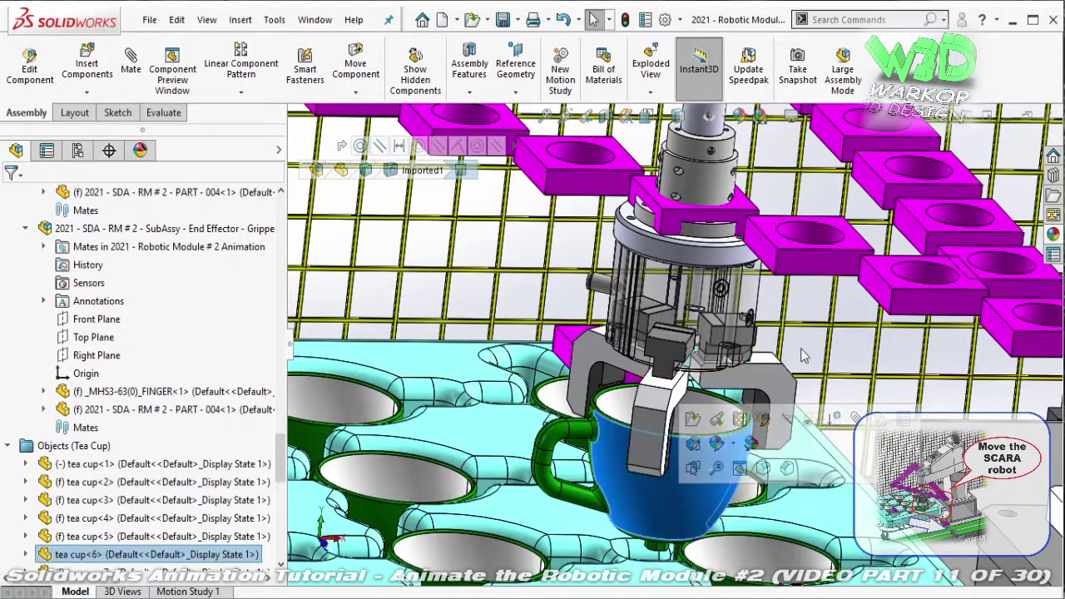
{"action": "key", "text": "Escape"}
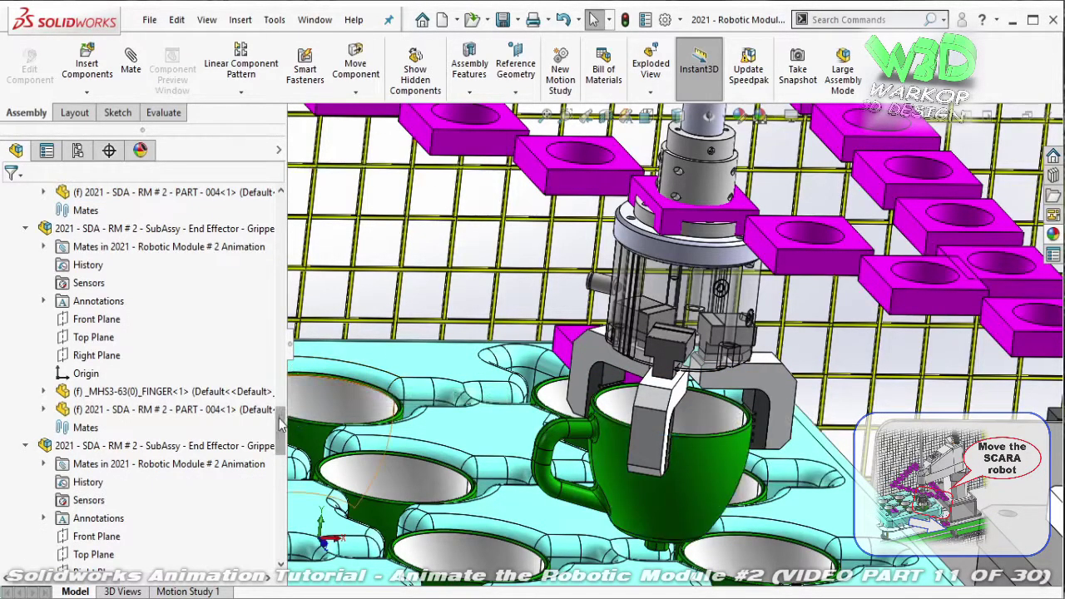
{"action": "left_click_drag", "start_coordinate": [281, 424], "coordinate": [268, 560]}
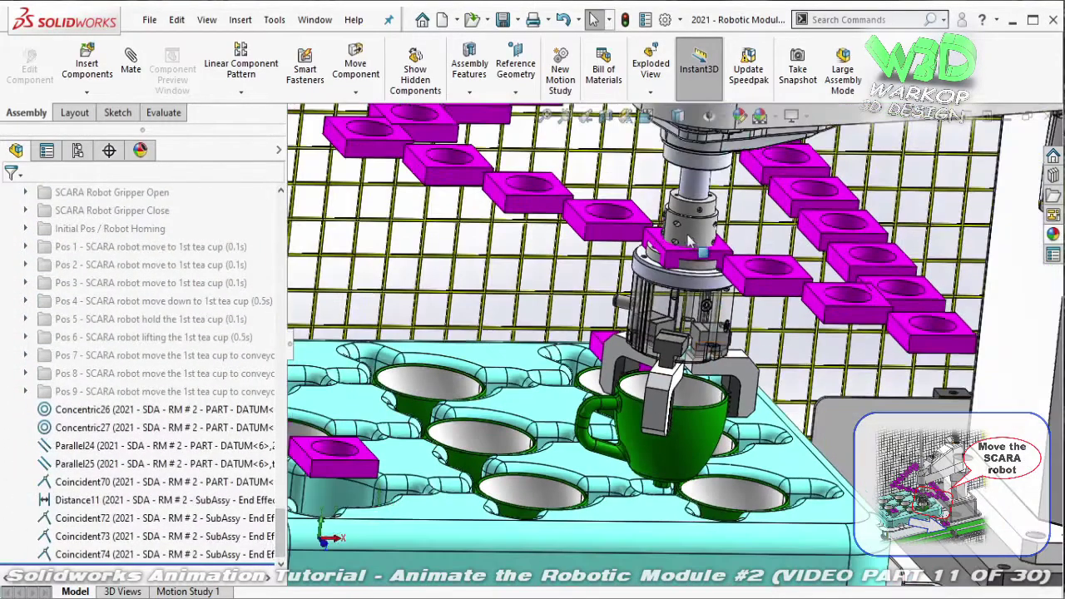
{"action": "scroll", "coordinate": [728, 306], "scroll_direction": "down", "scroll_amount": 2}
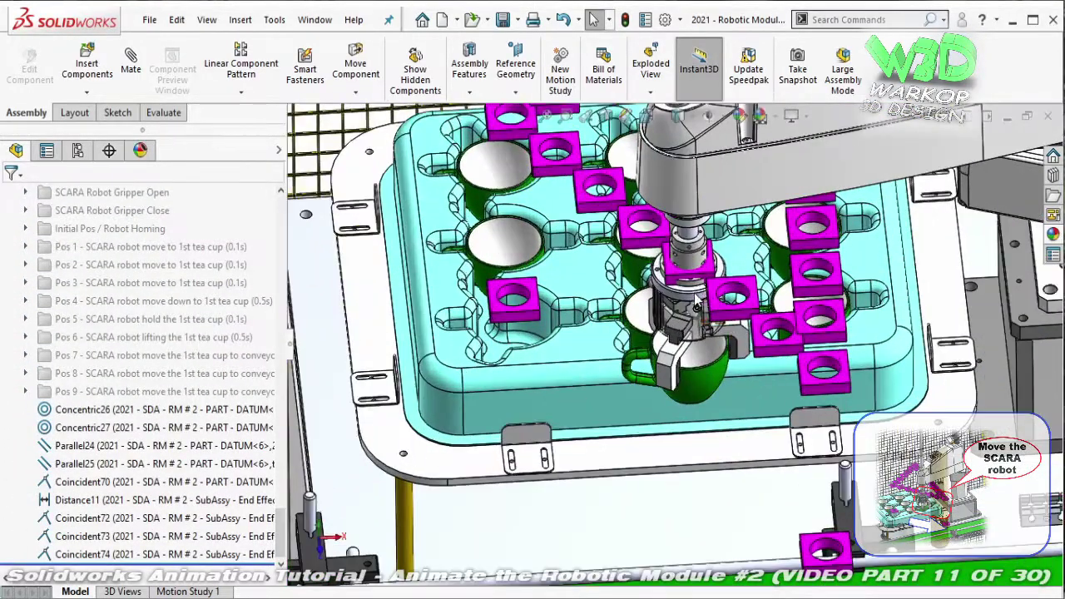
{"action": "scroll", "coordinate": [727, 320], "scroll_direction": "down", "scroll_amount": 2}
{"action": "scroll", "coordinate": [725, 337], "scroll_direction": "down", "scroll_amount": 2}
{"action": "scroll", "coordinate": [722, 357], "scroll_direction": "down", "scroll_amount": 2}
{"action": "scroll", "coordinate": [730, 375], "scroll_direction": "down", "scroll_amount": 2}
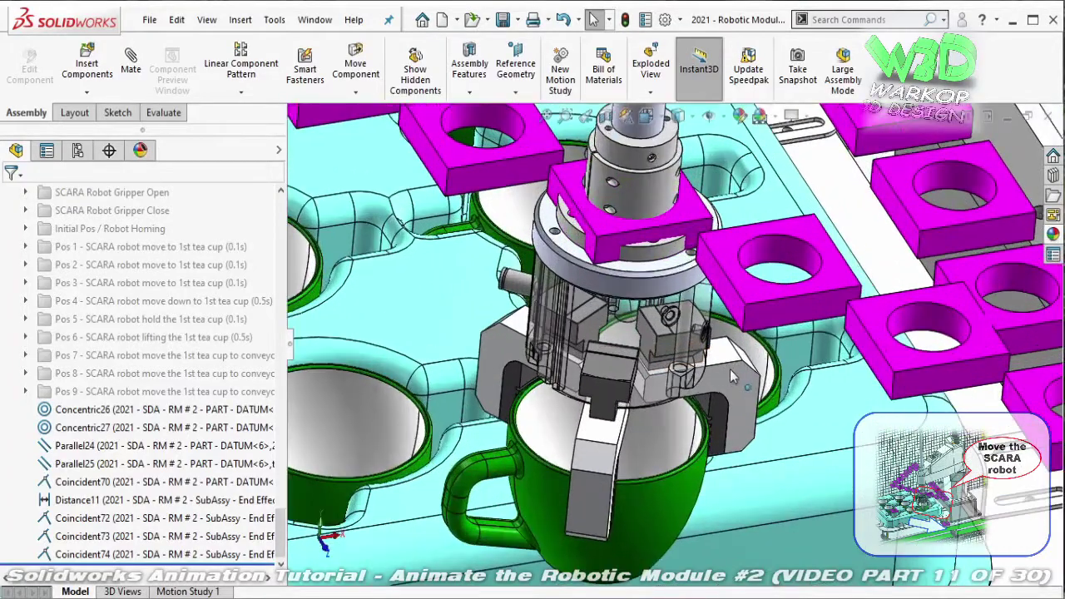
{"action": "left_click_drag", "start_coordinate": [749, 396], "coordinate": [624, 383]}
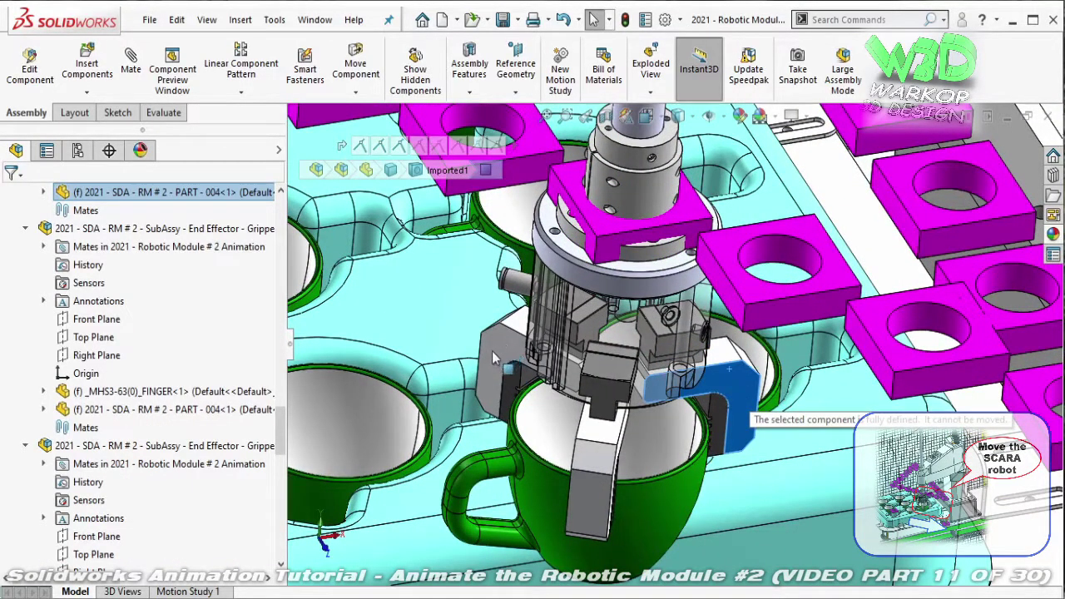
{"action": "left_click", "coordinate": [485, 398]}
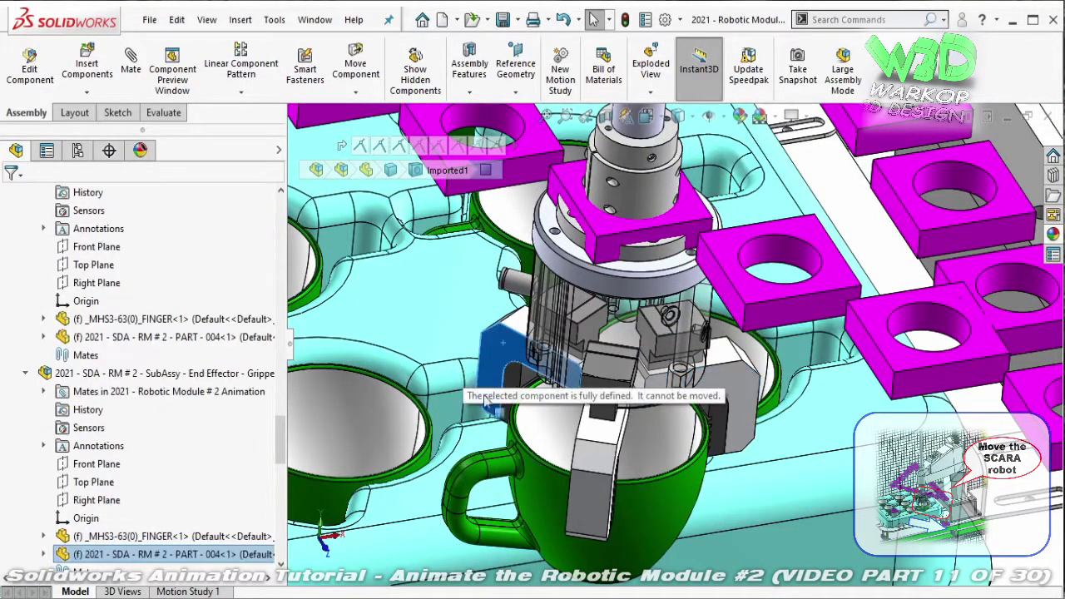
{"action": "left_click", "coordinate": [585, 487]}
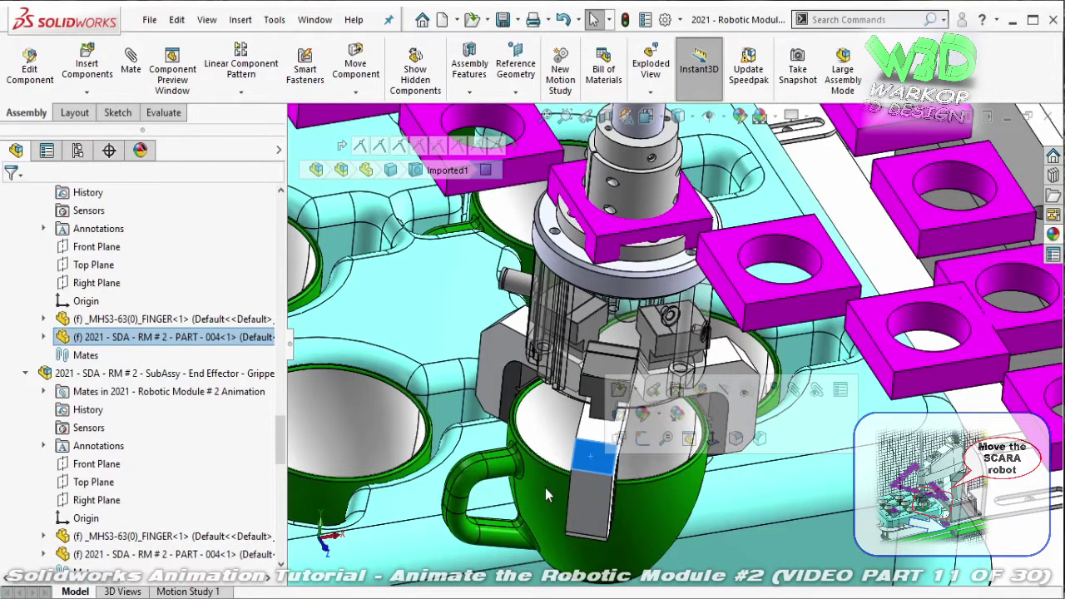
{"action": "left_click", "coordinate": [542, 498]}
{"action": "scroll", "coordinate": [265, 521], "scroll_direction": "down", "scroll_amount": 5}
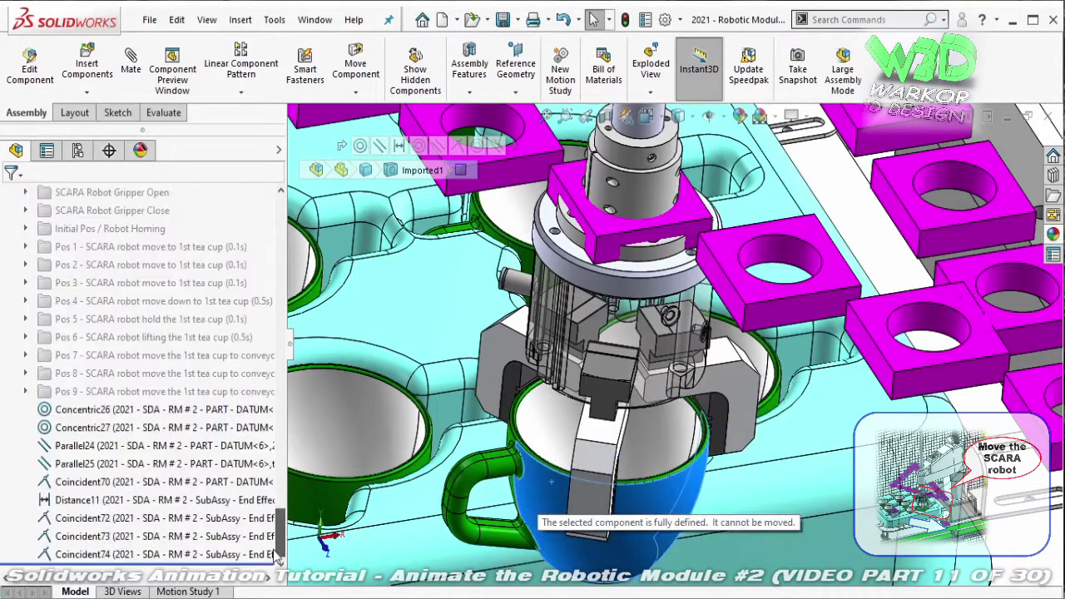
- Copy the Pos 9 mate folder's name text without changing it
{"action": "left_click", "coordinate": [233, 393]}
{"action": "left_click", "coordinate": [177, 393]}
{"action": "right_click", "coordinate": [175, 393]}
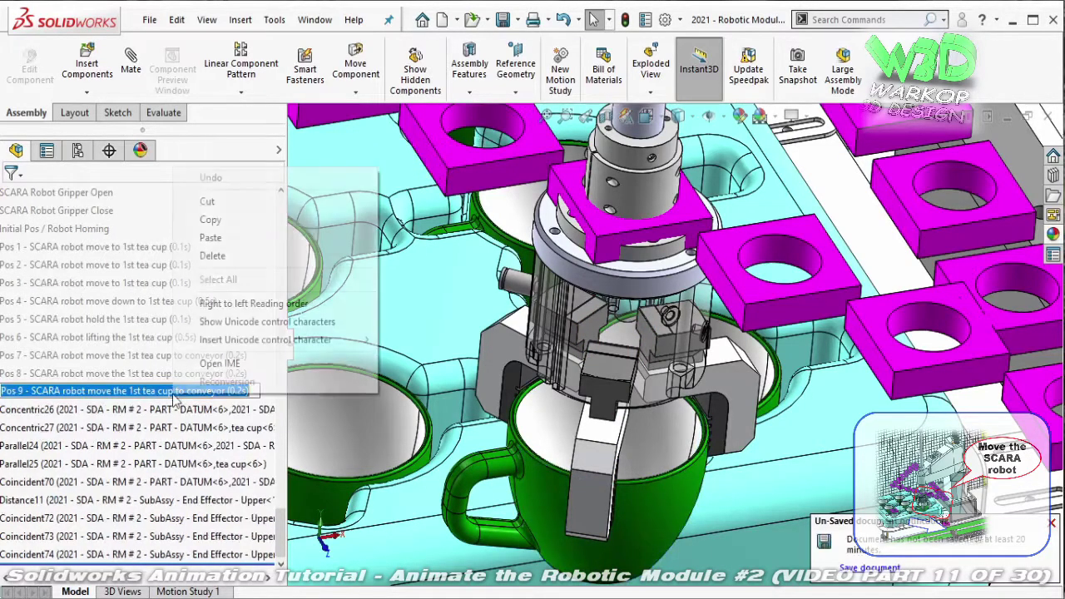
{"action": "left_click", "coordinate": [218, 220]}
{"action": "key", "text": "Escape"}
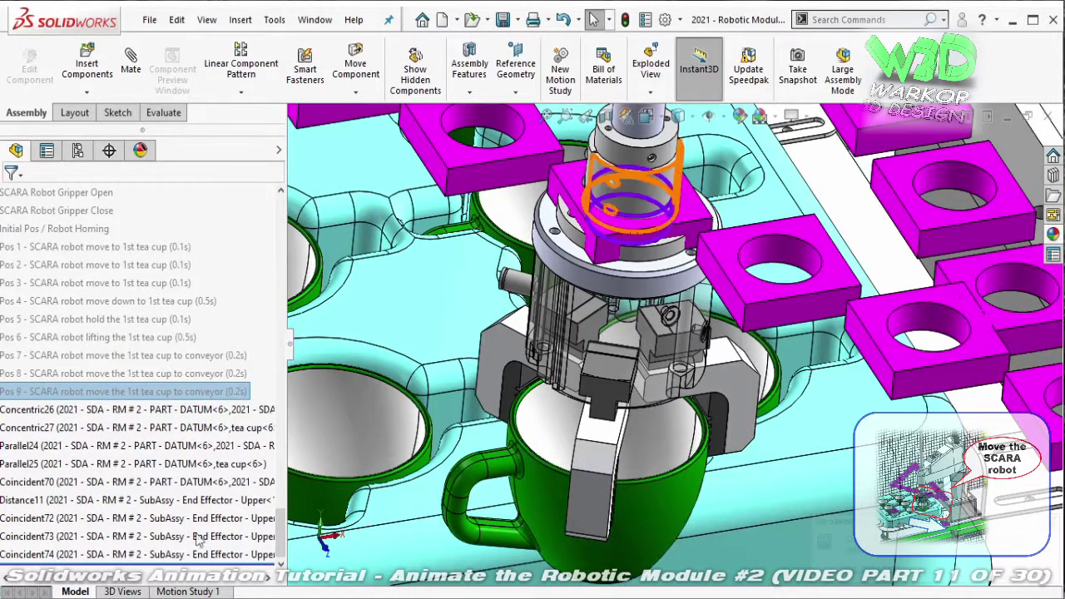
- Group Concentric26 through Coincident74 into a new folder named 'Pos 10 - SCARA robot move the 1st tea cup to conveyor (0.2s)'
{"action": "left_click", "coordinate": [121, 410]}
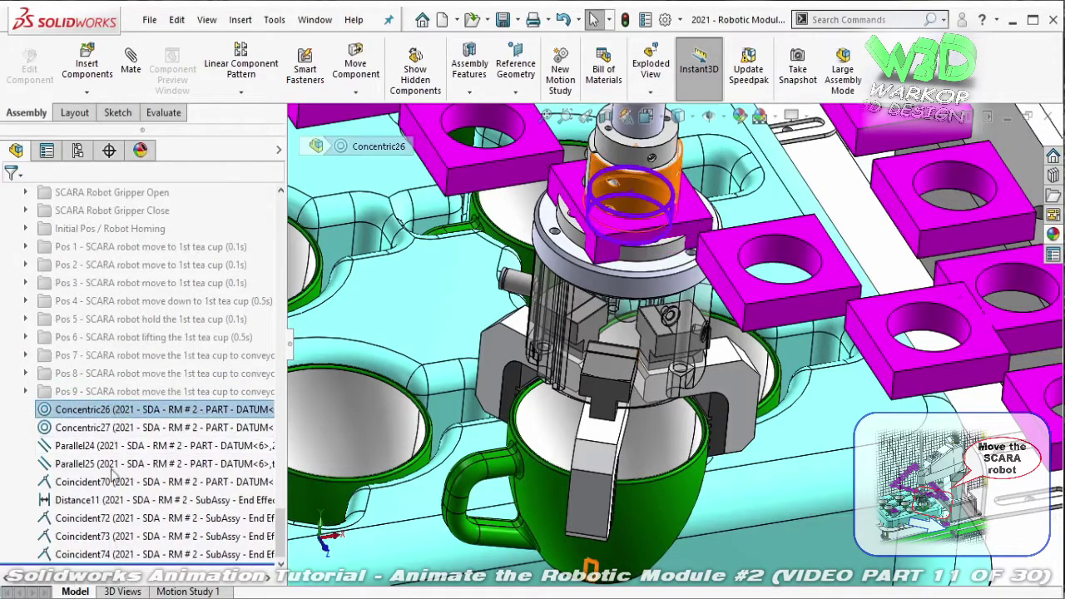
{"action": "left_click", "coordinate": [104, 556], "text": "shift"}
{"action": "right_click", "coordinate": [104, 556]}
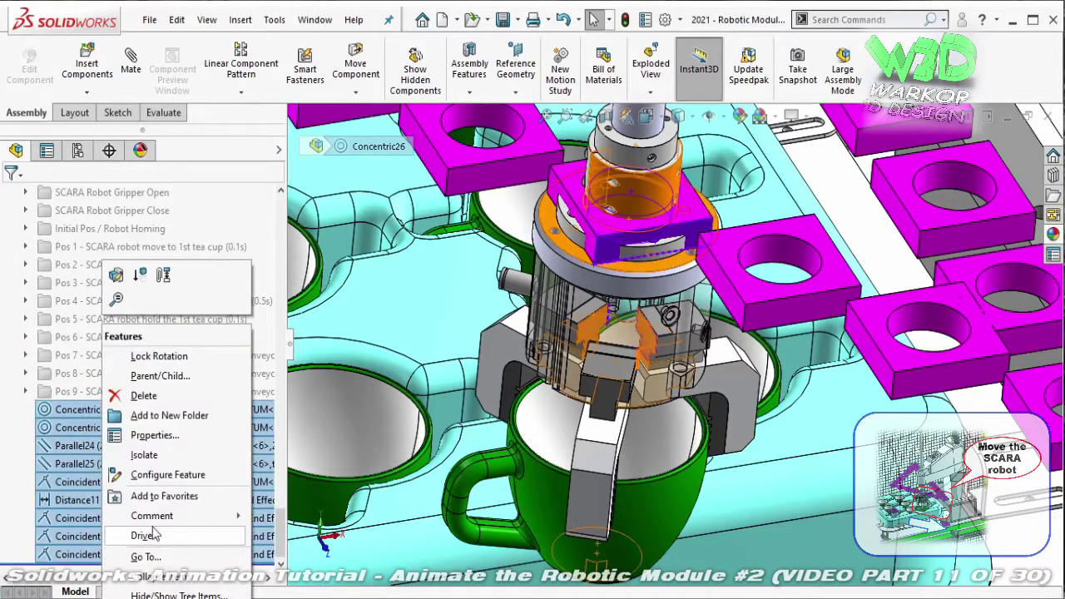
{"action": "left_click", "coordinate": [171, 416]}
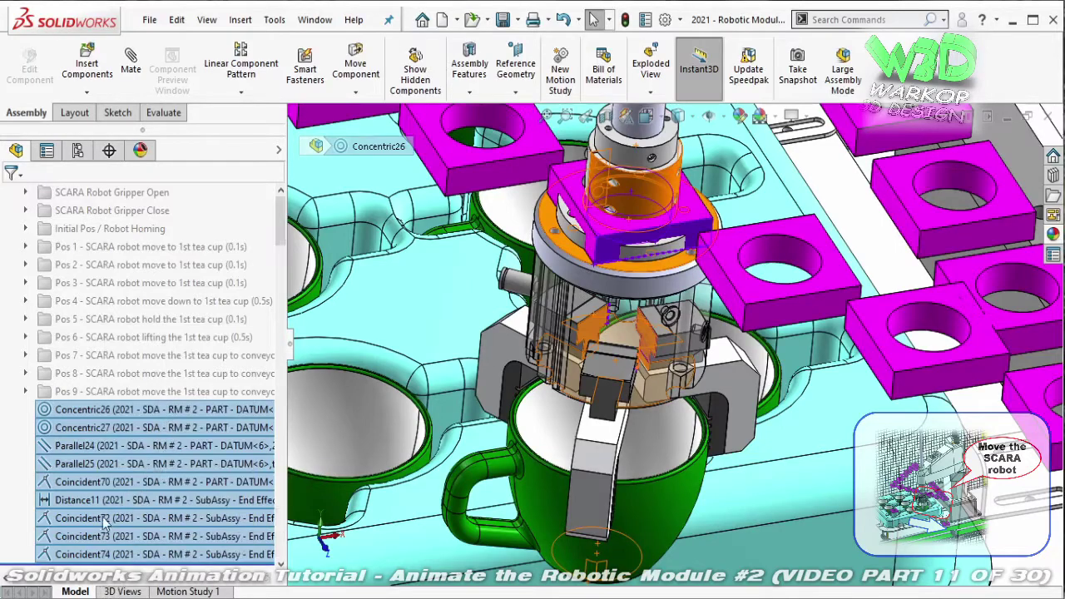
{"action": "right_click", "coordinate": [76, 553]}
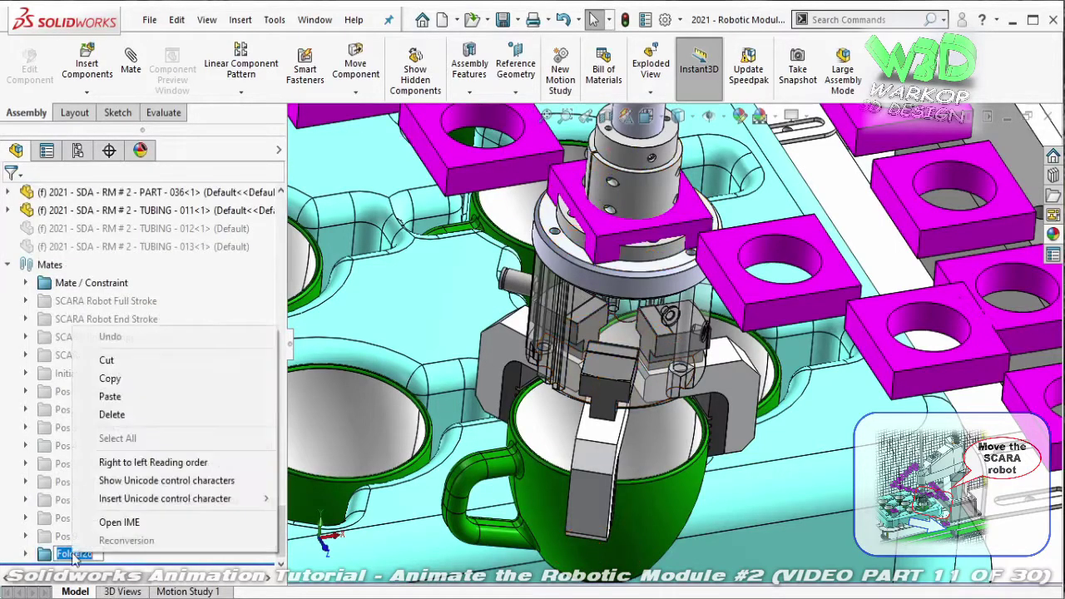
{"action": "left_click", "coordinate": [140, 404]}
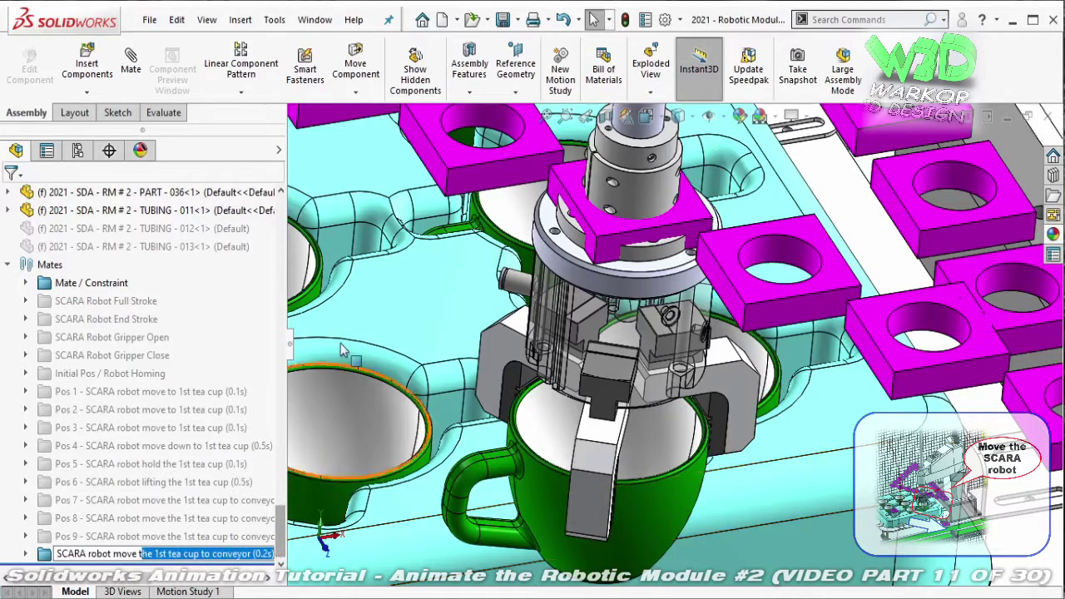
{"action": "type", "text": "Pos 10 -"}
{"action": "key", "text": "Return"}
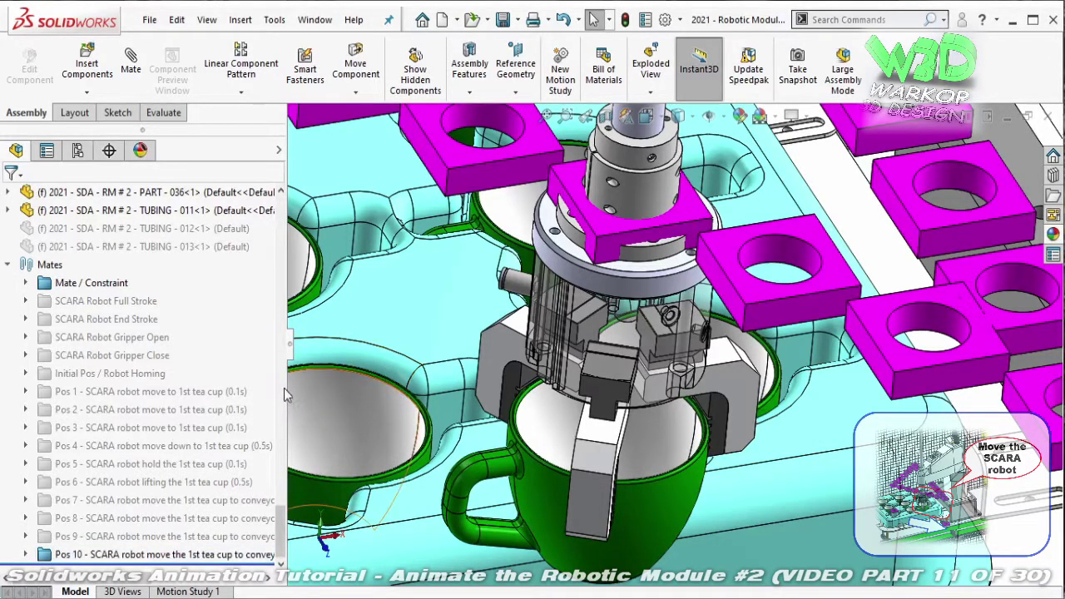
- Widen the feature tree and locate the Pos 10 mate folder
{"action": "left_click_drag", "start_coordinate": [286, 384], "coordinate": [302, 381]}
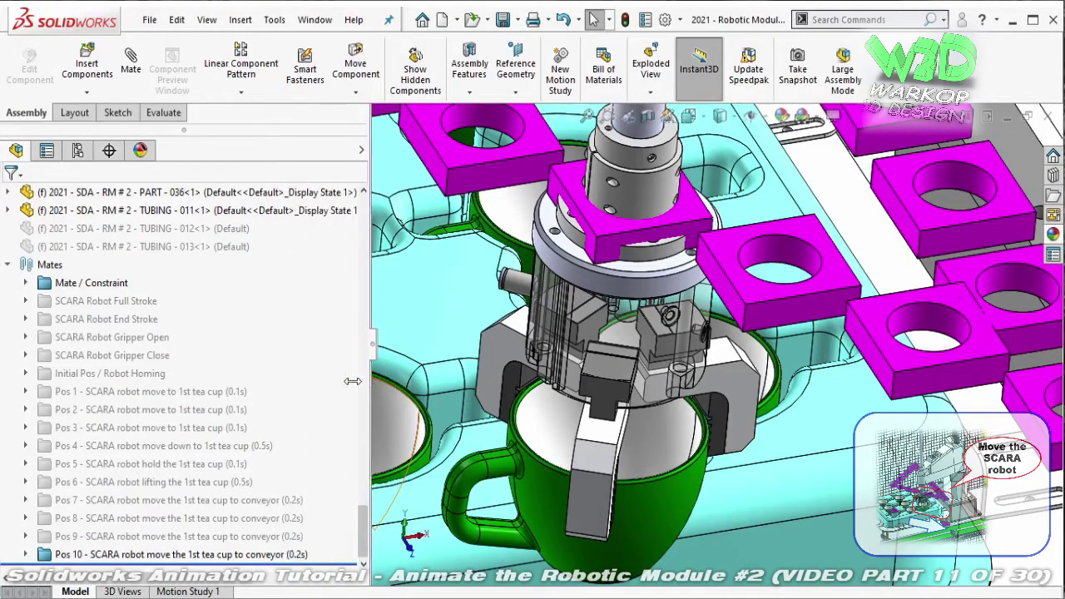
{"action": "scroll", "coordinate": [736, 291], "scroll_direction": "up", "scroll_amount": 2}
{"action": "scroll", "coordinate": [735, 290], "scroll_direction": "up", "scroll_amount": 2}
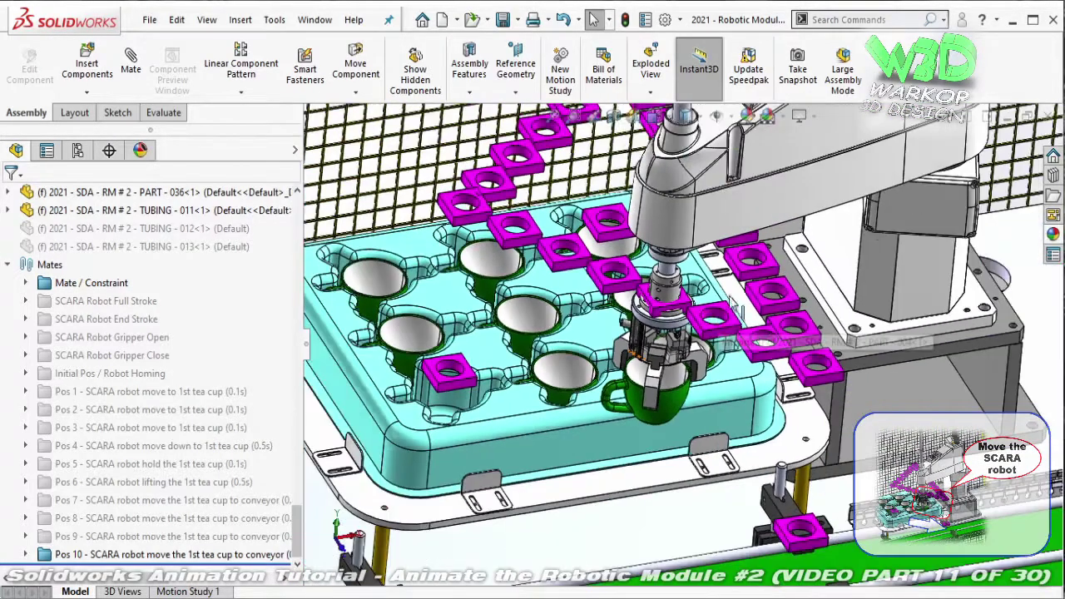
{"action": "scroll", "coordinate": [736, 290], "scroll_direction": "up", "scroll_amount": 2}
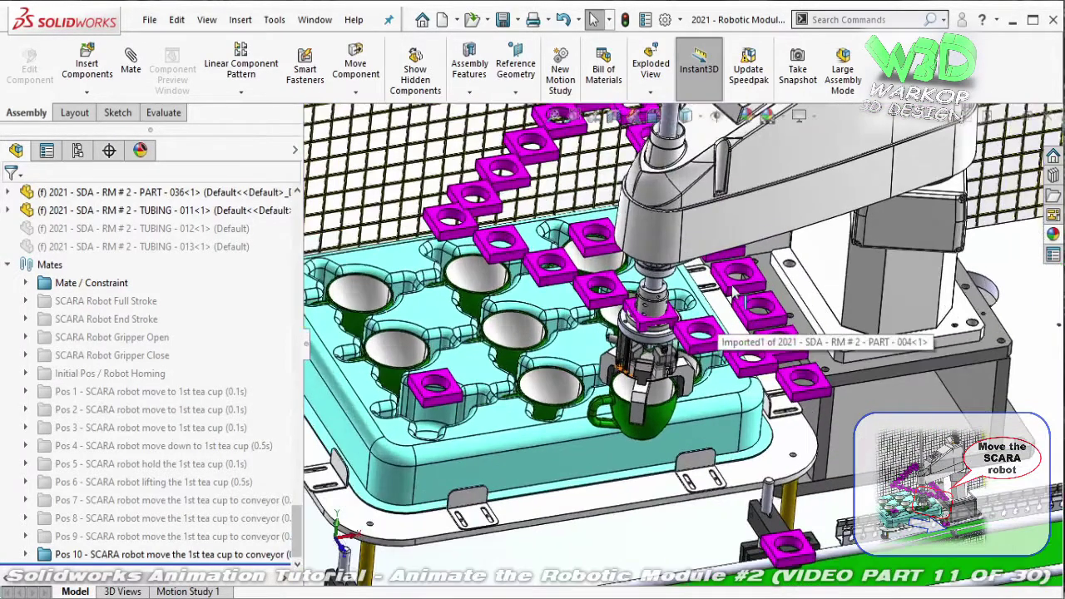
{"action": "left_click", "coordinate": [147, 556]}
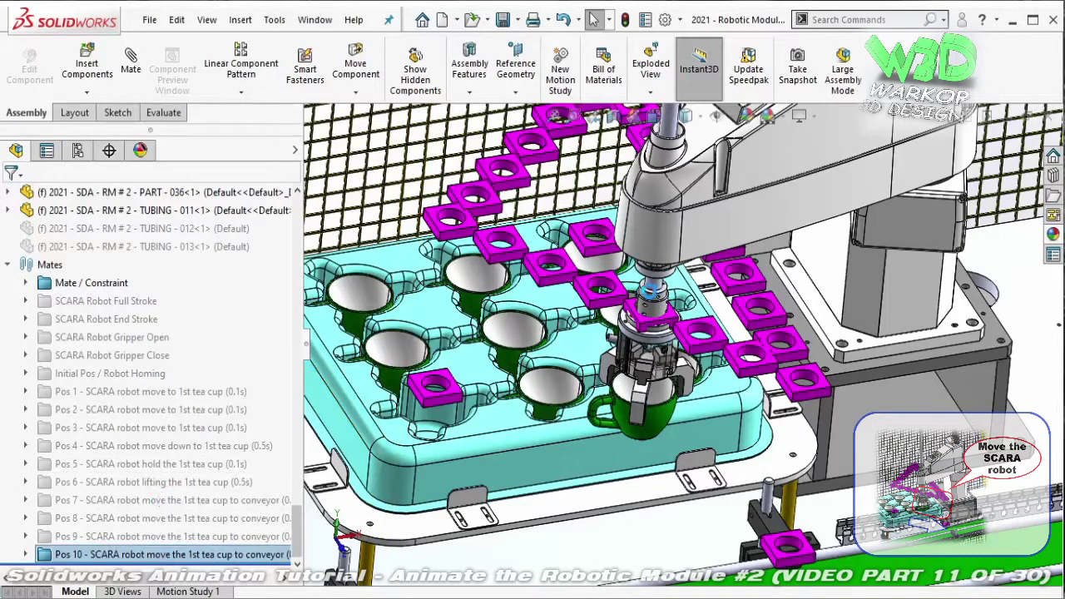
{"action": "key", "text": "Escape"}
- Make the cup's bottom boss concentric with the hole in the magenta datum block
{"action": "scroll", "coordinate": [704, 332], "scroll_direction": "down", "scroll_amount": 2}
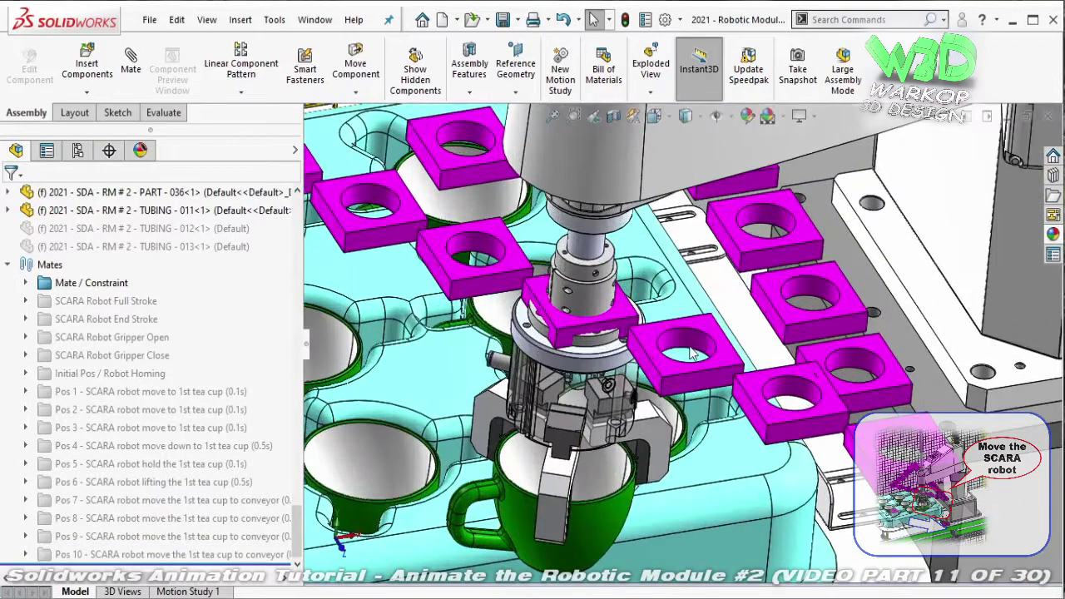
{"action": "scroll", "coordinate": [695, 341], "scroll_direction": "down", "scroll_amount": 2}
{"action": "left_click", "coordinate": [689, 348]}
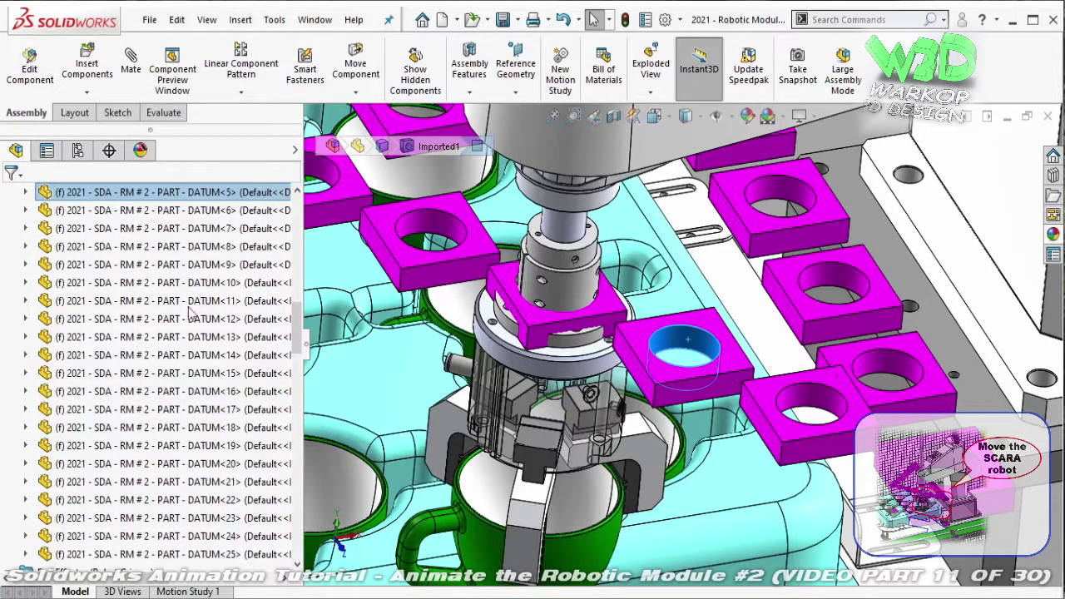
{"action": "key", "text": "m"}
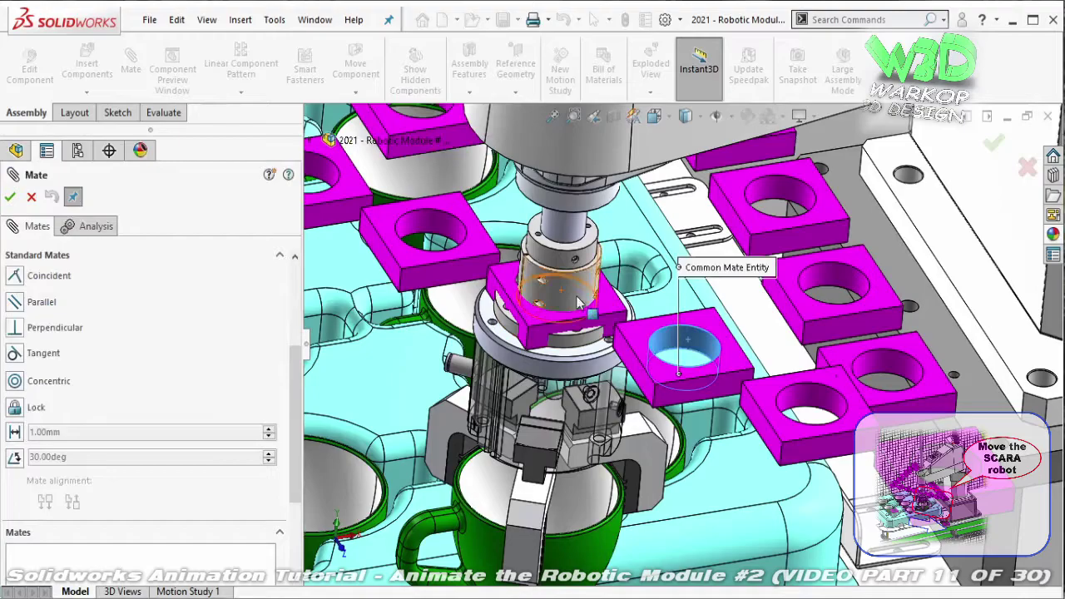
{"action": "left_click", "coordinate": [577, 304]}
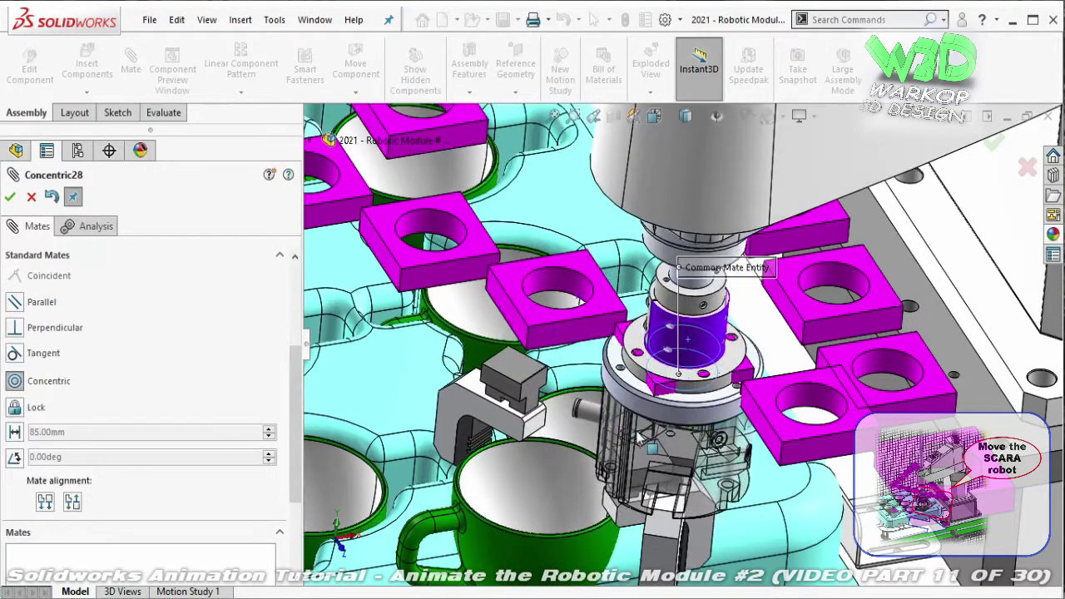
{"action": "scroll", "coordinate": [641, 437], "scroll_direction": "down", "scroll_amount": 5}
{"action": "scroll", "coordinate": [671, 372], "scroll_direction": "up", "scroll_amount": 4}
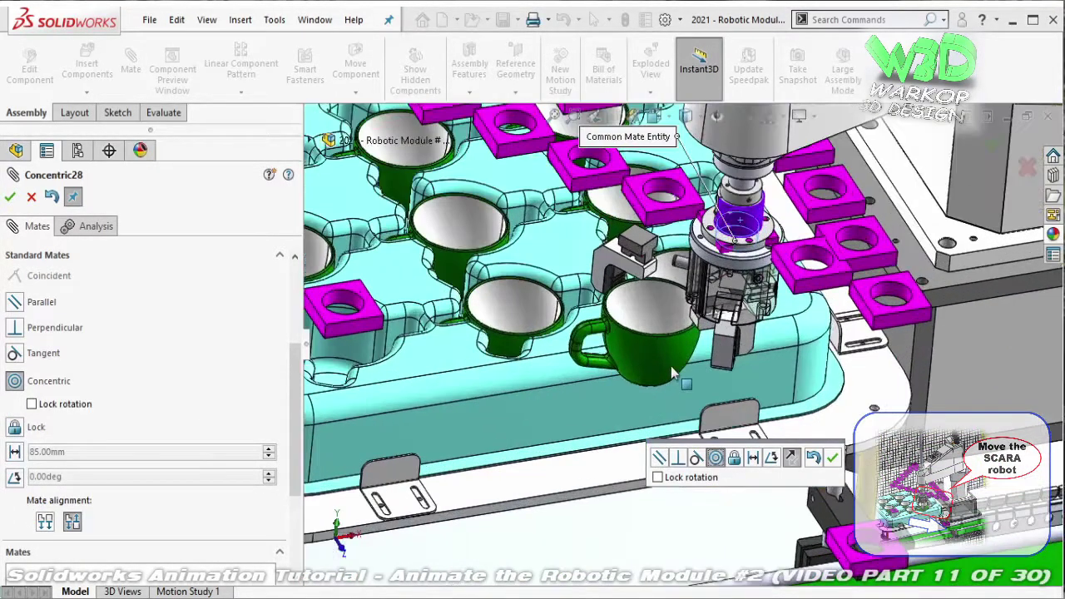
{"action": "scroll", "coordinate": [671, 366], "scroll_direction": "up", "scroll_amount": 3}
{"action": "middle_click_drag", "start_coordinate": [673, 330], "coordinate": [599, 431]}
{"action": "scroll", "coordinate": [599, 431], "scroll_direction": "up", "scroll_amount": 2}
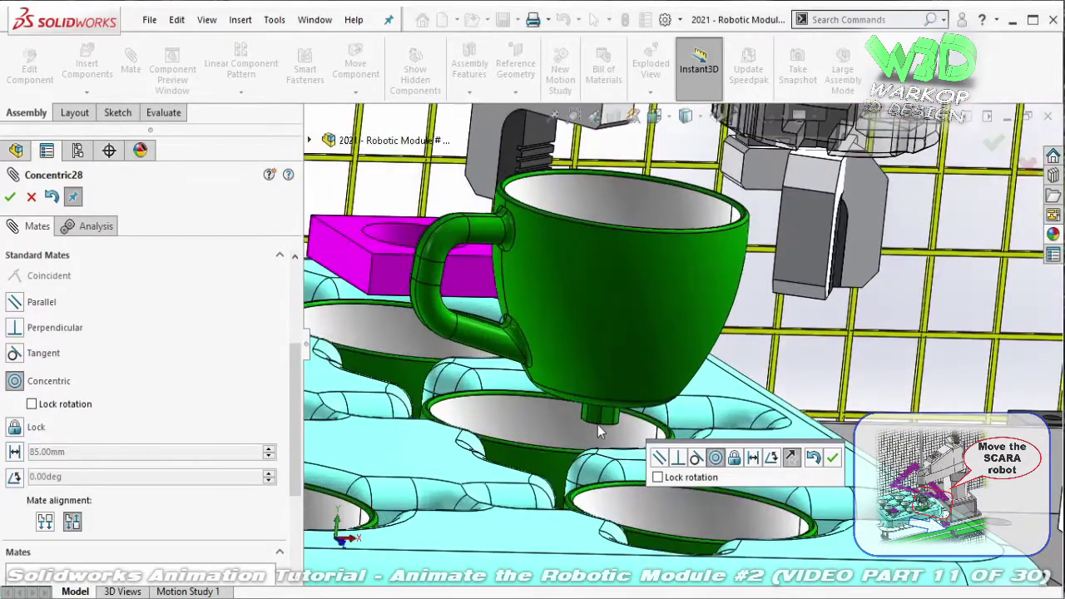
{"action": "left_click", "coordinate": [592, 416]}
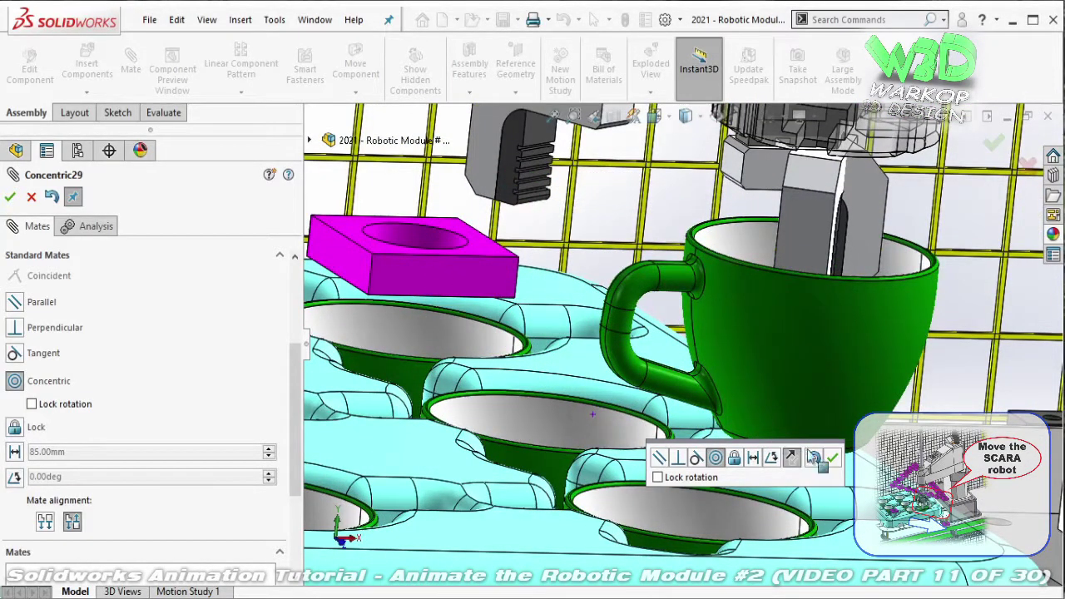
{"action": "left_click", "coordinate": [833, 458]}
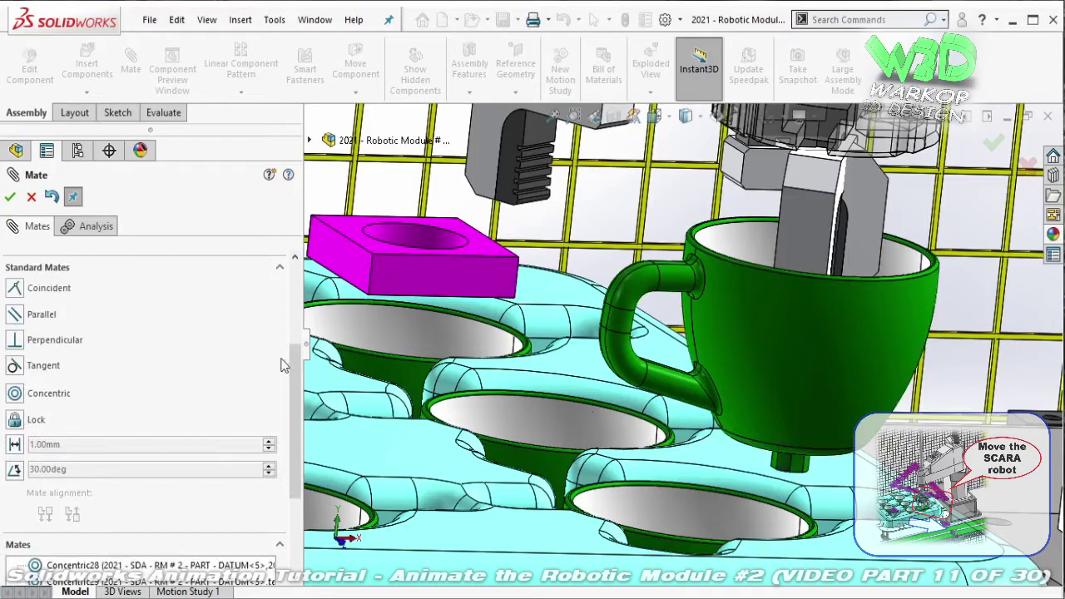
- Pick the datum block face for a new mate and remove the wrongly picked cylinder edge
{"action": "left_click", "coordinate": [161, 282]}
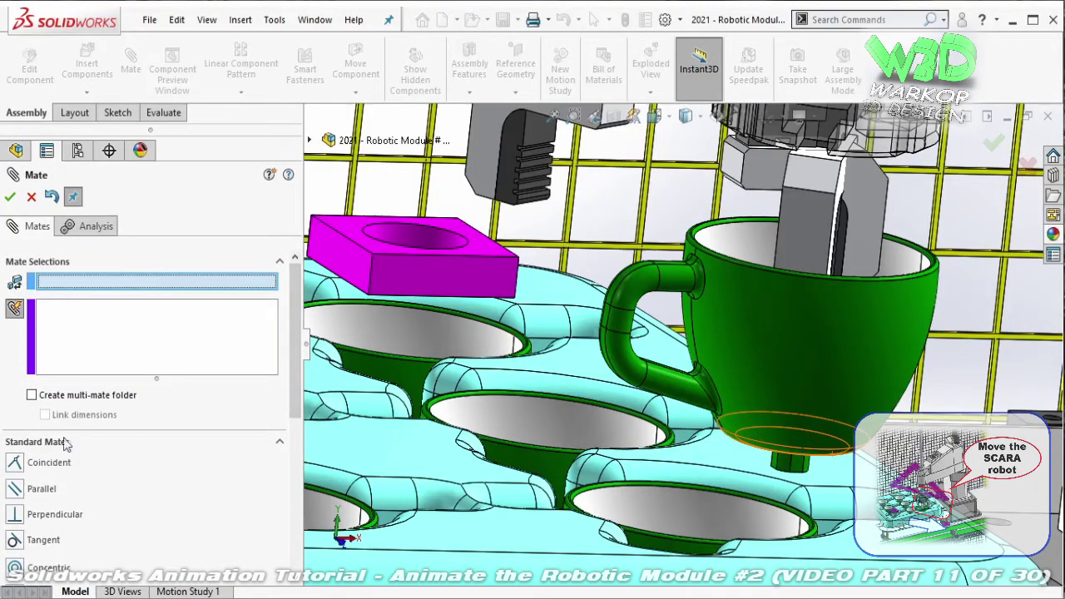
{"action": "scroll", "coordinate": [708, 249], "scroll_direction": "up", "scroll_amount": 2}
{"action": "scroll", "coordinate": [674, 258], "scroll_direction": "up", "scroll_amount": 3}
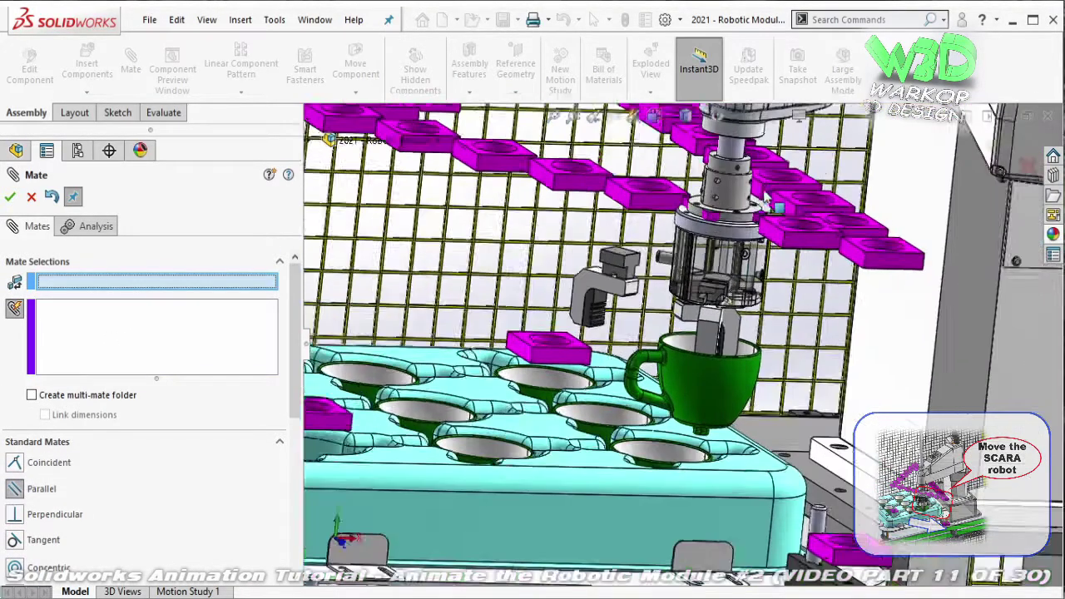
{"action": "scroll", "coordinate": [674, 258], "scroll_direction": "down", "scroll_amount": 5}
{"action": "scroll", "coordinate": [673, 258], "scroll_direction": "down", "scroll_amount": 2}
{"action": "left_click", "coordinate": [712, 254]}
{"action": "scroll", "coordinate": [712, 242], "scroll_direction": "down", "scroll_amount": 2}
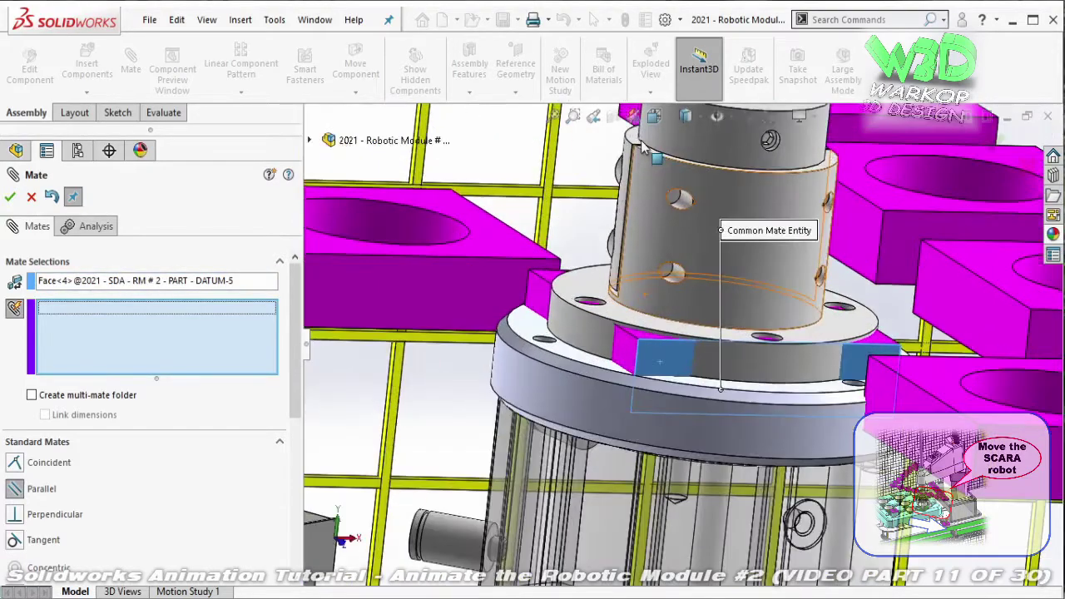
{"action": "scroll", "coordinate": [657, 212], "scroll_direction": "down", "scroll_amount": 2}
{"action": "scroll", "coordinate": [646, 204], "scroll_direction": "down", "scroll_amount": 3}
{"action": "scroll", "coordinate": [640, 208], "scroll_direction": "down", "scroll_amount": 1}
{"action": "left_click", "coordinate": [626, 213]}
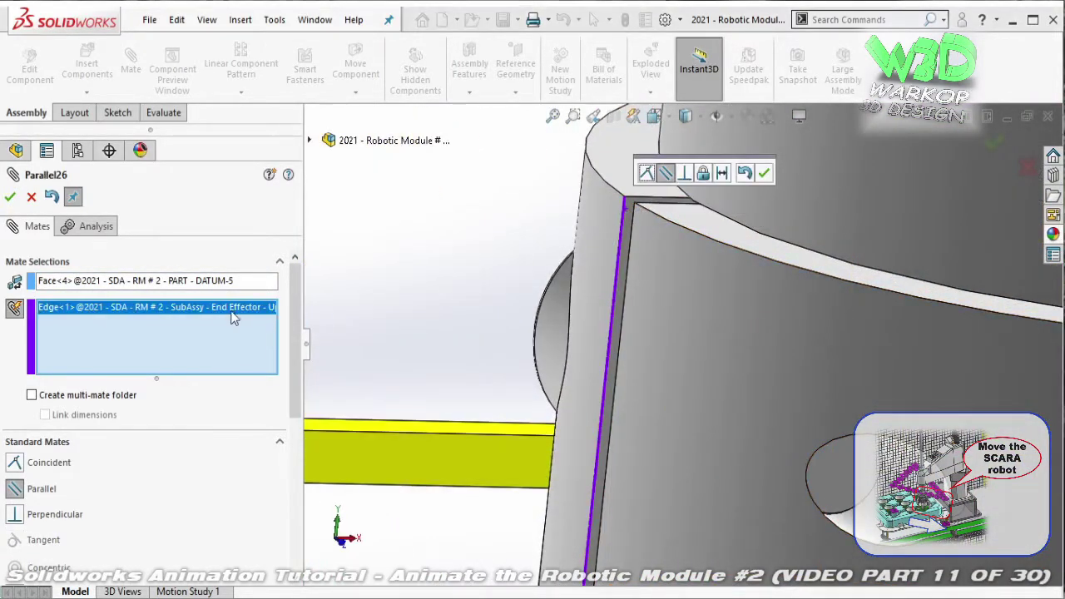
{"action": "right_click", "coordinate": [237, 314]}
{"action": "left_click", "coordinate": [268, 341]}
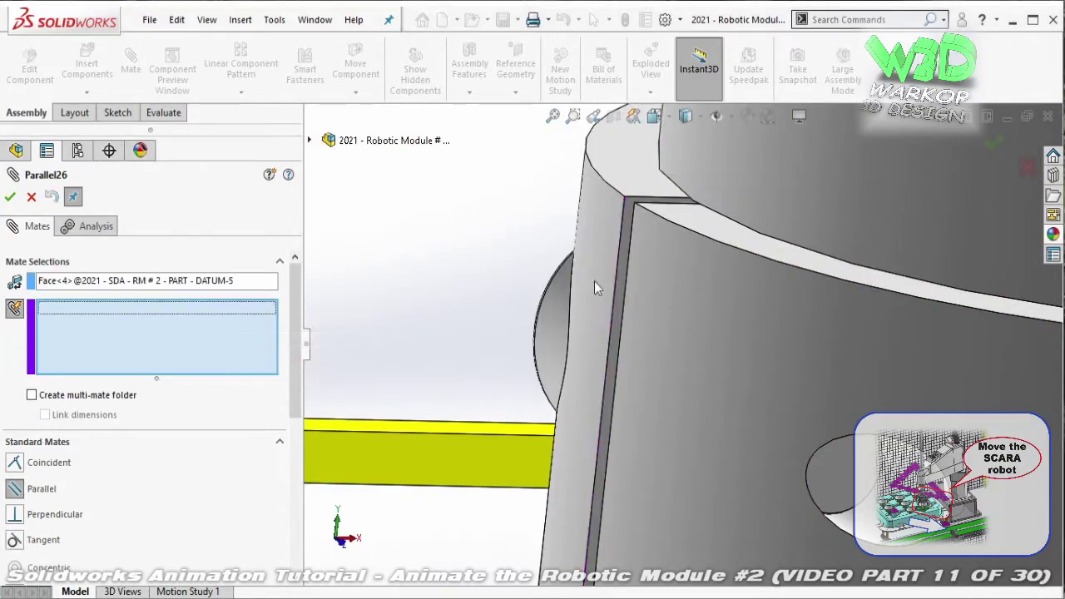
- Use the end effector face (Face<5>) as the second selection and accept the Parallel mate
{"action": "left_click", "coordinate": [630, 209]}
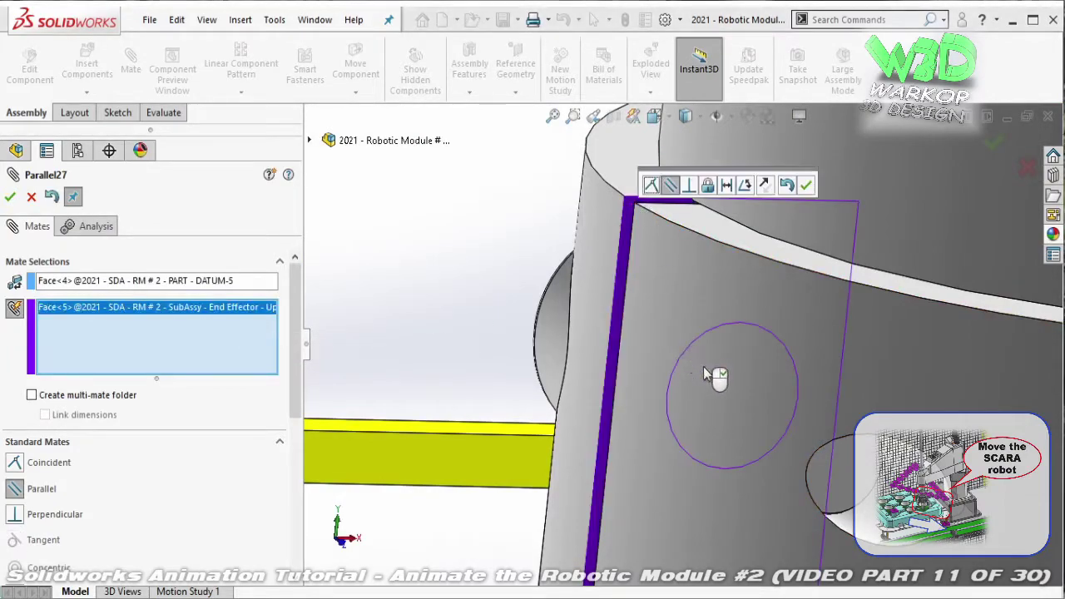
{"action": "scroll", "coordinate": [703, 367], "scroll_direction": "up", "scroll_amount": 2}
{"action": "scroll", "coordinate": [701, 368], "scroll_direction": "up", "scroll_amount": 3}
{"action": "scroll", "coordinate": [724, 418], "scroll_direction": "up", "scroll_amount": 3}
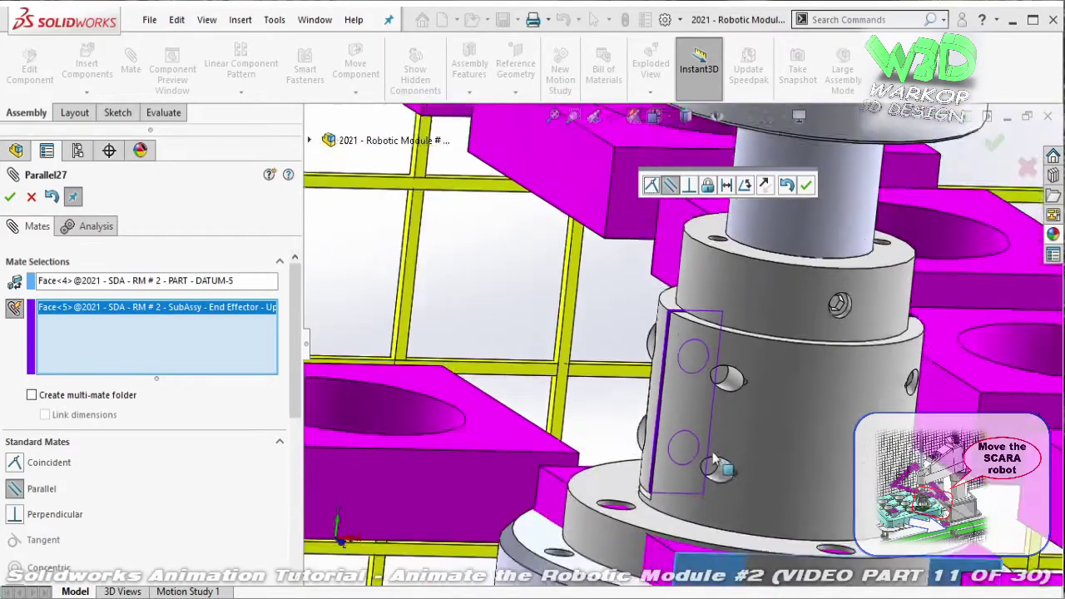
{"action": "scroll", "coordinate": [710, 489], "scroll_direction": "up", "scroll_amount": 2}
{"action": "scroll", "coordinate": [710, 489], "scroll_direction": "up", "scroll_amount": 2}
{"action": "middle_click_drag", "start_coordinate": [710, 489], "coordinate": [670, 456]}
{"action": "scroll", "coordinate": [670, 456], "scroll_direction": "down", "scroll_amount": 2}
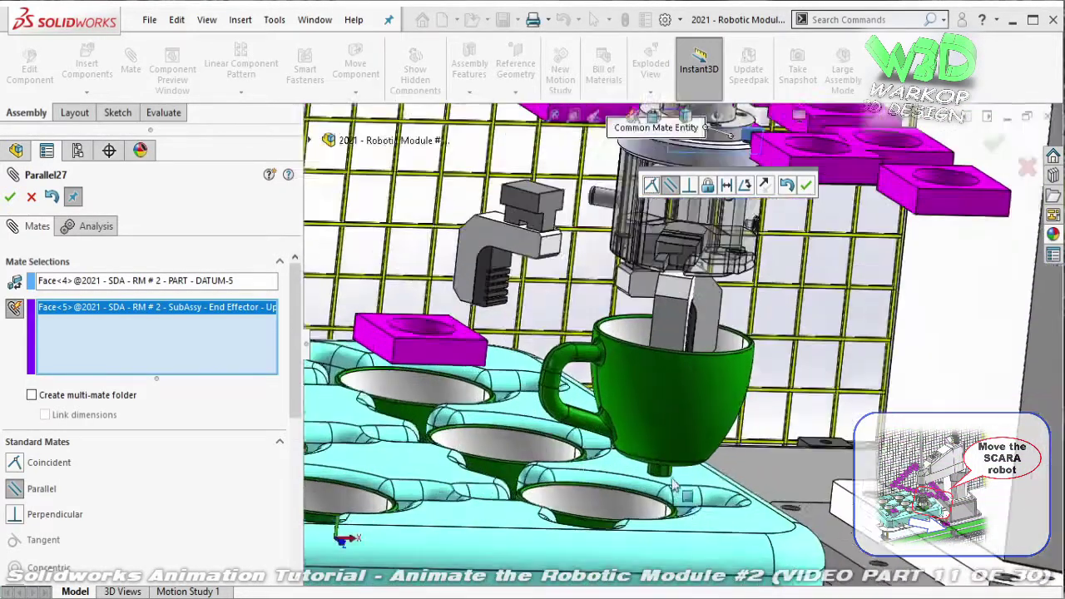
{"action": "scroll", "coordinate": [670, 456], "scroll_direction": "down", "scroll_amount": 2}
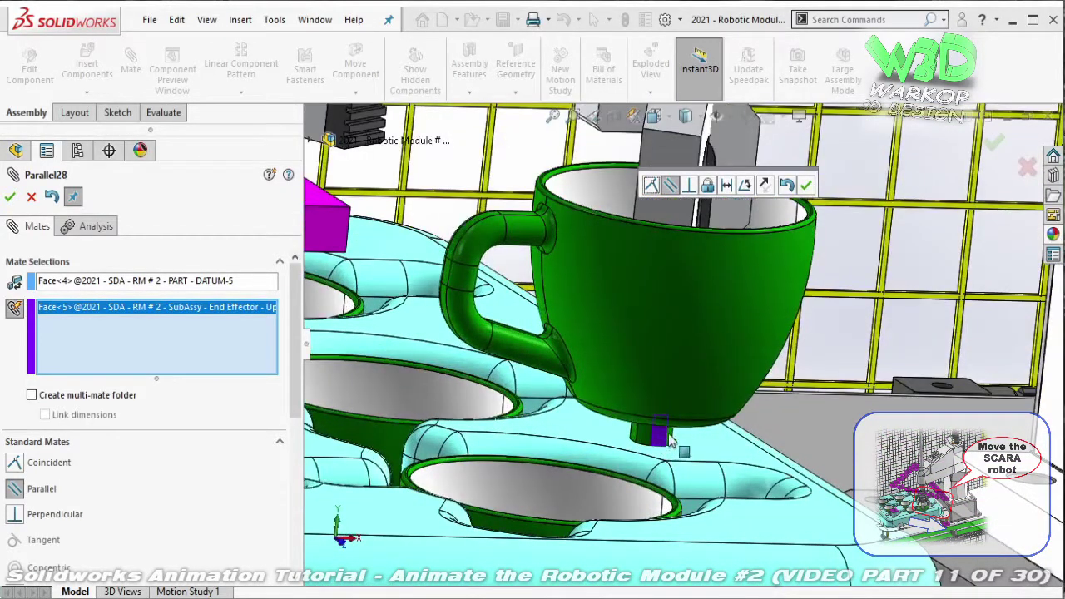
{"action": "left_click", "coordinate": [806, 186]}
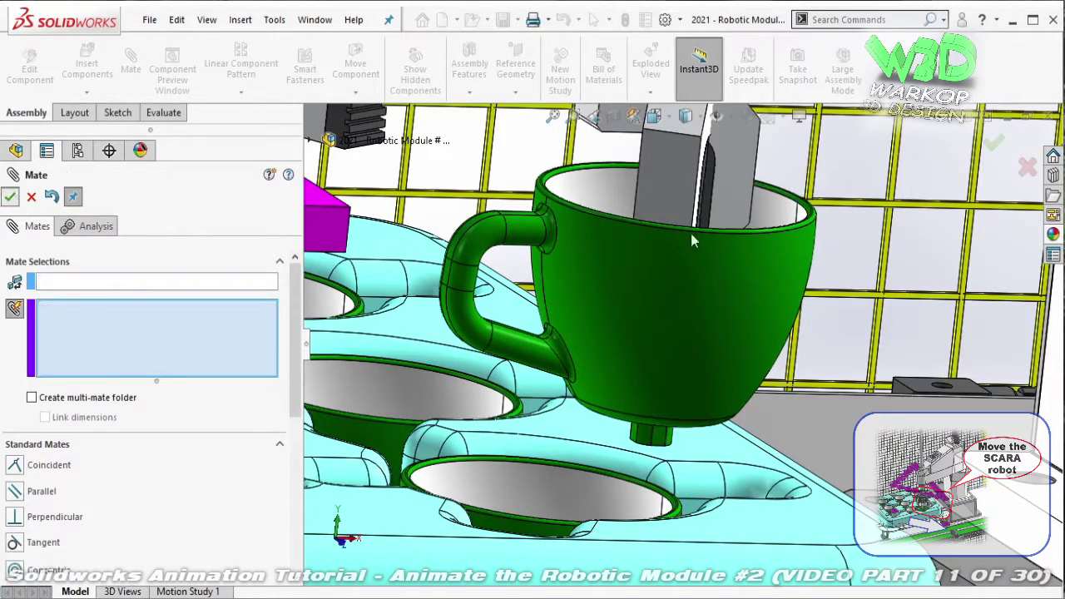
{"action": "key", "text": "Escape"}
- Drag the gripper finger onto the cup's handle to test its motion
{"action": "scroll", "coordinate": [708, 232], "scroll_direction": "up", "scroll_amount": 2}
{"action": "middle_click_drag", "start_coordinate": [708, 232], "coordinate": [704, 276]}
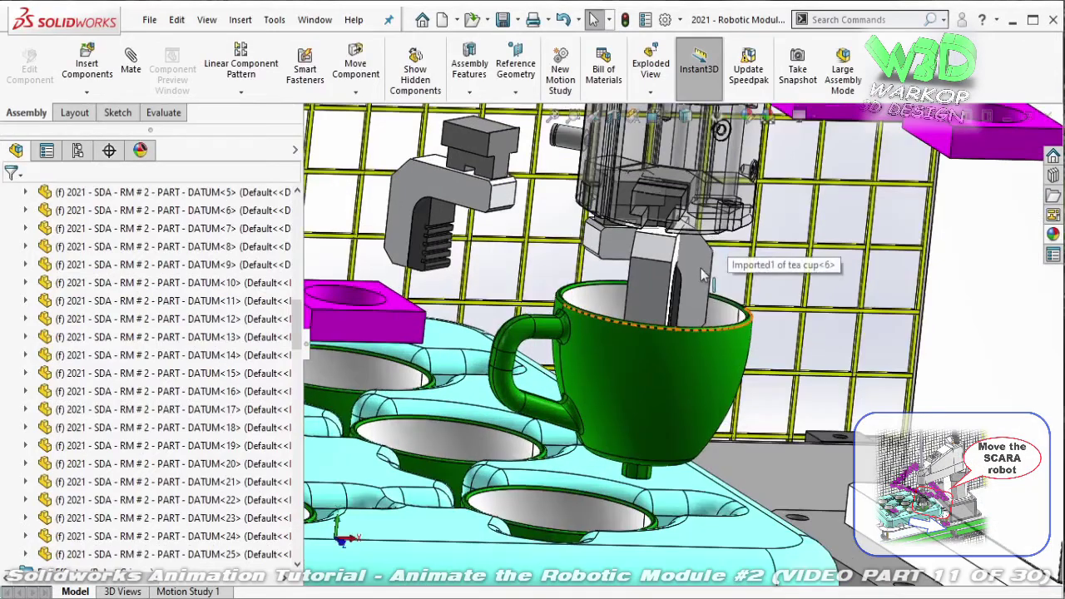
{"action": "left_click_drag", "start_coordinate": [703, 276], "coordinate": [657, 310]}
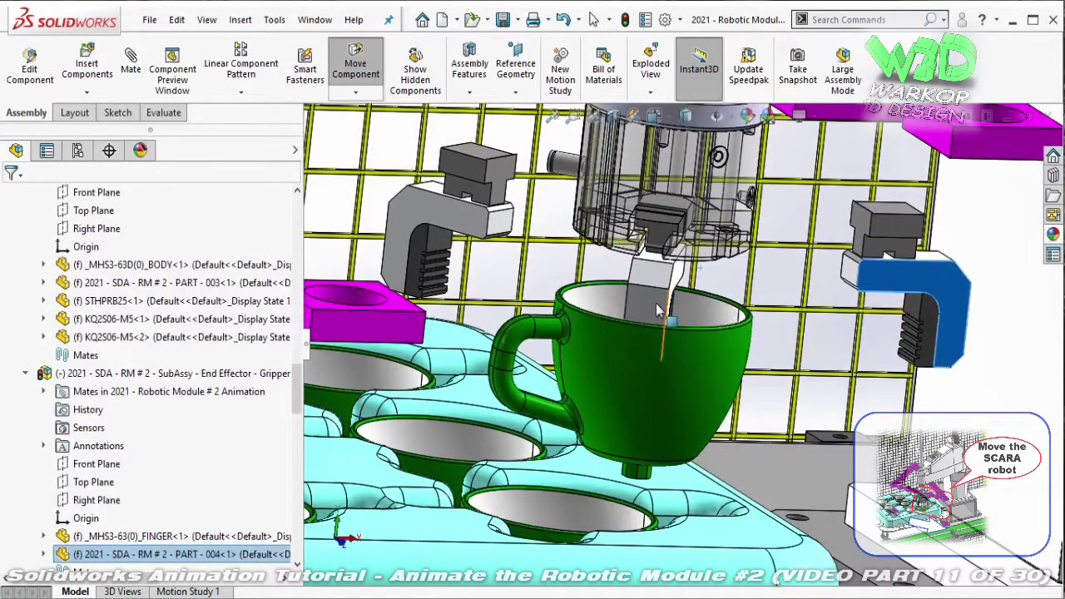
{"action": "left_click_drag", "start_coordinate": [658, 310], "coordinate": [708, 203]}
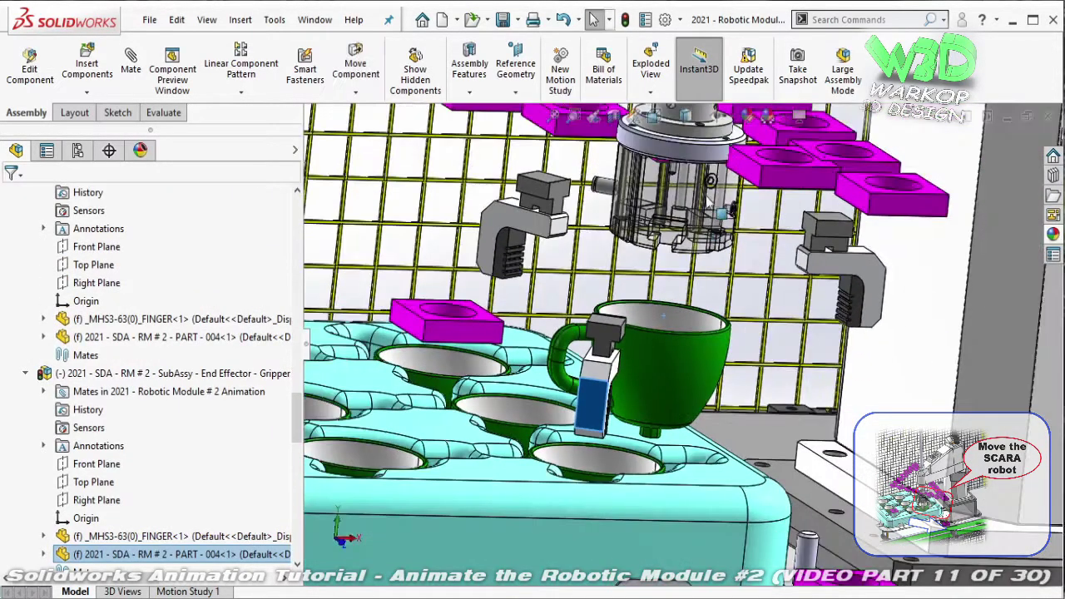
- Zoom in and select the top face of the gripper's ring part
{"action": "scroll", "coordinate": [708, 202], "scroll_direction": "down", "scroll_amount": 2}
{"action": "scroll", "coordinate": [708, 202], "scroll_direction": "down", "scroll_amount": 2}
{"action": "scroll", "coordinate": [708, 202], "scroll_direction": "down", "scroll_amount": 1}
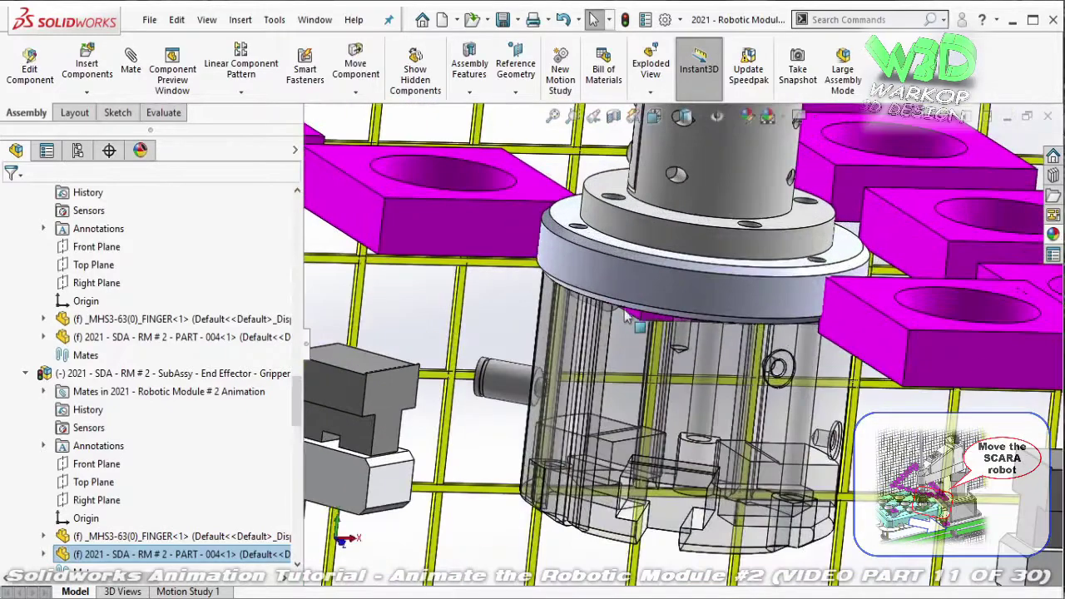
{"action": "left_click", "coordinate": [628, 408]}
{"action": "middle_click_drag", "start_coordinate": [629, 408], "coordinate": [545, 379]}
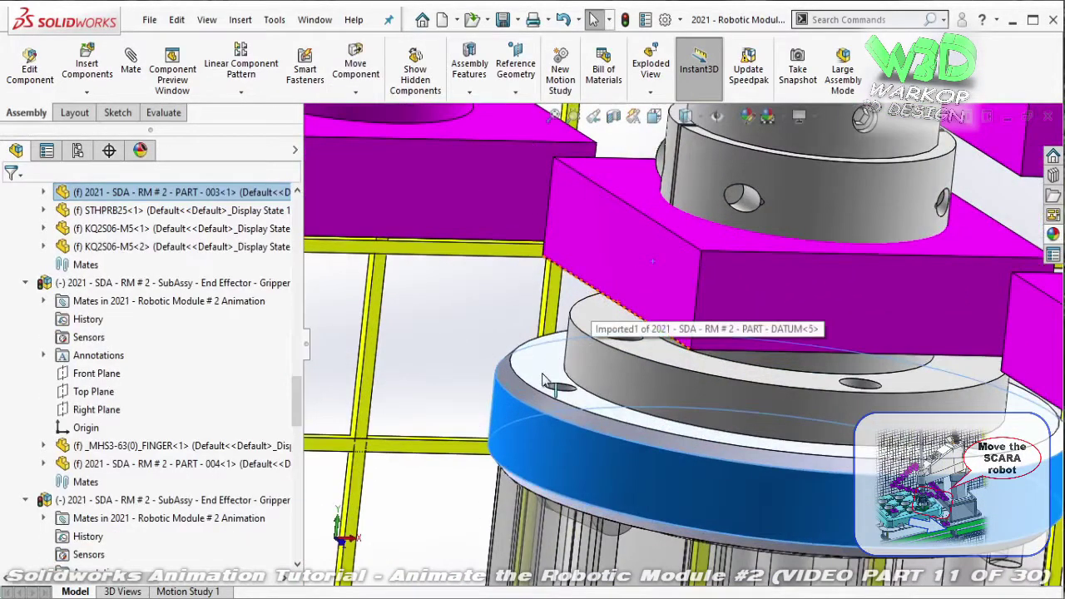
{"action": "left_click", "coordinate": [543, 380]}
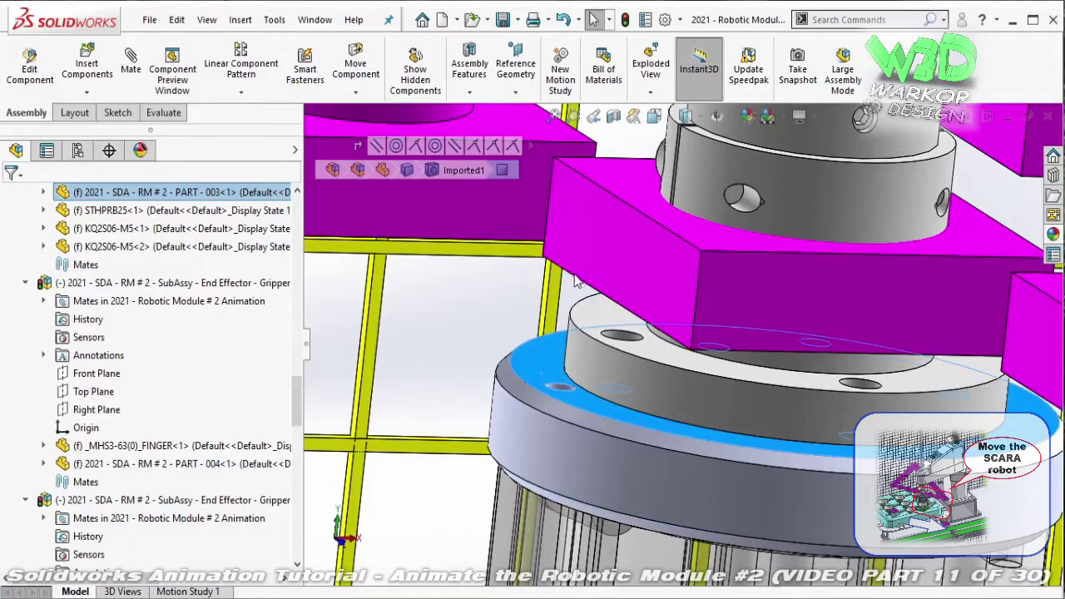
- Make the ring face coincident with the datum edge
{"action": "key", "text": "m"}
{"action": "left_click", "coordinate": [576, 281]}
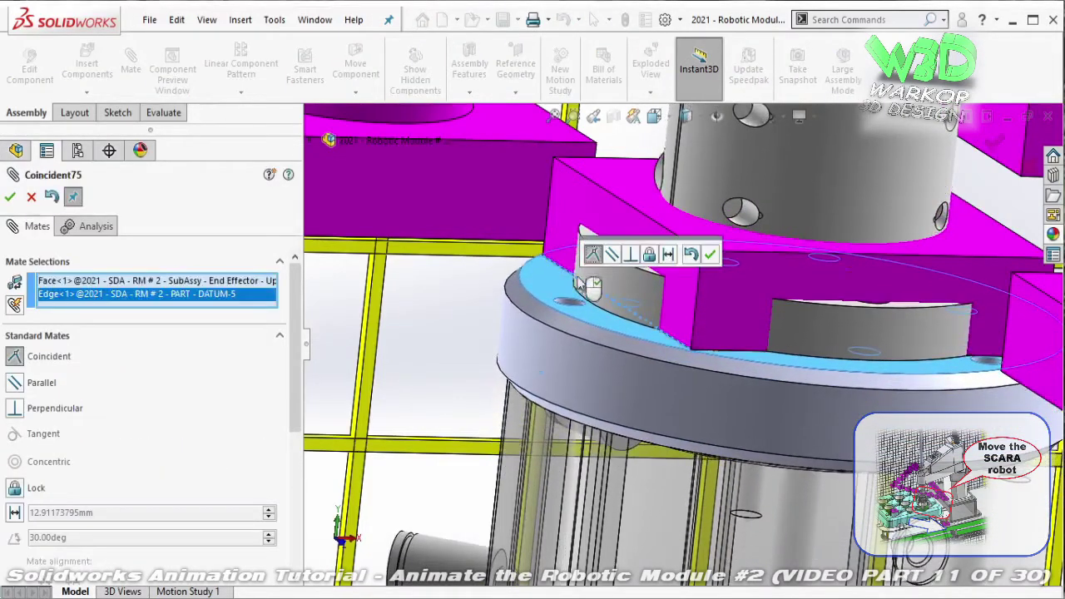
{"action": "left_click", "coordinate": [709, 256]}
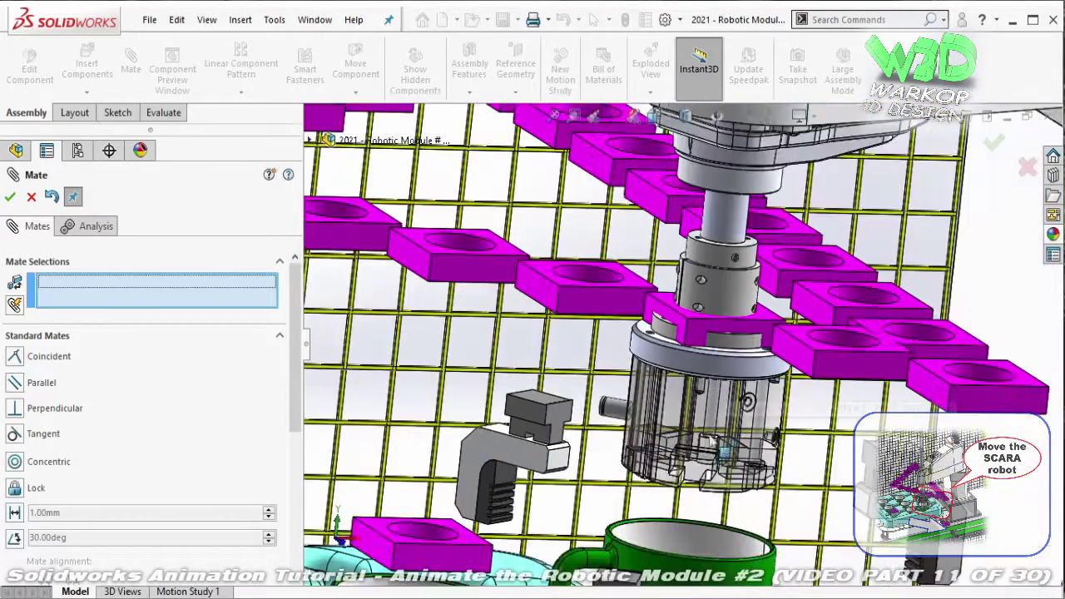
- Set a 105 mm distance mate between the end effector underside and the cup bottom
{"action": "middle_click_drag", "start_coordinate": [724, 566], "coordinate": [724, 499]}
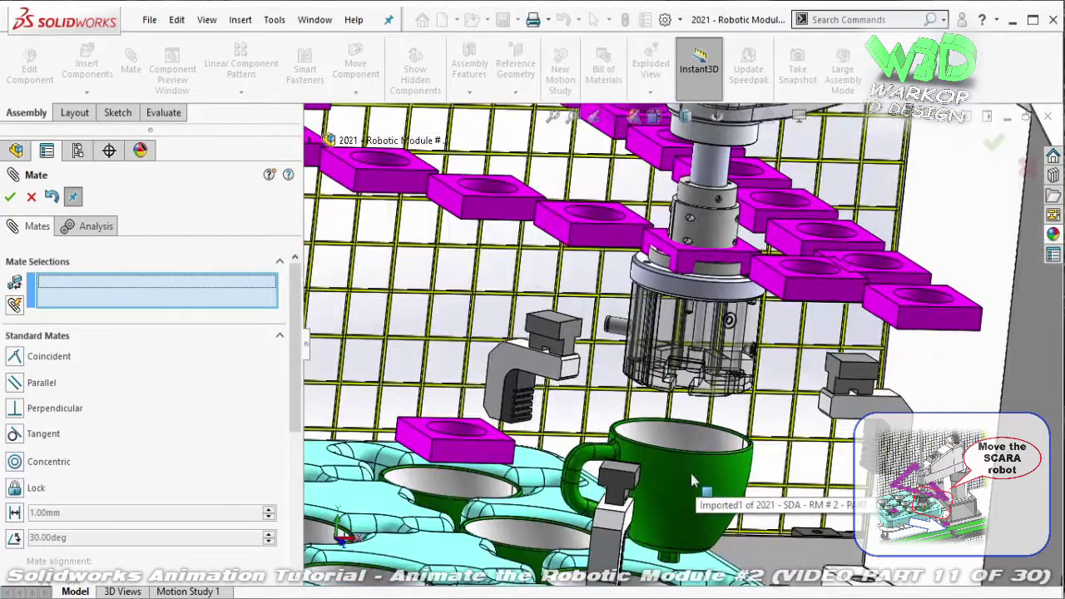
{"action": "scroll", "coordinate": [717, 466], "scroll_direction": "down", "scroll_amount": 3}
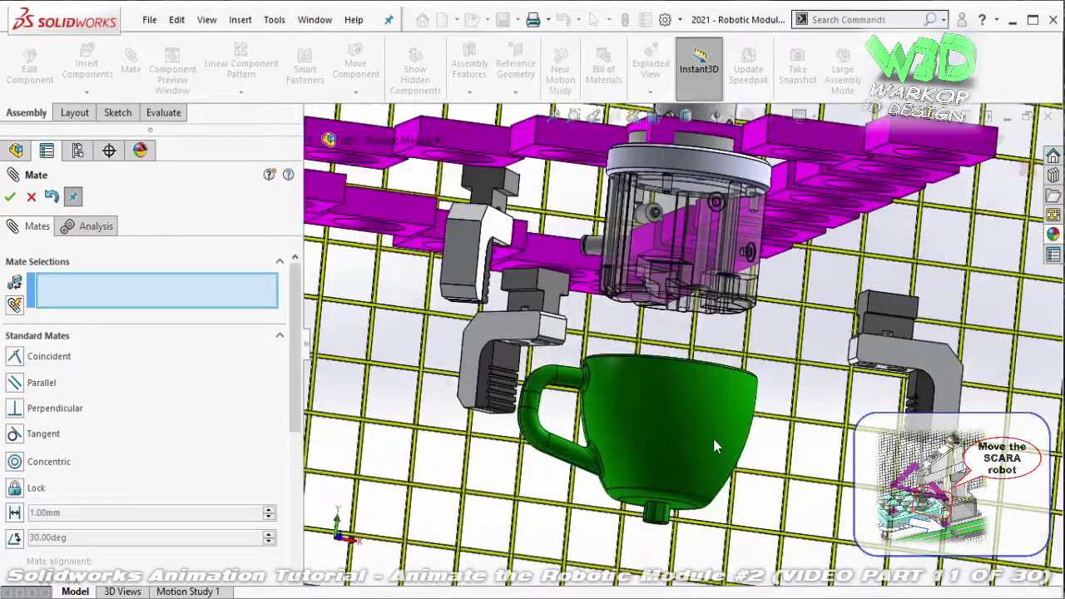
{"action": "scroll", "coordinate": [690, 338], "scroll_direction": "down", "scroll_amount": 3}
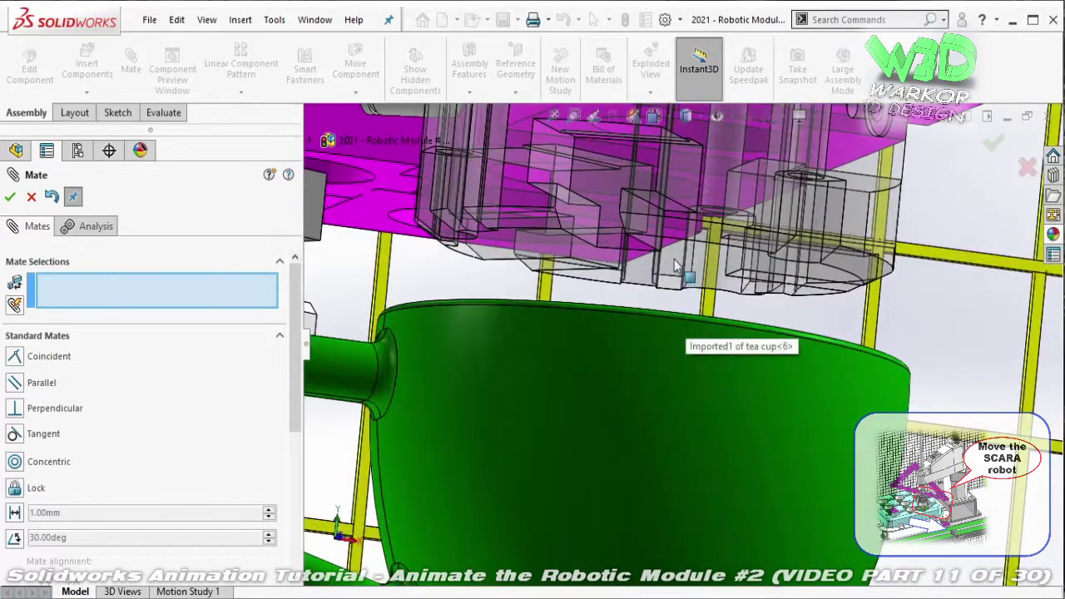
{"action": "left_click", "coordinate": [689, 278]}
{"action": "middle_click_drag", "start_coordinate": [689, 278], "coordinate": [641, 479]}
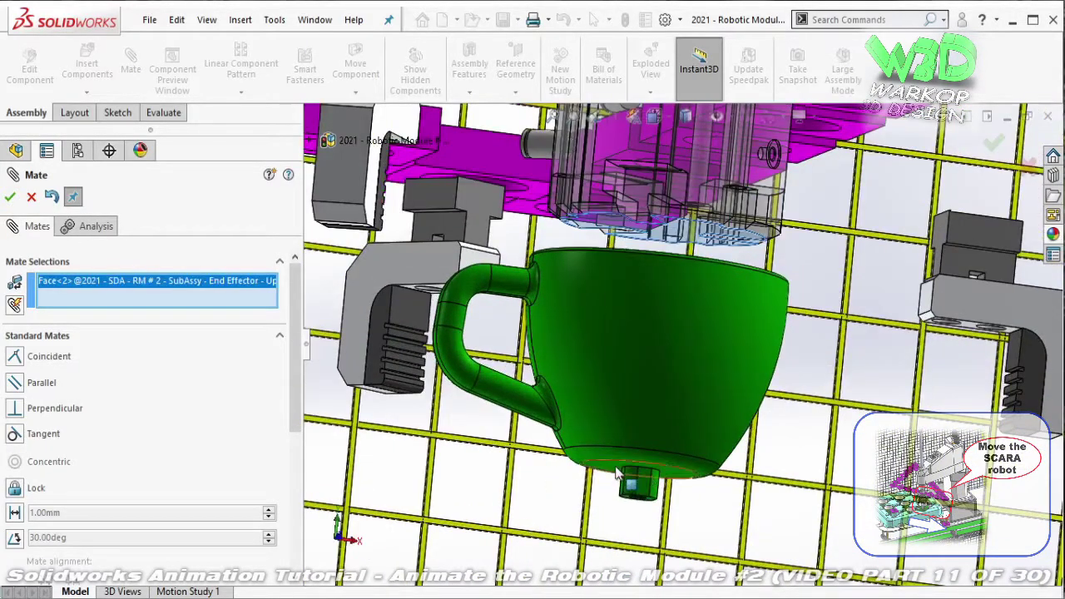
{"action": "left_click", "coordinate": [617, 472]}
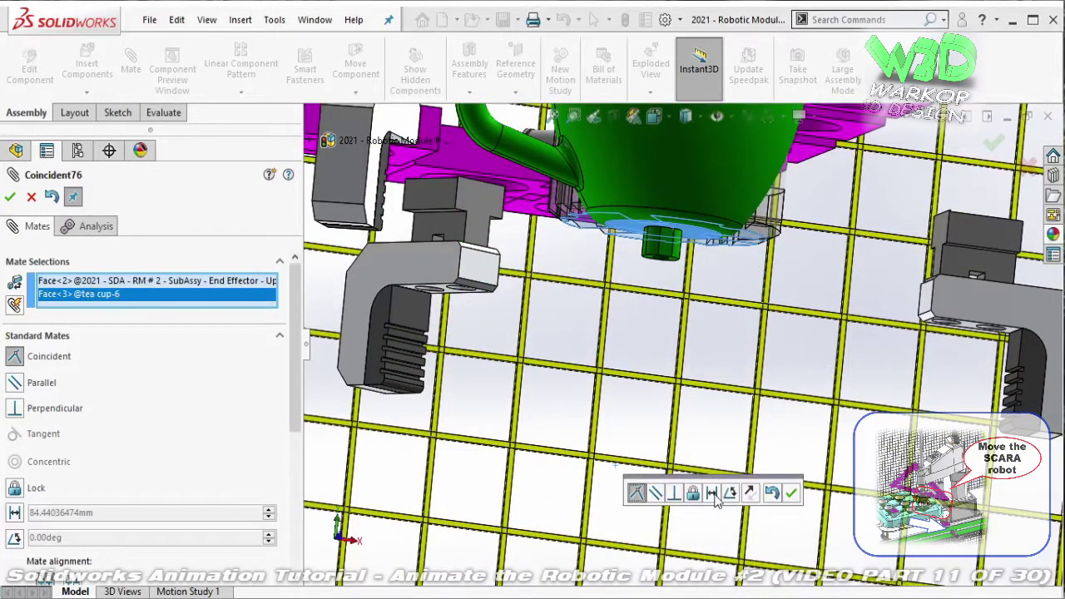
{"action": "left_click", "coordinate": [713, 495]}
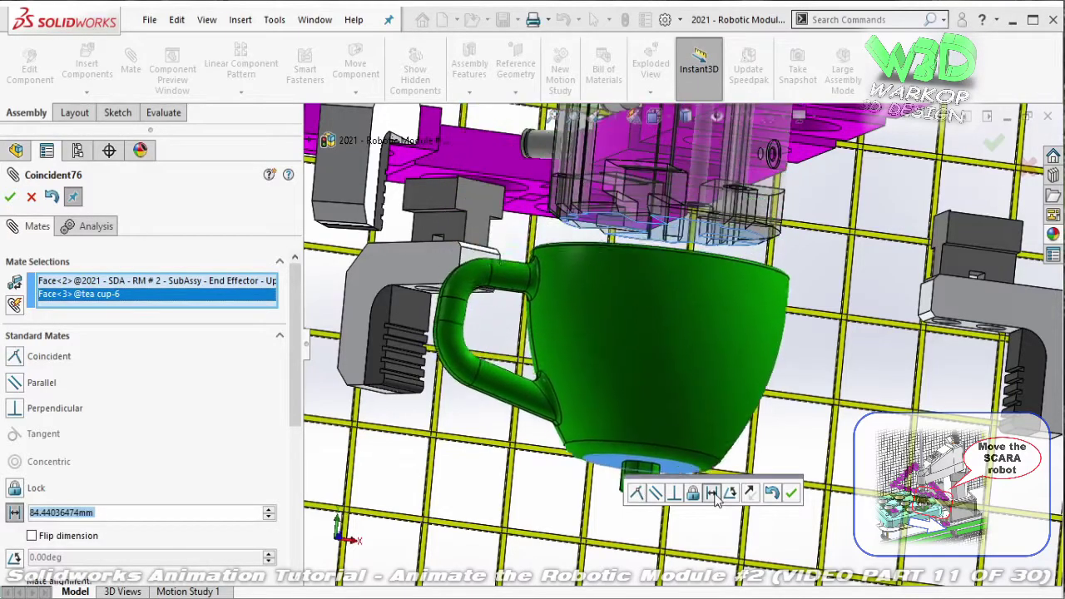
{"action": "type", "text": "105"}
{"action": "key", "text": "Return"}
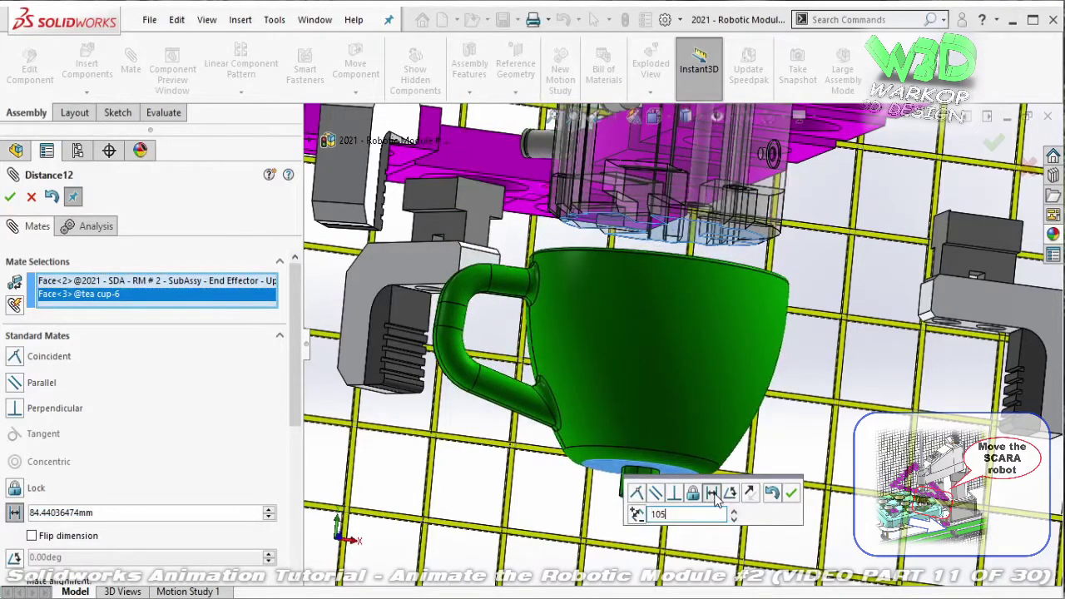
{"action": "left_click", "coordinate": [793, 496]}
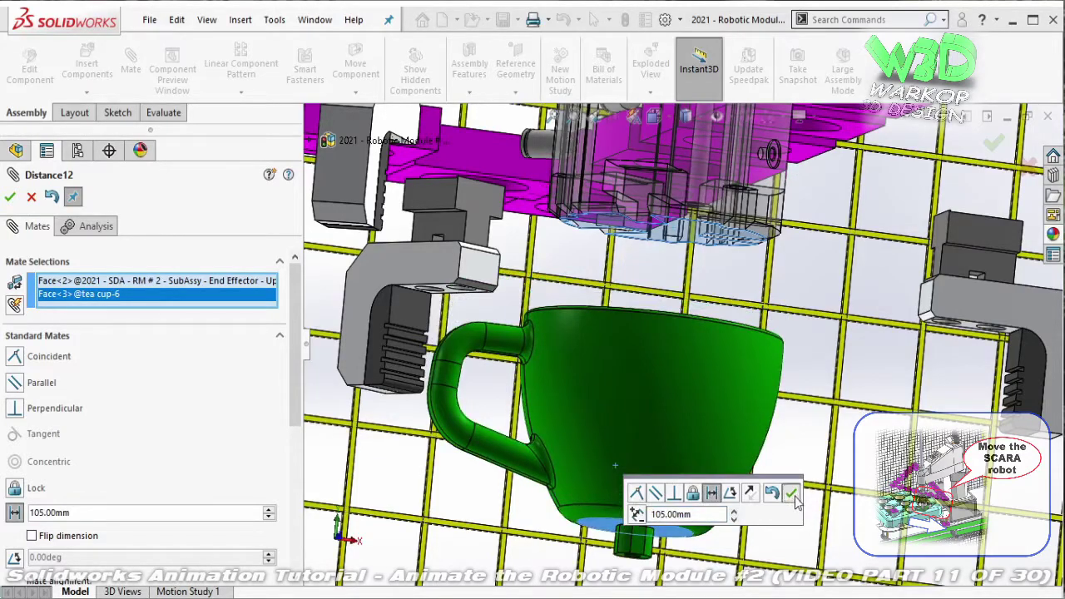
{"action": "left_click", "coordinate": [793, 496]}
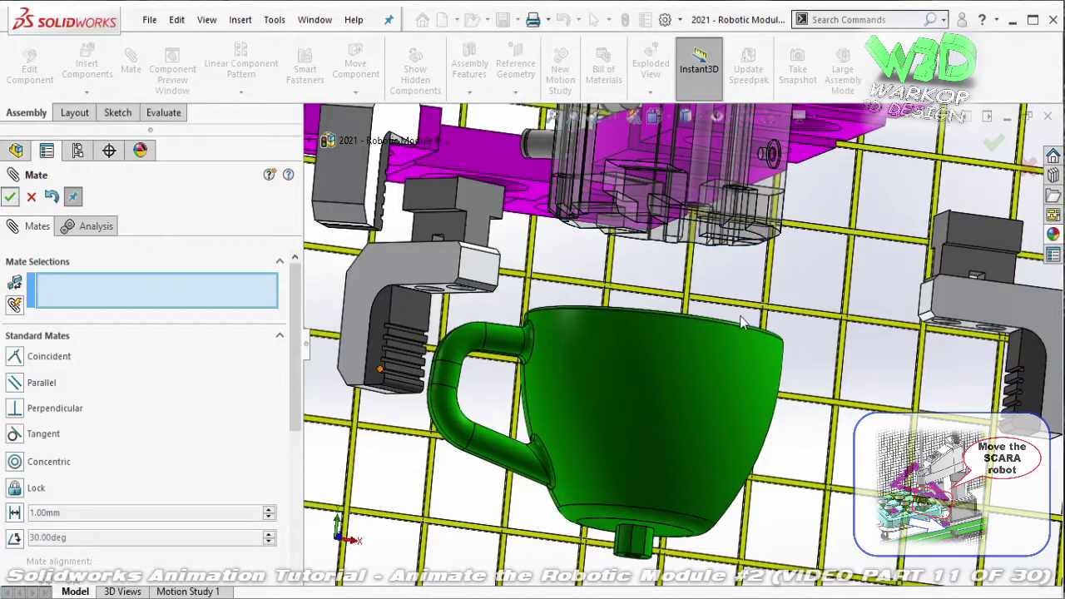
{"action": "key", "text": "Escape"}
- Drag the gripper finger up into the cup
{"action": "key", "text": "ctrl+shift+z"}
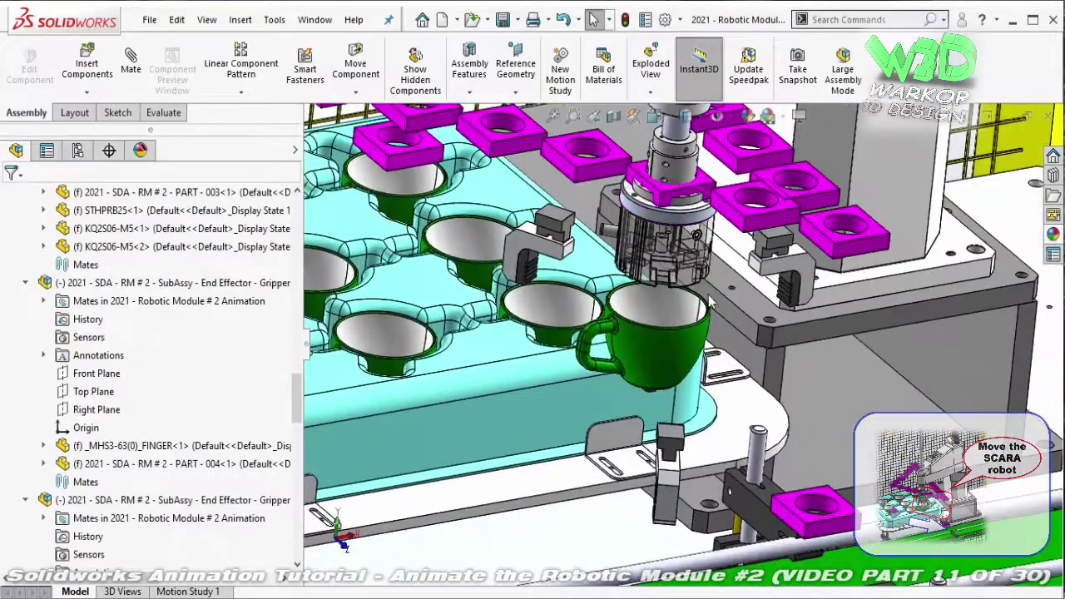
{"action": "left_click_drag", "start_coordinate": [675, 426], "coordinate": [662, 387]}
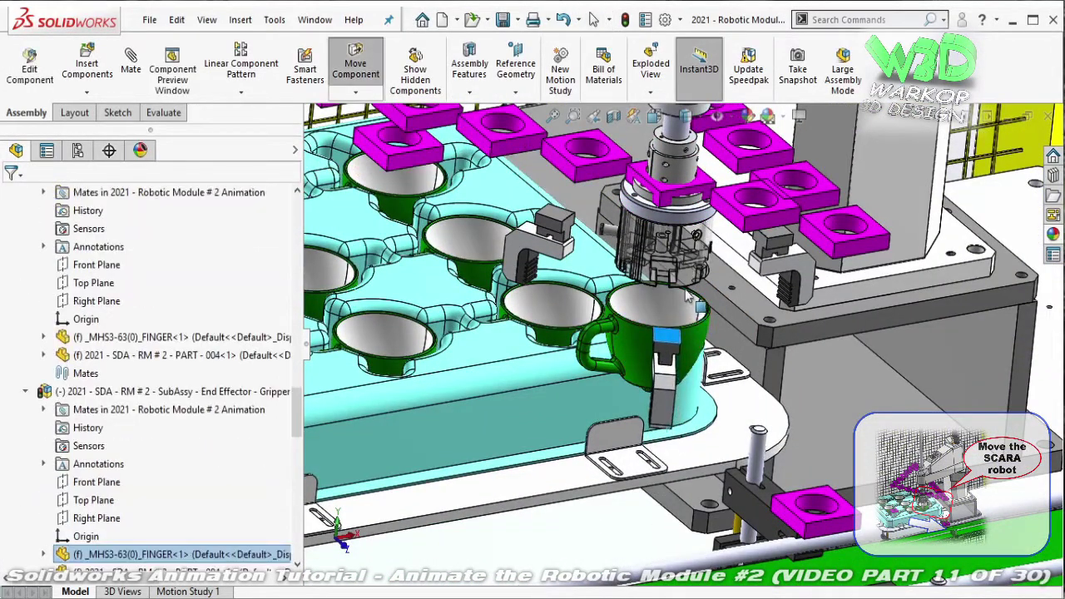
{"action": "scroll", "coordinate": [628, 249], "scroll_direction": "down", "scroll_amount": 2}
{"action": "scroll", "coordinate": [629, 248], "scroll_direction": "down", "scroll_amount": 2}
{"action": "scroll", "coordinate": [628, 248], "scroll_direction": "down", "scroll_amount": 2}
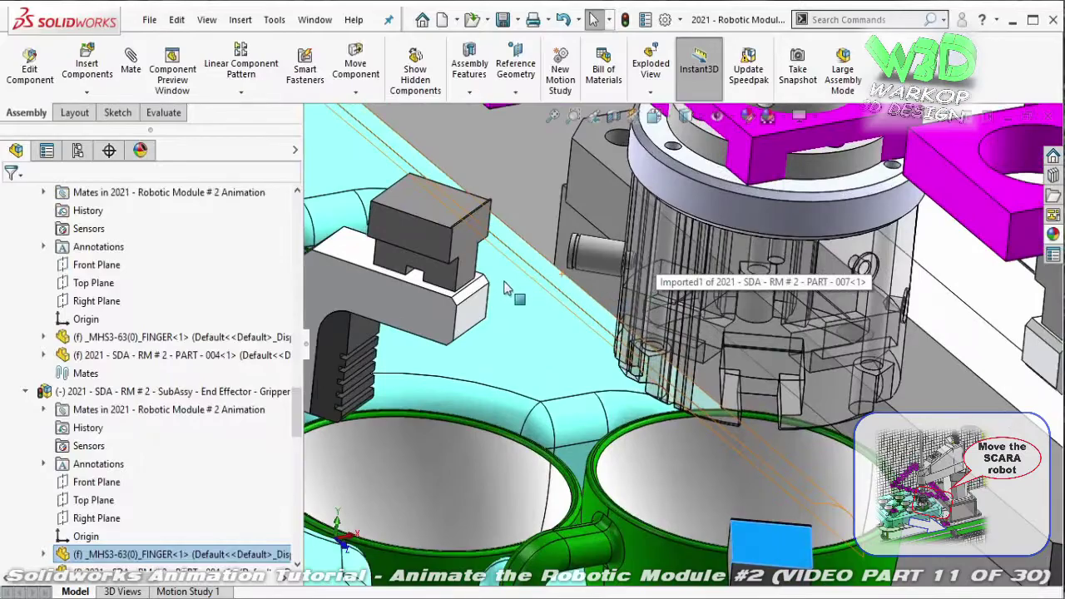
- Reorient the view and start a mate from an edge of the gripper body
{"action": "key", "text": "ctrl+shift+z"}
{"action": "key", "text": "ctrl+shift+z"}
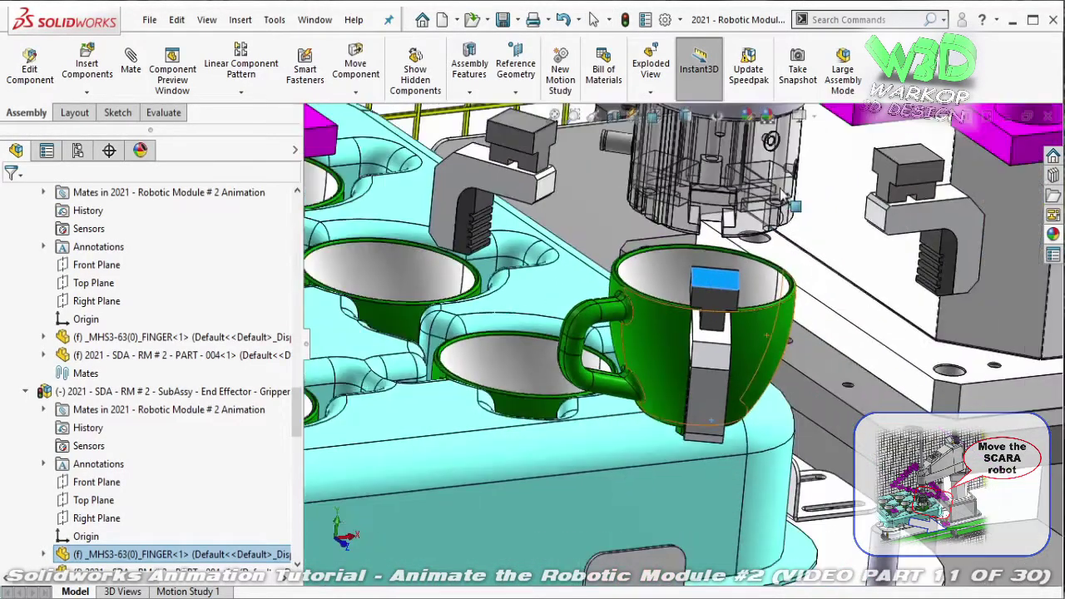
{"action": "scroll", "coordinate": [670, 268], "scroll_direction": "down", "scroll_amount": 2}
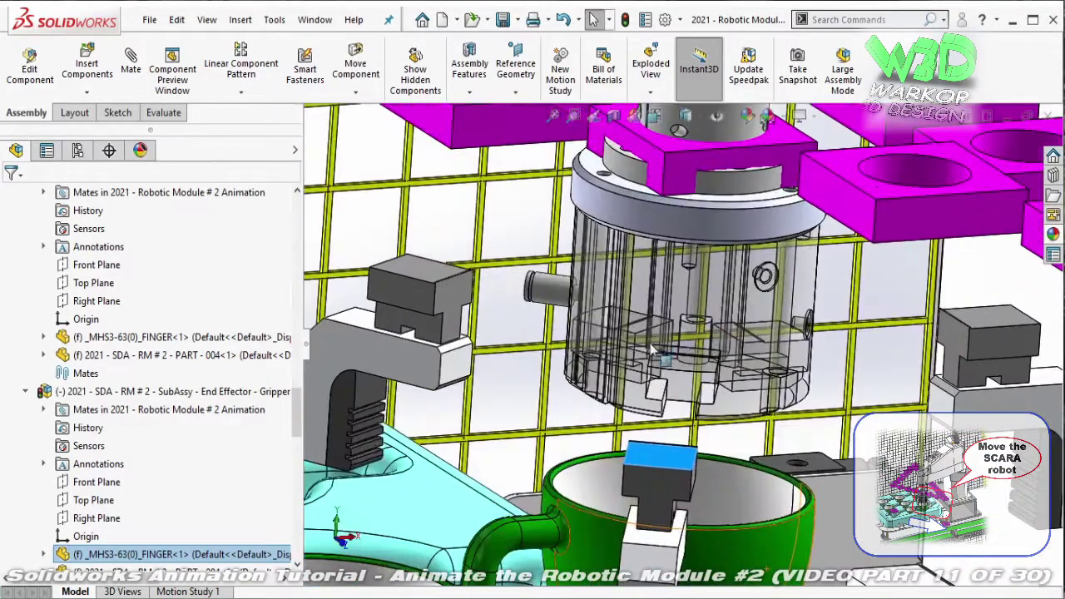
{"action": "scroll", "coordinate": [670, 268], "scroll_direction": "down", "scroll_amount": 2}
{"action": "left_click", "coordinate": [633, 372]}
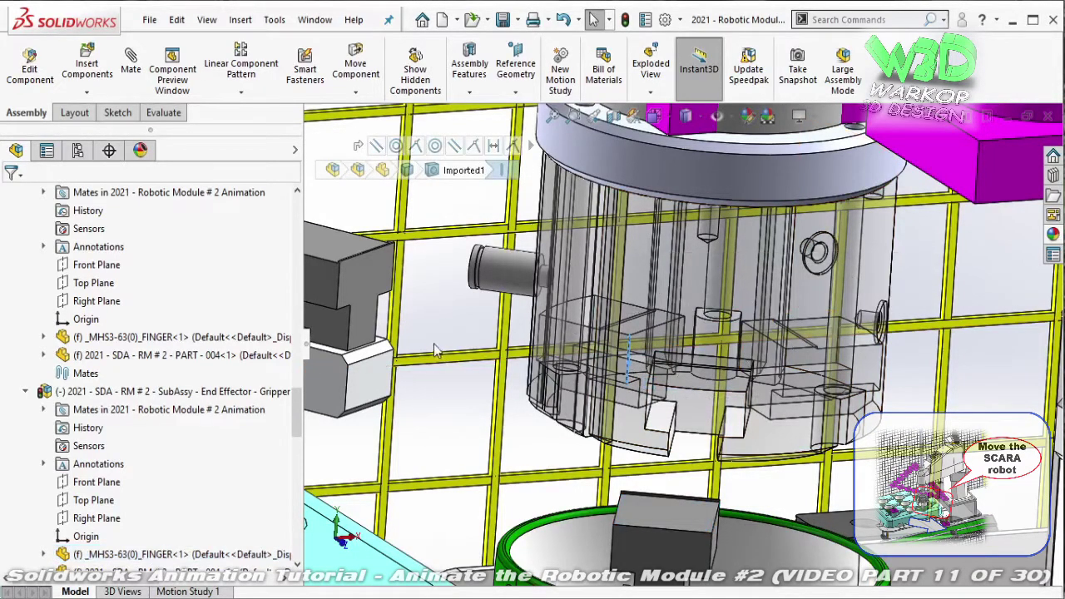
{"action": "left_click", "coordinate": [376, 146]}
- Seat the first finger block against the end effector with a coincident mate
{"action": "left_click", "coordinate": [366, 284]}
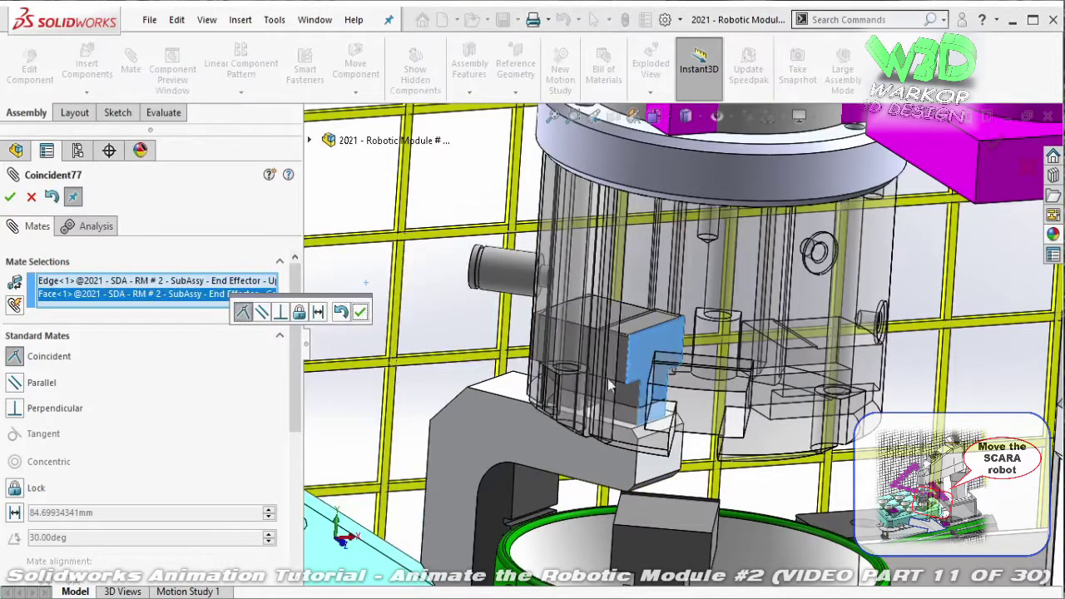
{"action": "scroll", "coordinate": [699, 526], "scroll_direction": "down", "scroll_amount": 1}
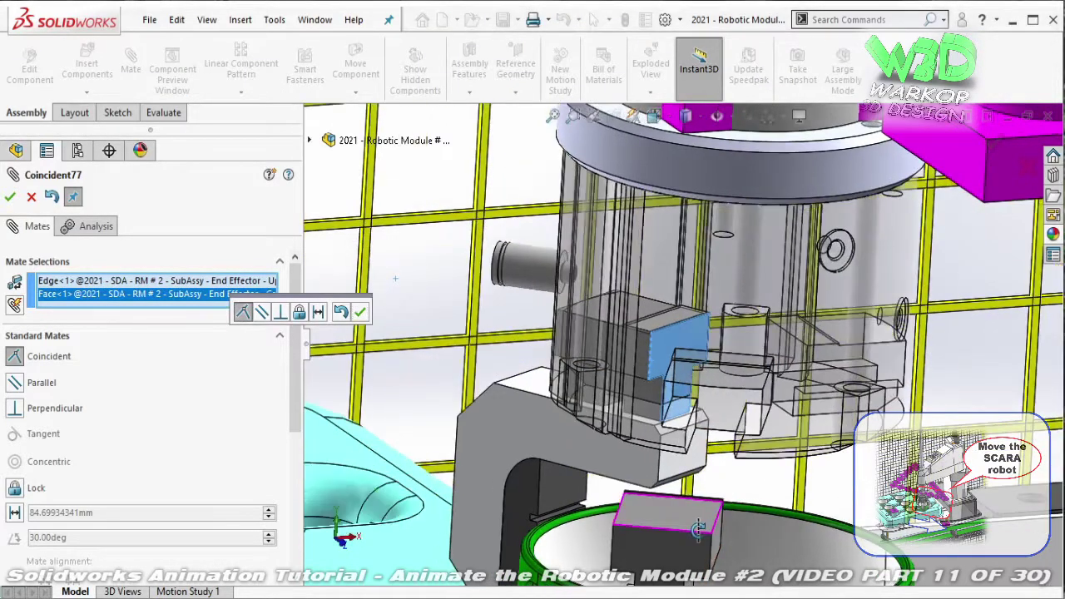
{"action": "scroll", "coordinate": [770, 385], "scroll_direction": "down", "scroll_amount": 2}
{"action": "scroll", "coordinate": [768, 375], "scroll_direction": "down", "scroll_amount": 3}
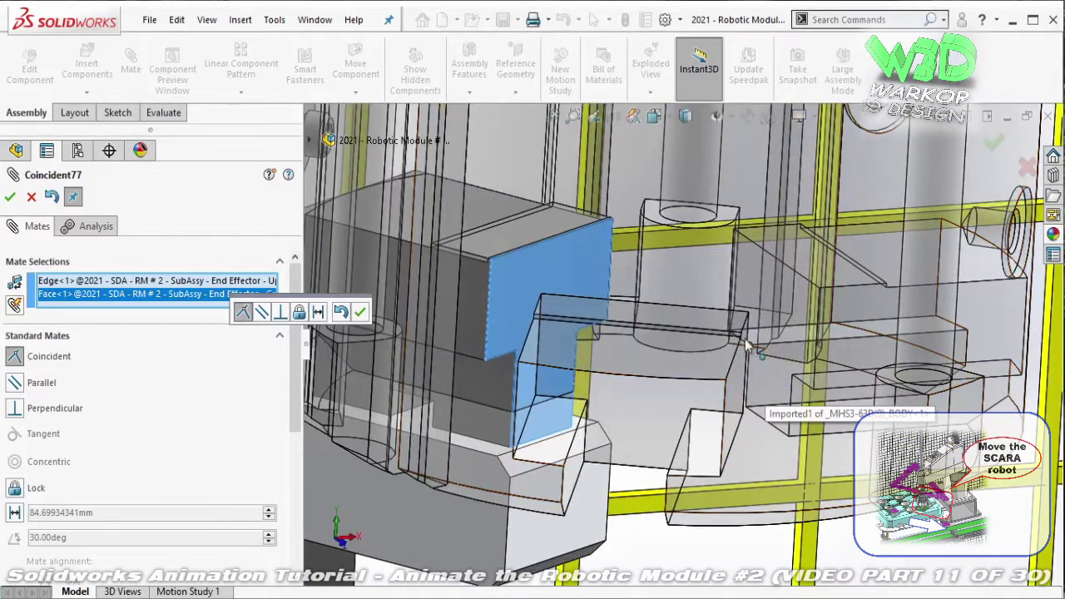
{"action": "left_click", "coordinate": [748, 342]}
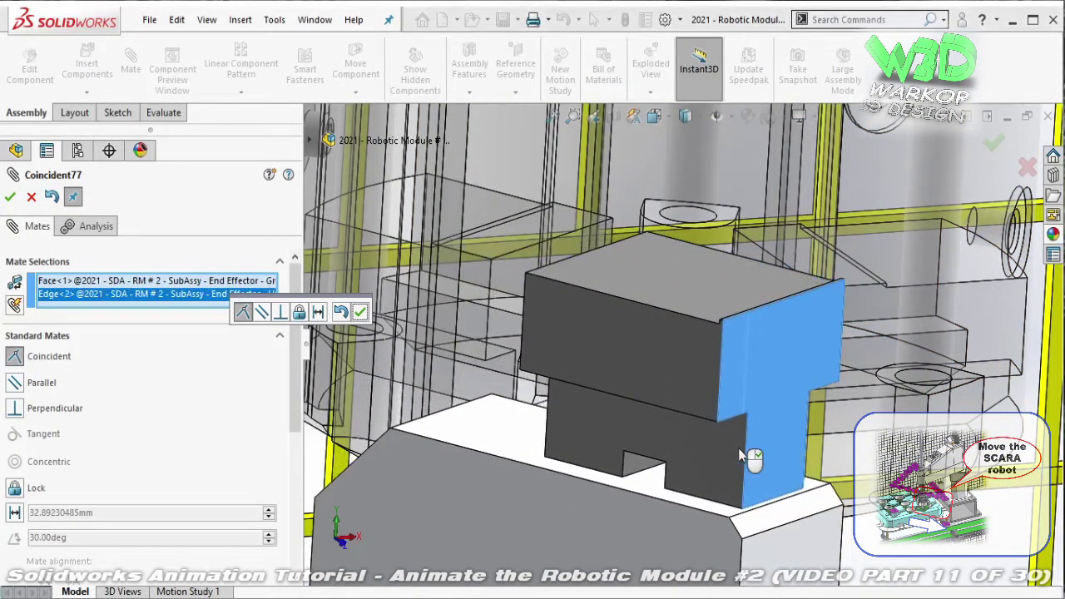
{"action": "scroll", "coordinate": [404, 328], "scroll_direction": "up", "scroll_amount": 2}
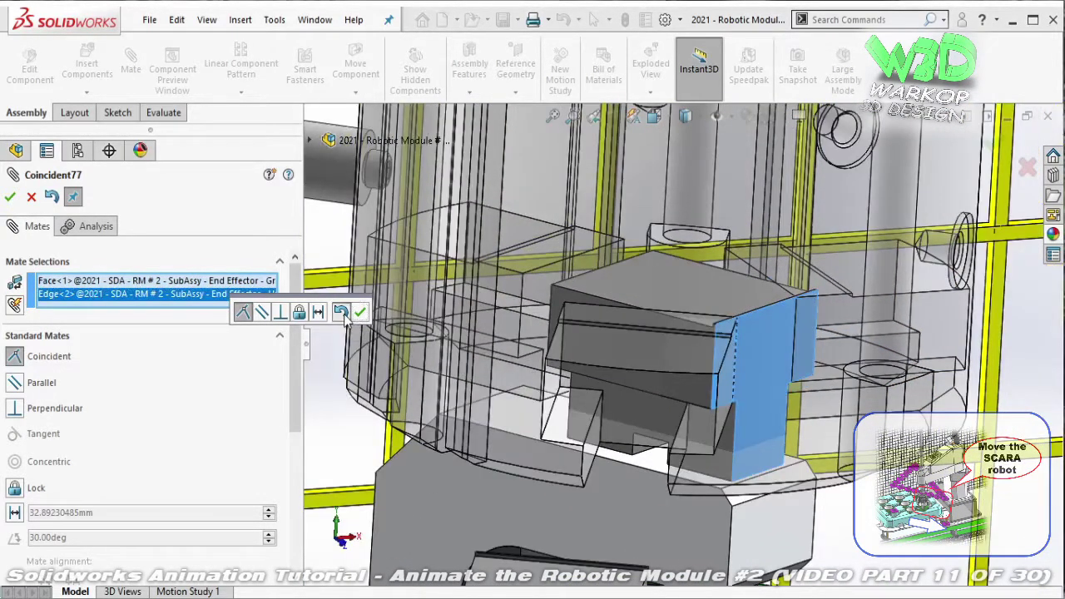
{"action": "middle_click_drag", "start_coordinate": [346, 322], "coordinate": [485, 369]}
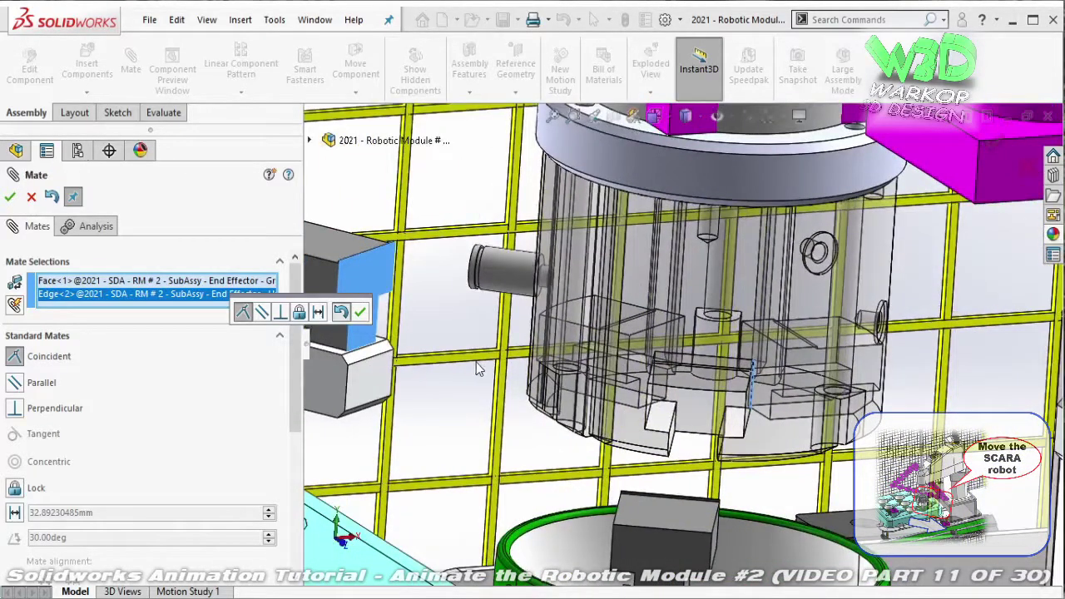
{"action": "left_click", "coordinate": [455, 304]}
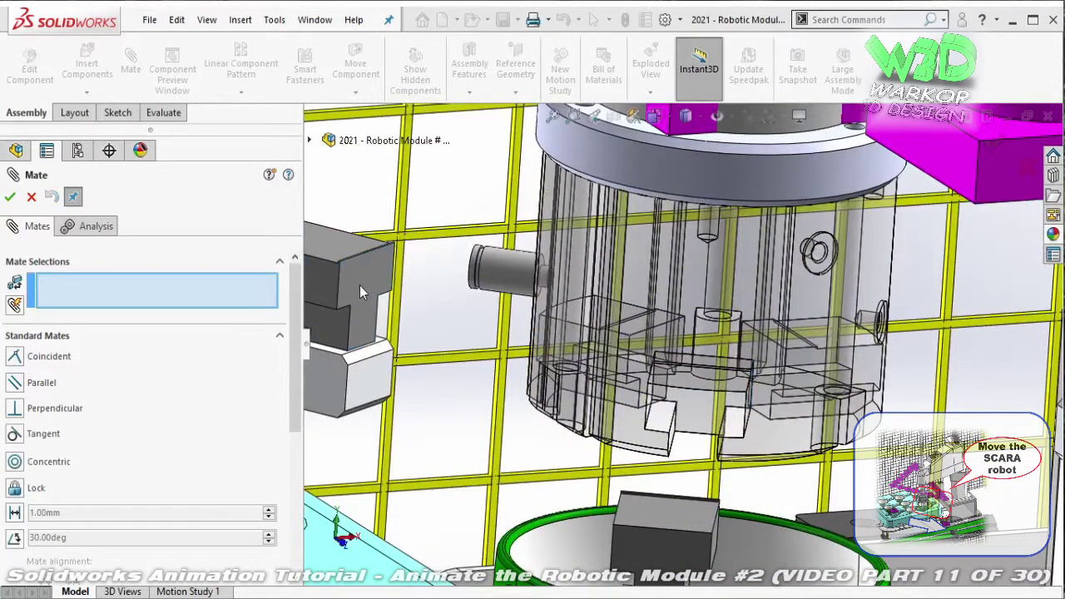
{"action": "left_click", "coordinate": [624, 373]}
{"action": "left_click", "coordinate": [627, 364]}
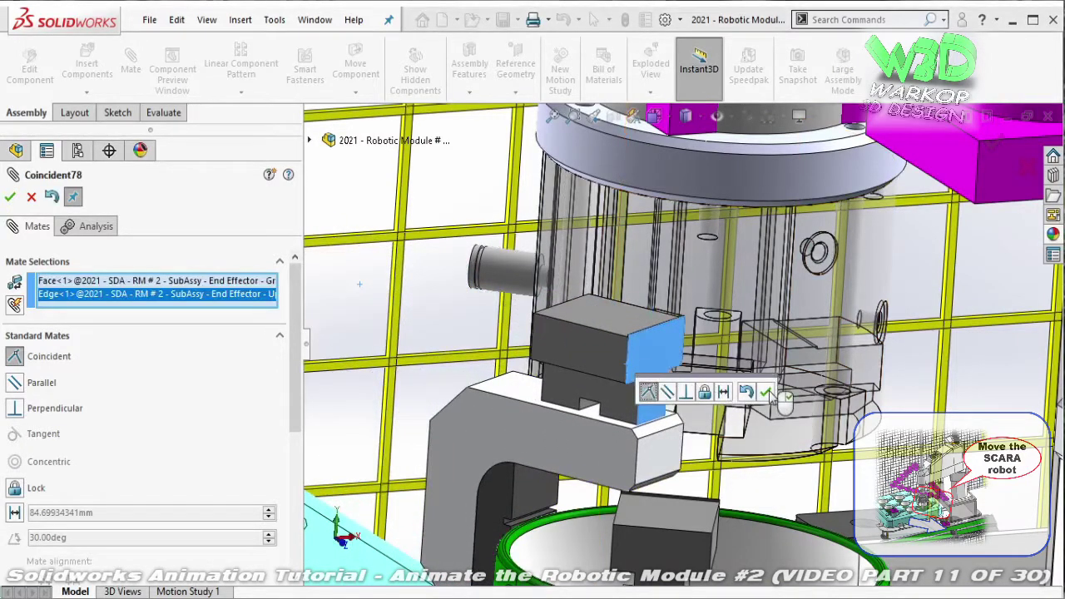
{"action": "left_click", "coordinate": [766, 392]}
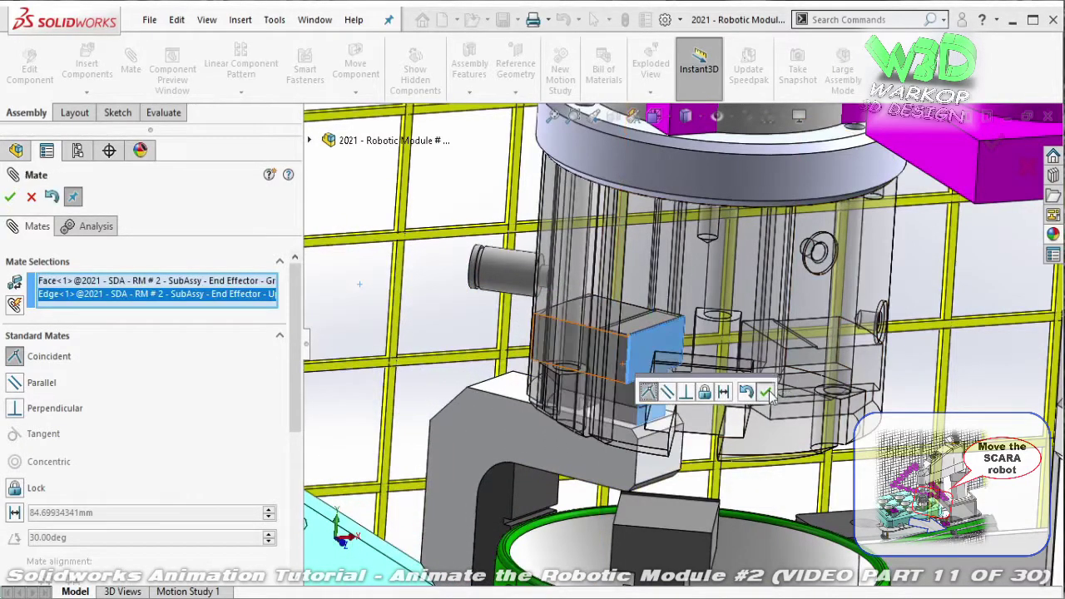
- Add two more coincident mates fixing the second finger block's edges and face
{"action": "left_click", "coordinate": [721, 527]}
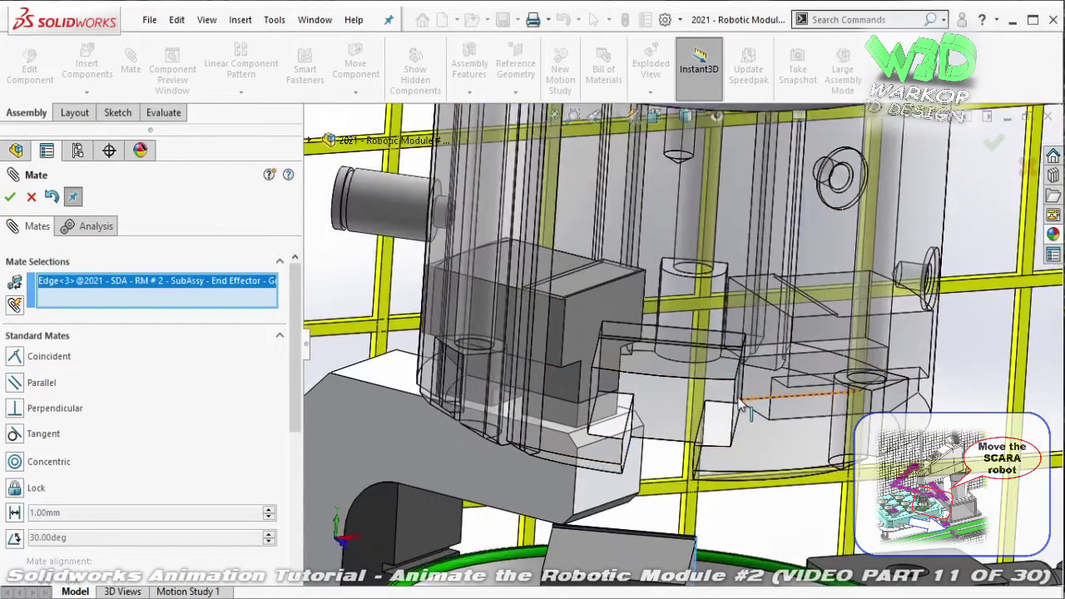
{"action": "scroll", "coordinate": [774, 433], "scroll_direction": "down", "scroll_amount": 3}
{"action": "left_click", "coordinate": [737, 391]}
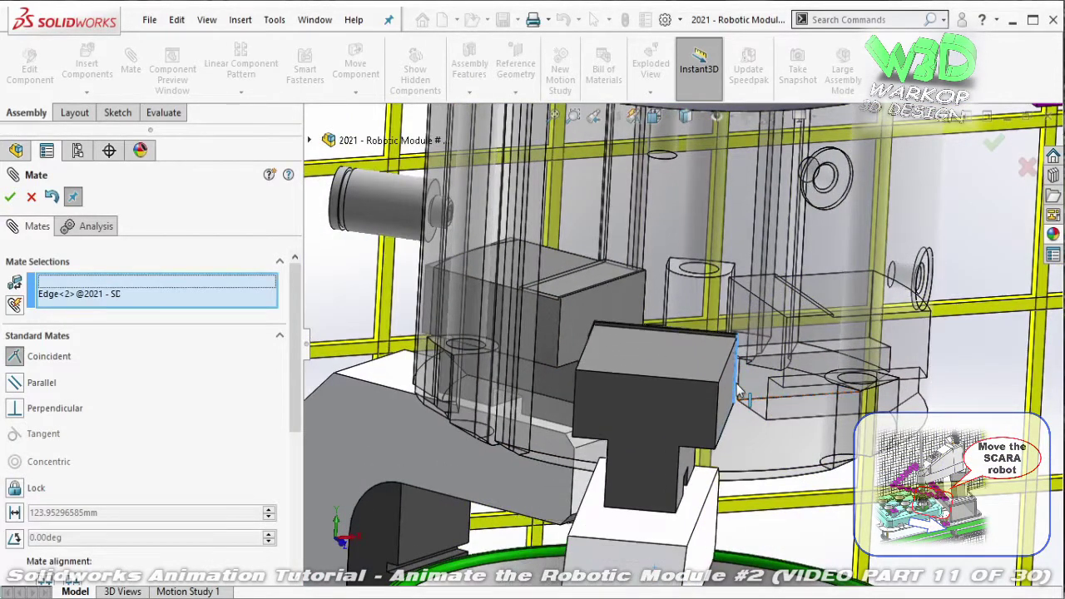
{"action": "left_click", "coordinate": [913, 409]}
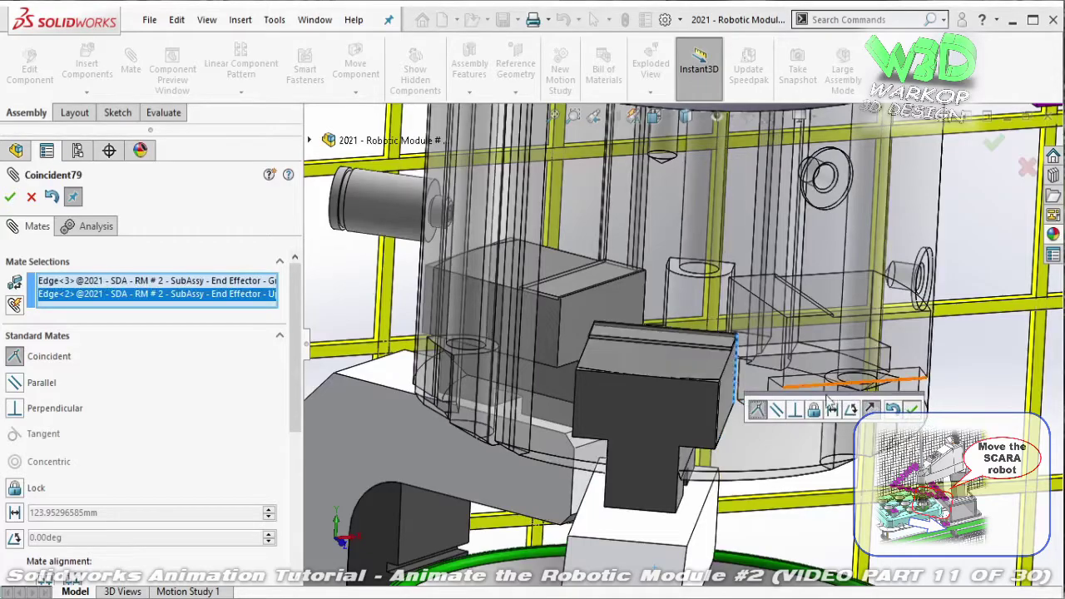
{"action": "left_click", "coordinate": [787, 381]}
{"action": "scroll", "coordinate": [905, 358], "scroll_direction": "up", "scroll_amount": 2}
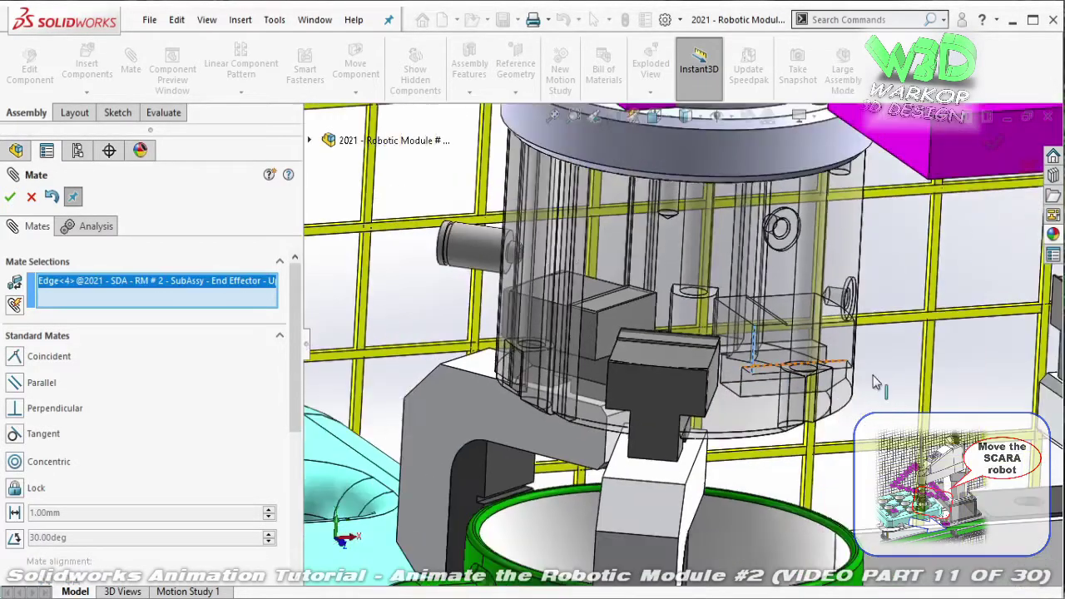
{"action": "scroll", "coordinate": [906, 358], "scroll_direction": "up", "scroll_amount": 2}
{"action": "left_click", "coordinate": [964, 318]}
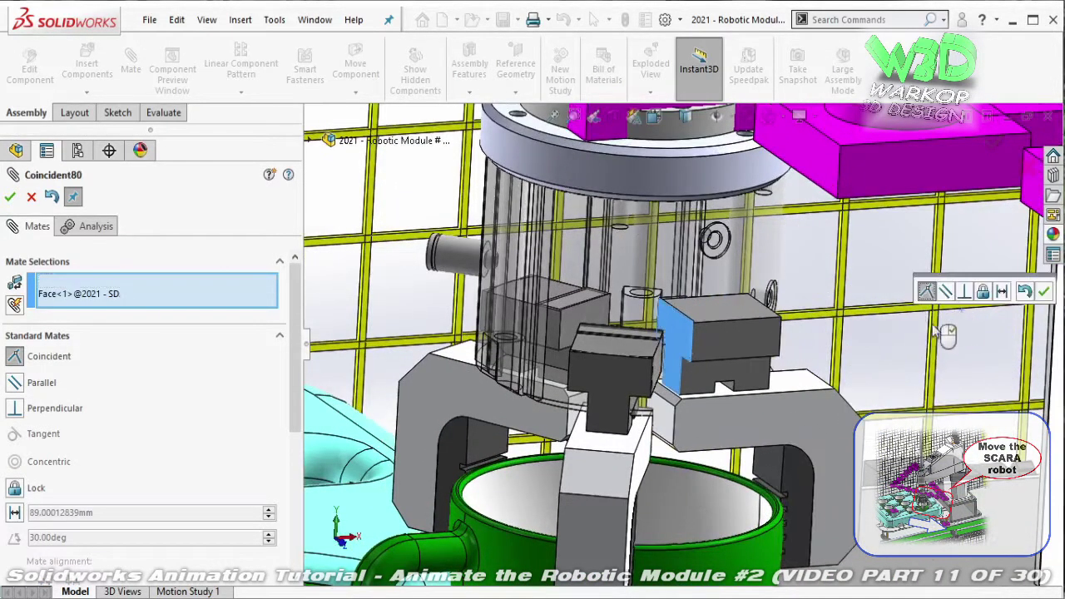
{"action": "left_click", "coordinate": [1044, 292]}
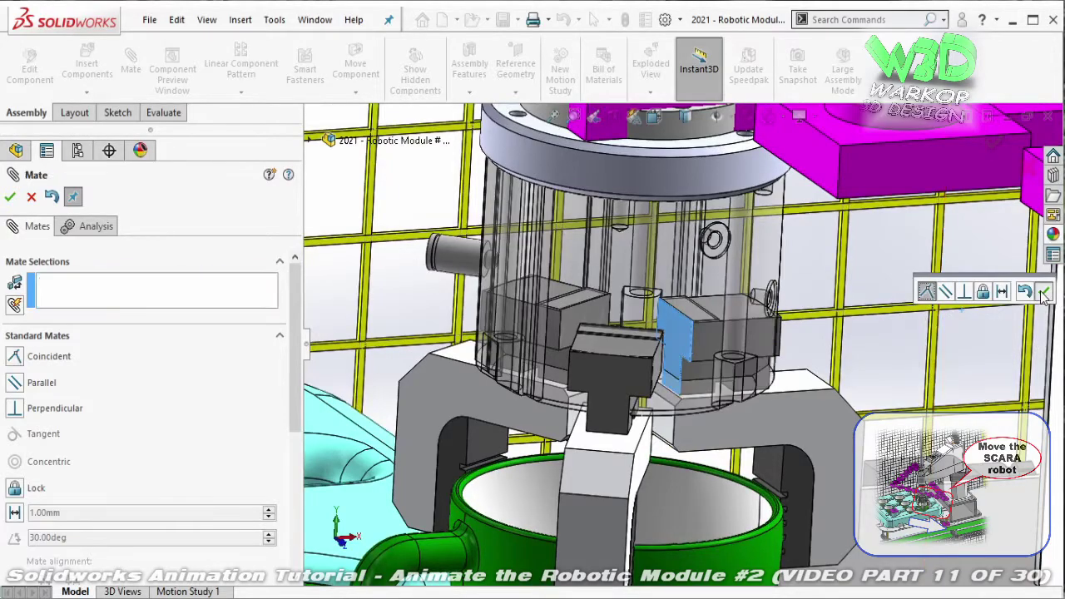
- Finish mating and drag both gripper fingers to confirm they are fully fixed
{"action": "key", "text": "Return"}
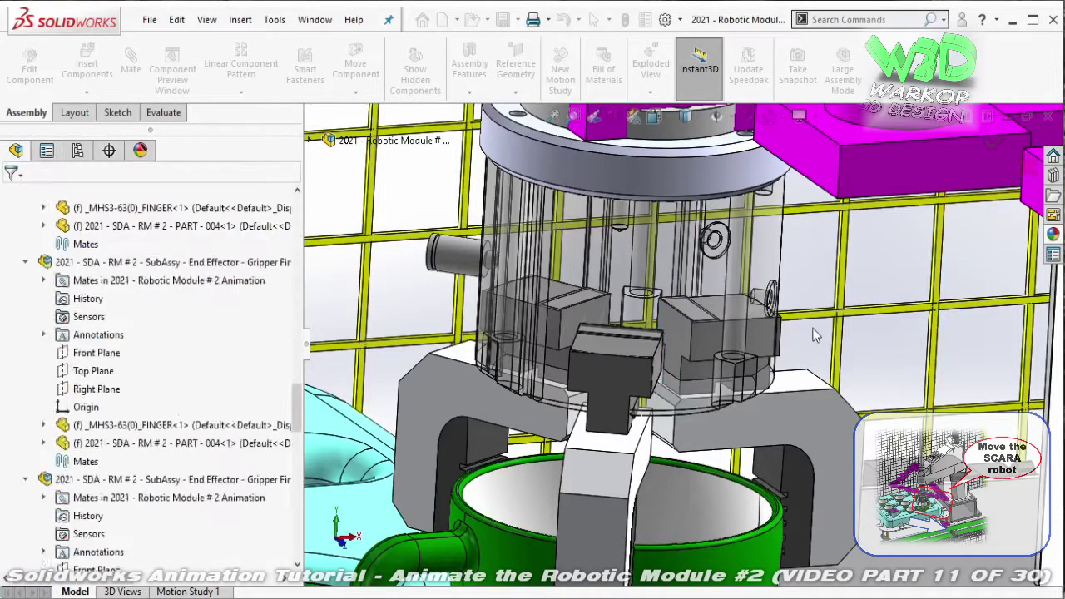
{"action": "scroll", "coordinate": [724, 283], "scroll_direction": "up", "scroll_amount": 2}
{"action": "scroll", "coordinate": [736, 379], "scroll_direction": "up", "scroll_amount": 2}
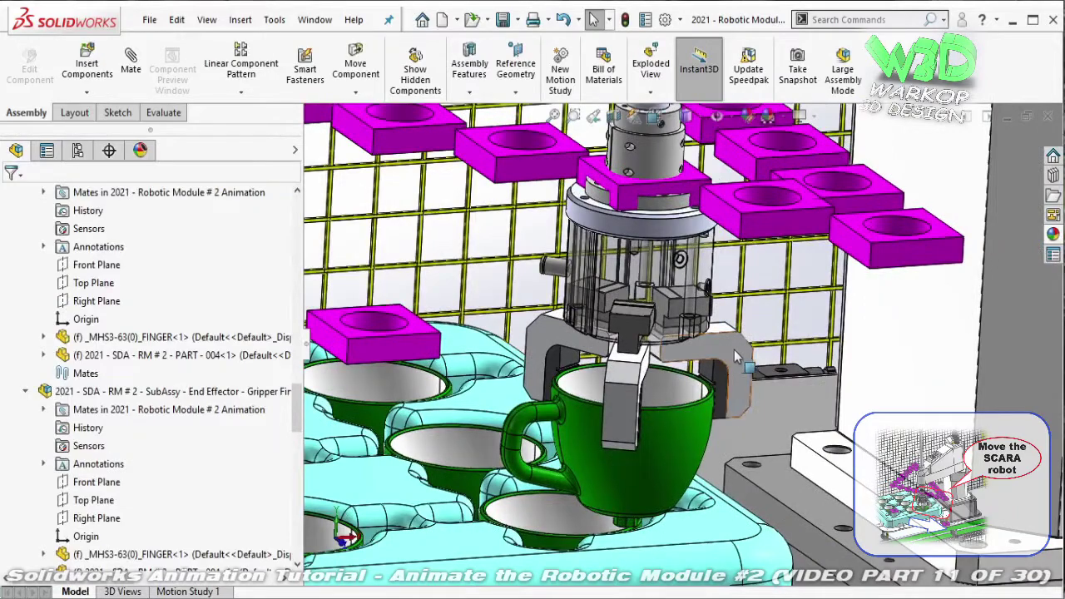
{"action": "left_click_drag", "start_coordinate": [736, 356], "coordinate": [754, 368]}
{"action": "mouse_move", "coordinate": [553, 345]}
{"action": "left_mouse_down"}
{"action": "mouse_move", "coordinate": [690, 468]}
{"action": "mouse_move", "coordinate": [666, 491]}
{"action": "left_mouse_up"}
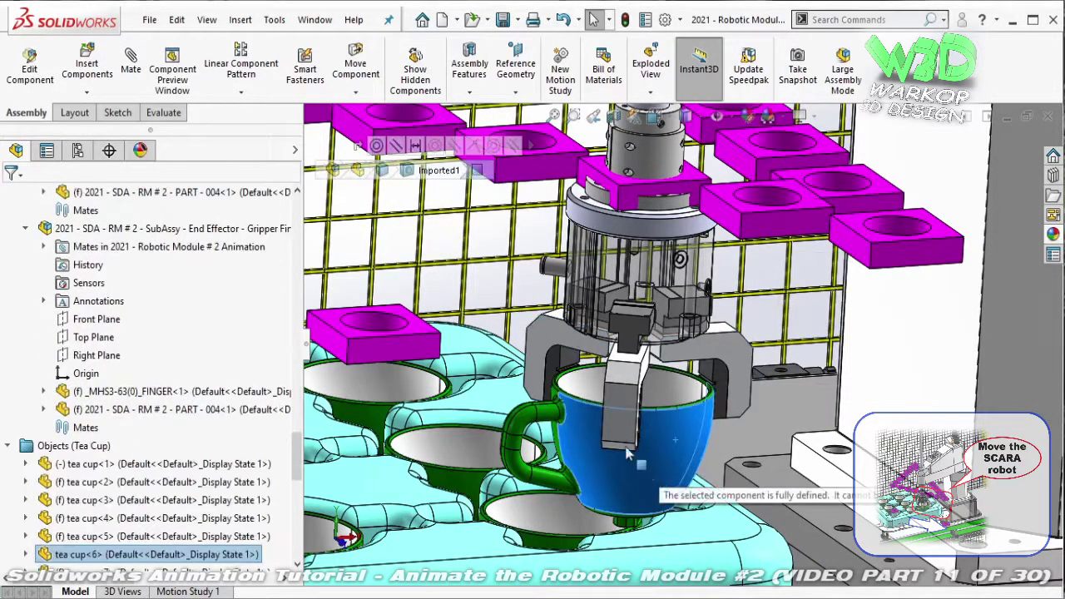
{"action": "left_click_drag", "start_coordinate": [621, 432], "coordinate": [414, 415]}
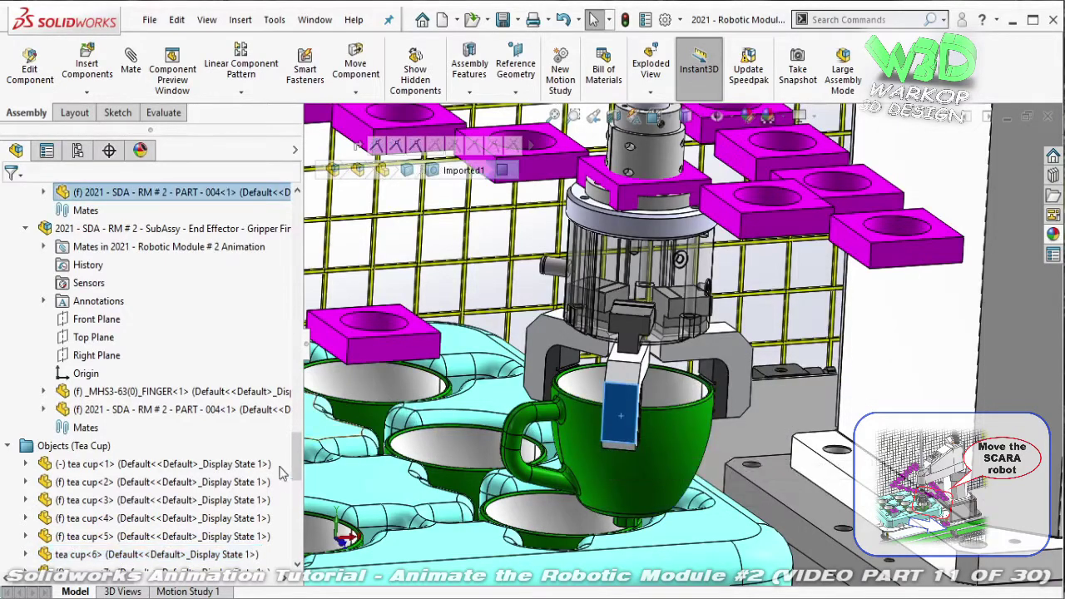
{"action": "left_click_drag", "start_coordinate": [296, 458], "coordinate": [309, 536]}
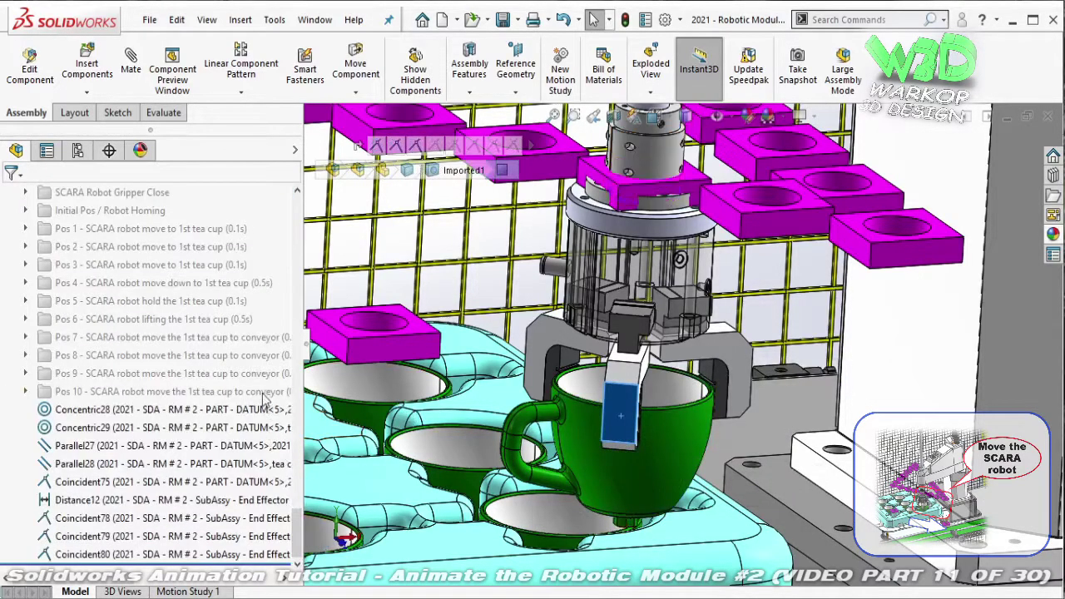
- Copy the name of the Pos 10 mate folder
{"action": "left_click", "coordinate": [216, 393]}
{"action": "left_click", "coordinate": [215, 395]}
{"action": "right_click", "coordinate": [213, 395]}
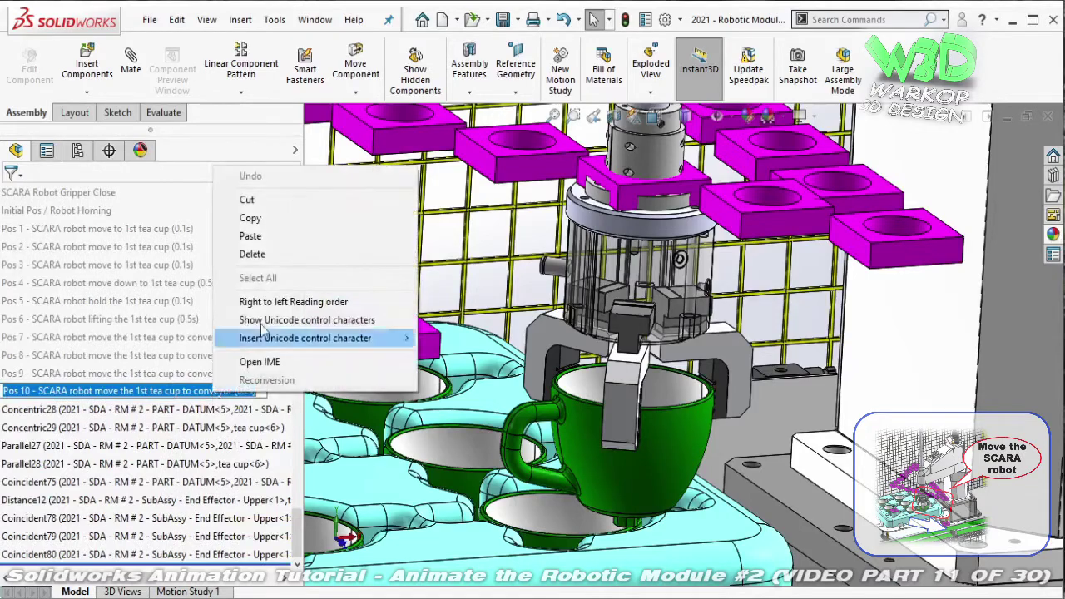
{"action": "left_click", "coordinate": [249, 218]}
- Move Concentric28 through Coincident80 into a new folder with the pasted name changed to Pos 11
{"action": "left_click", "coordinate": [212, 411]}
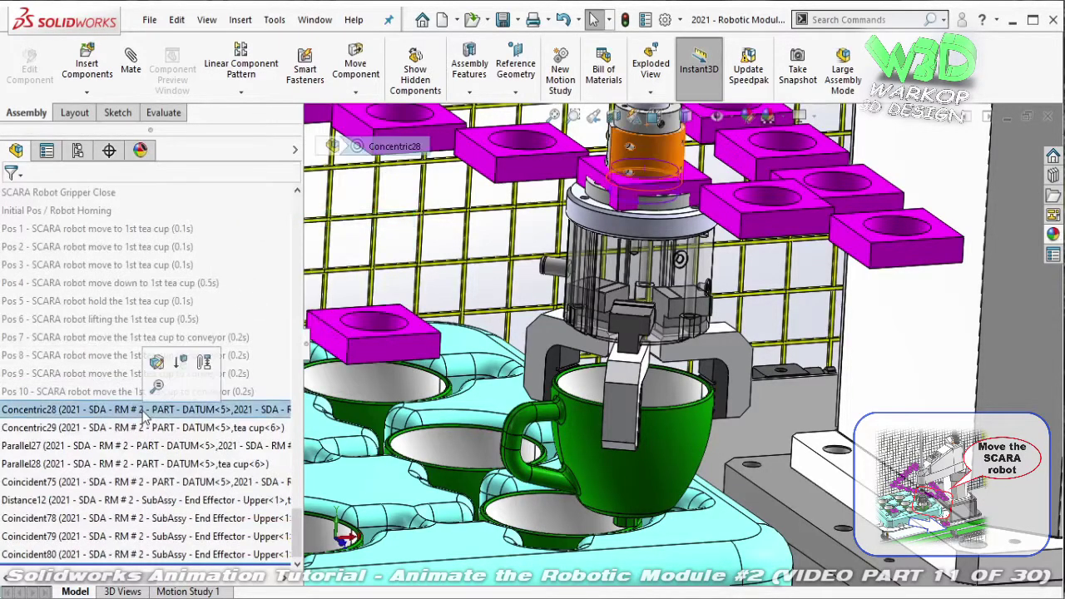
{"action": "left_click", "coordinate": [138, 556], "text": "shift"}
{"action": "right_click", "coordinate": [138, 556]}
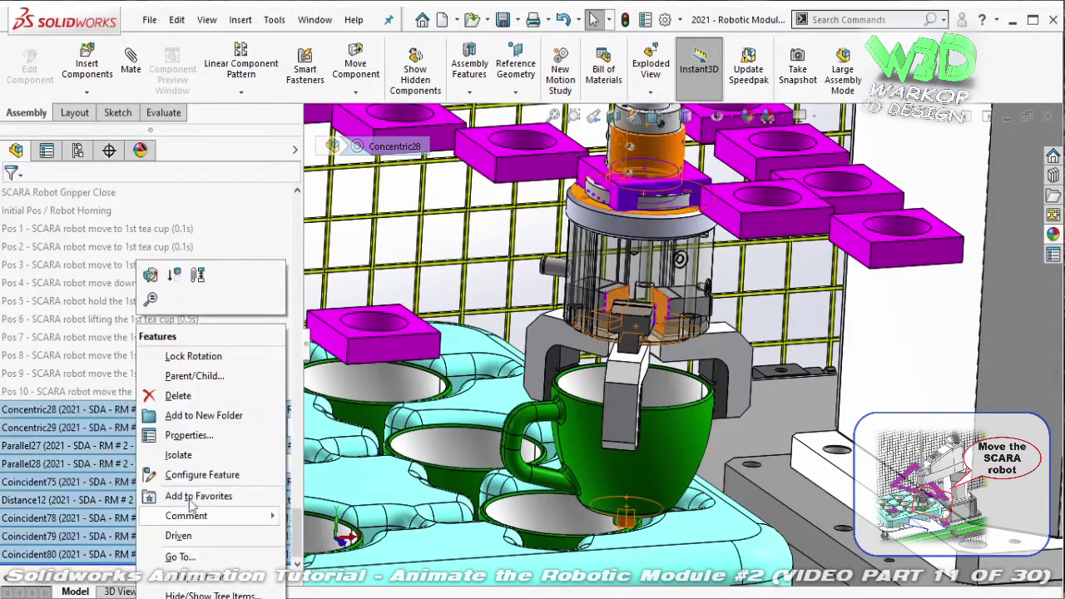
{"action": "left_click", "coordinate": [210, 416]}
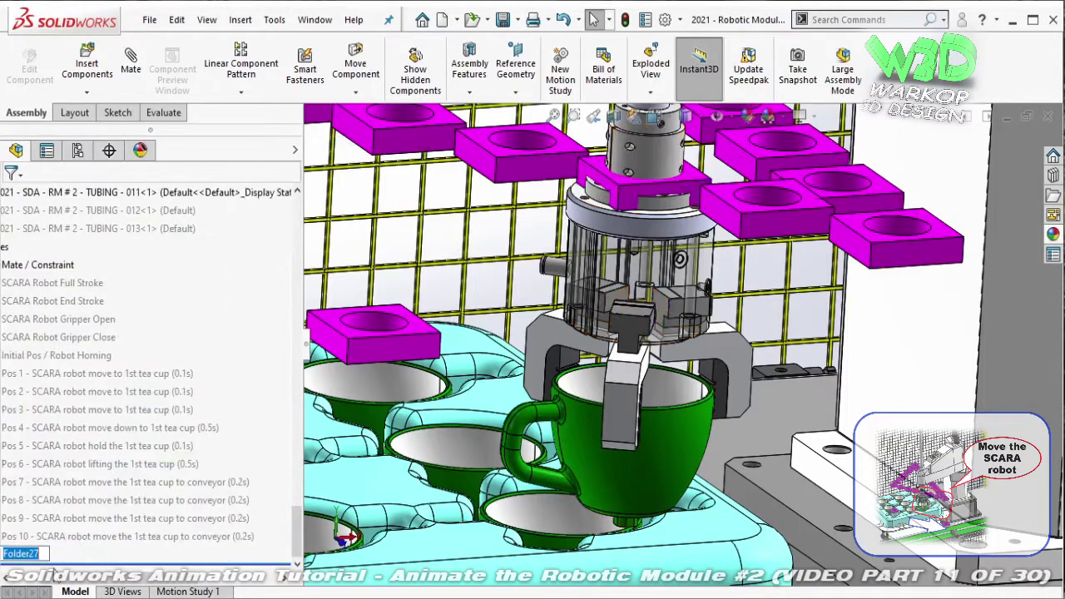
{"action": "right_click", "coordinate": [32, 556]}
{"action": "left_click", "coordinate": [92, 402]}
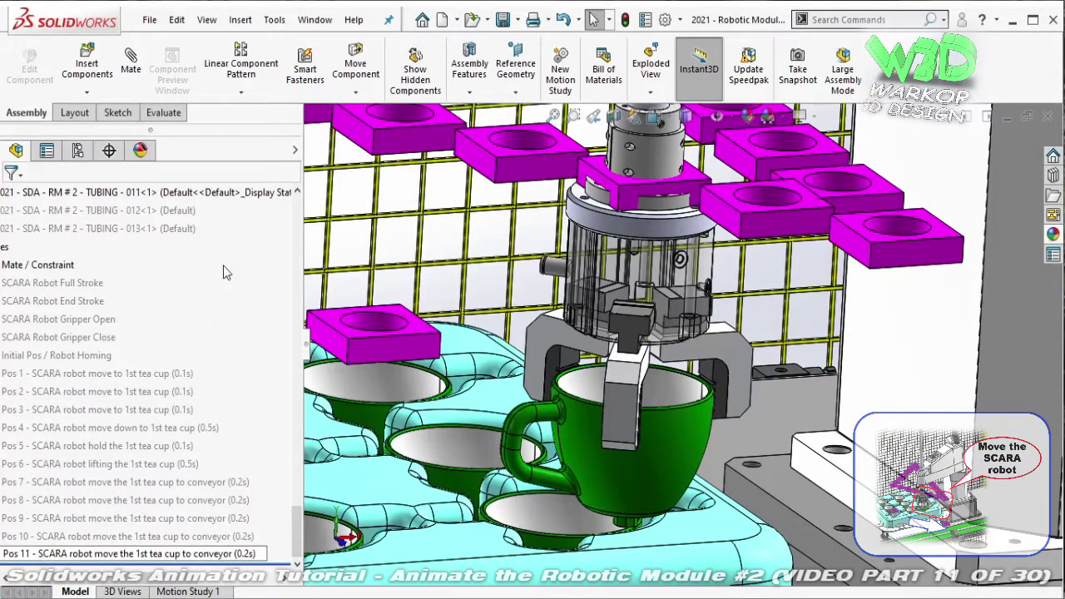
{"action": "key", "text": "Return"}
{"action": "left_click", "coordinate": [208, 556]}
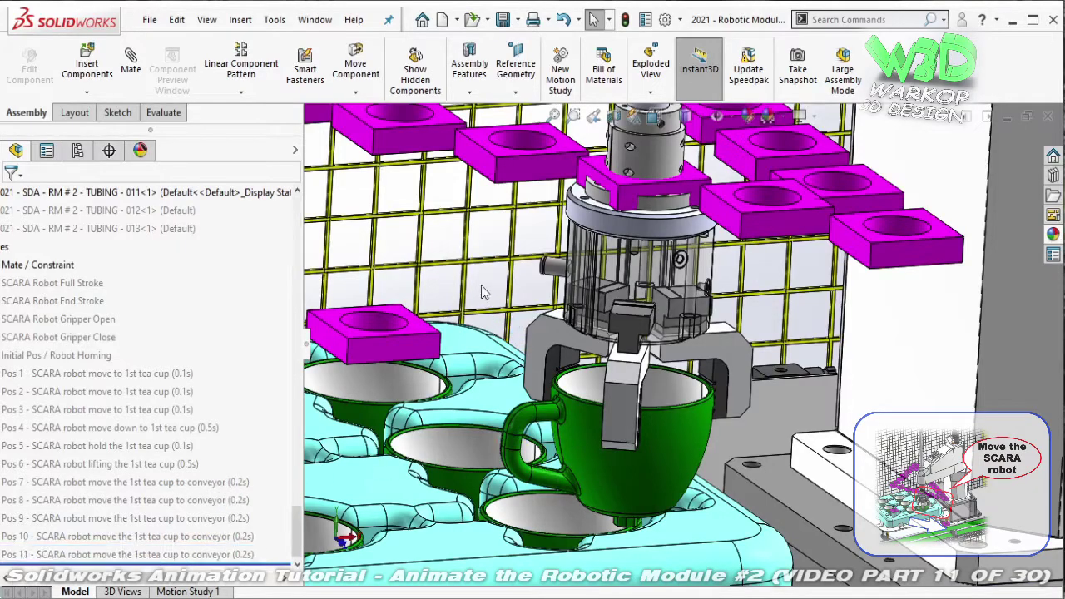
- Make the gripper shaft and tea cup concentric with the magenta cup holder
{"action": "left_click", "coordinate": [767, 202]}
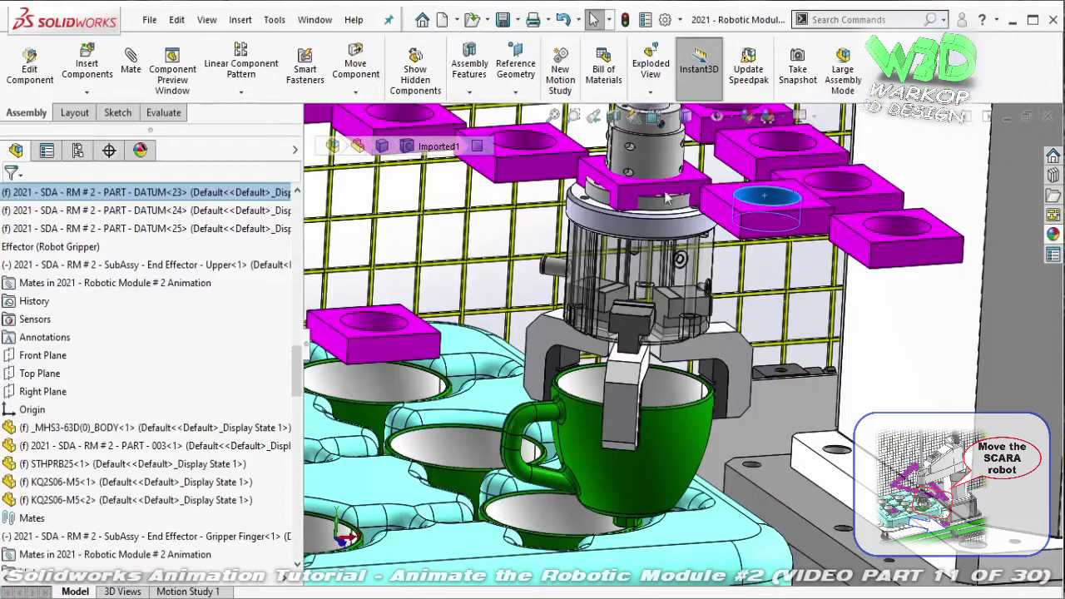
{"action": "key", "text": "m"}
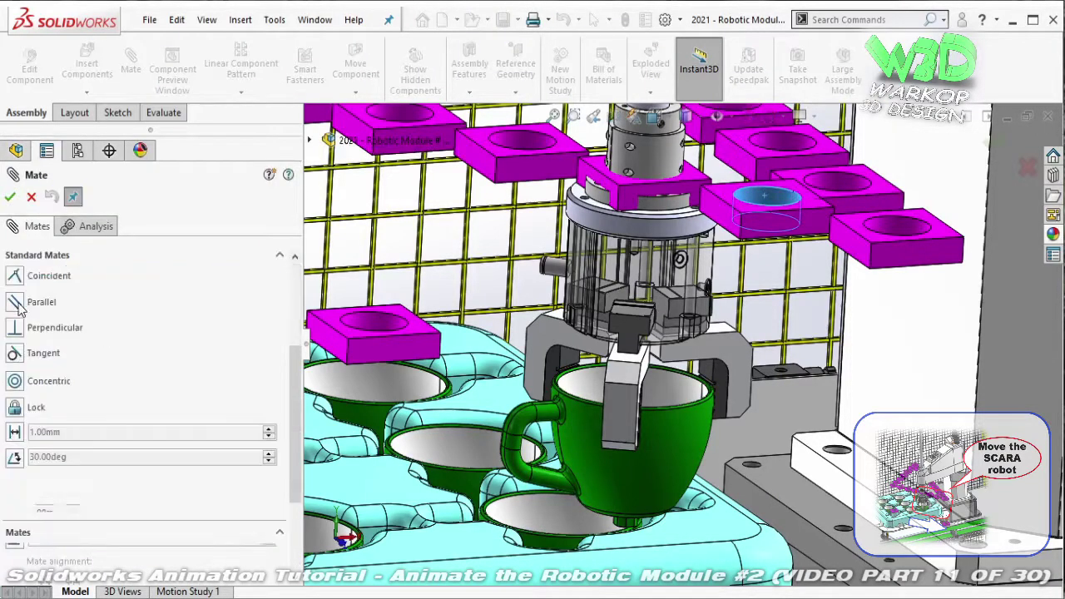
{"action": "middle_click_drag", "start_coordinate": [749, 150], "coordinate": [712, 239]}
{"action": "left_click", "coordinate": [666, 333]}
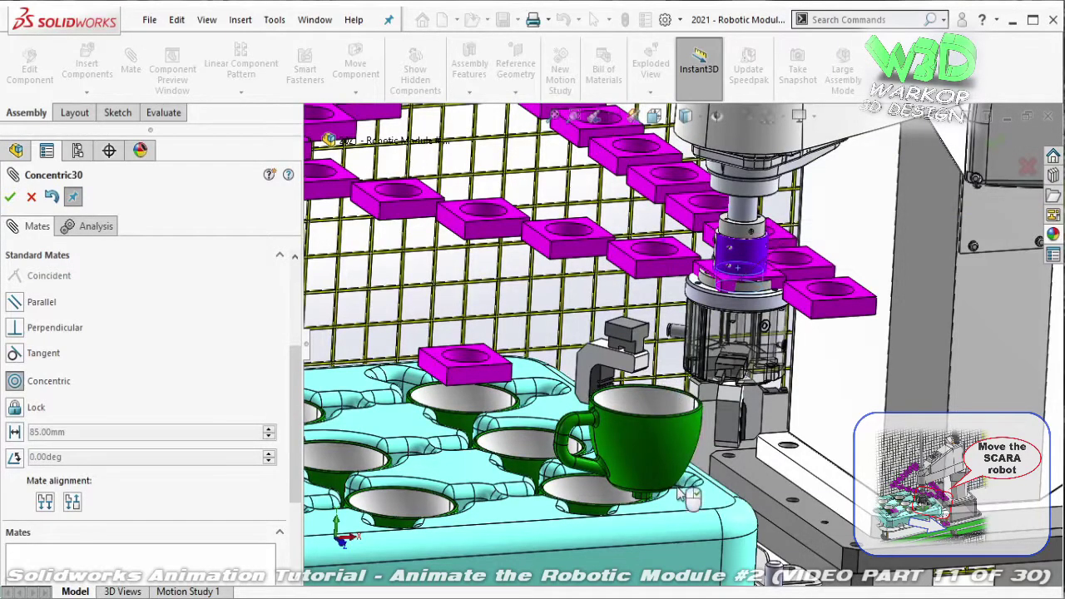
{"action": "scroll", "coordinate": [657, 486], "scroll_direction": "down", "scroll_amount": 5}
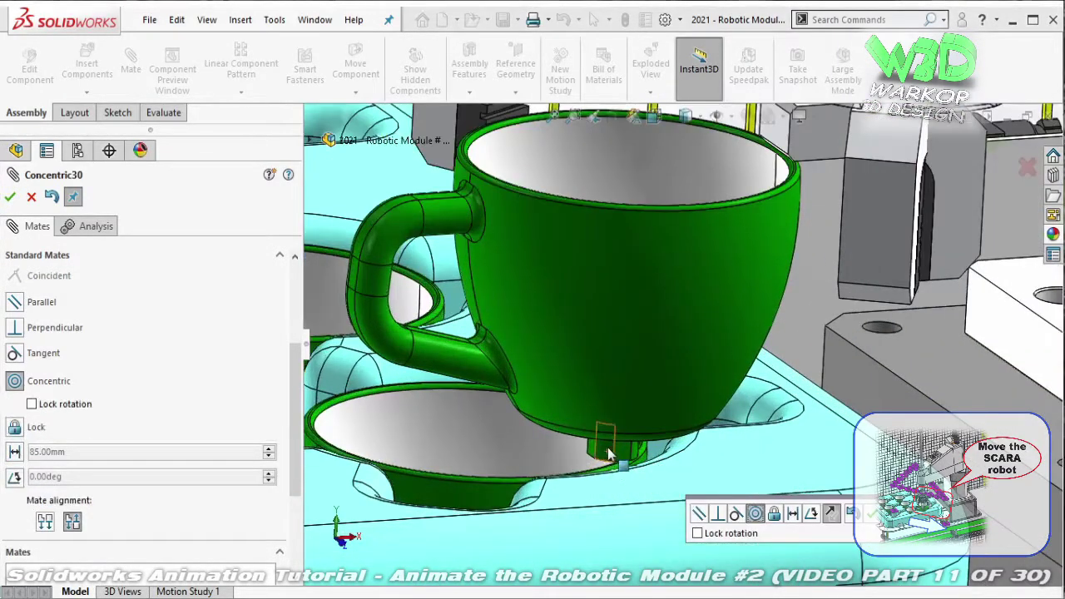
{"action": "left_click", "coordinate": [610, 453]}
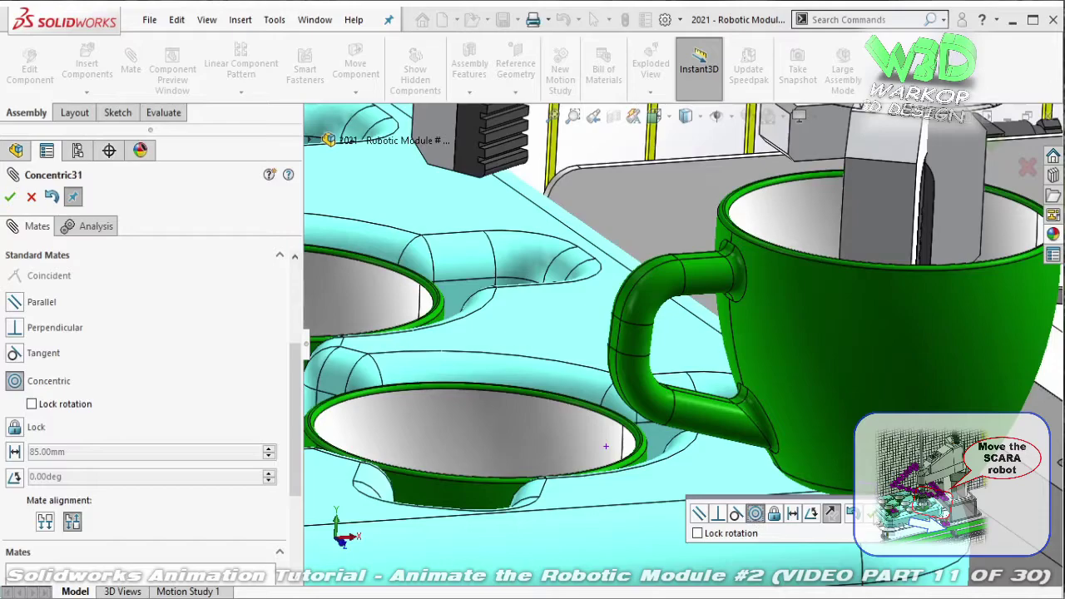
{"action": "key", "text": "Return"}
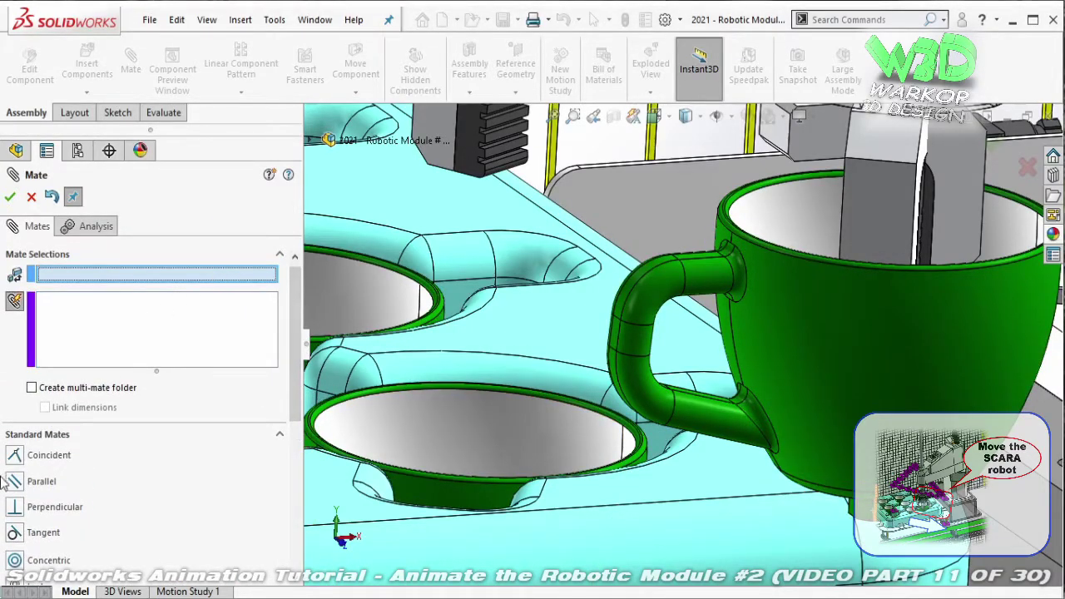
- Make the End Effector Upper face parallel to the DATUM-23 face
{"action": "scroll", "coordinate": [716, 205], "scroll_direction": "up", "scroll_amount": 5}
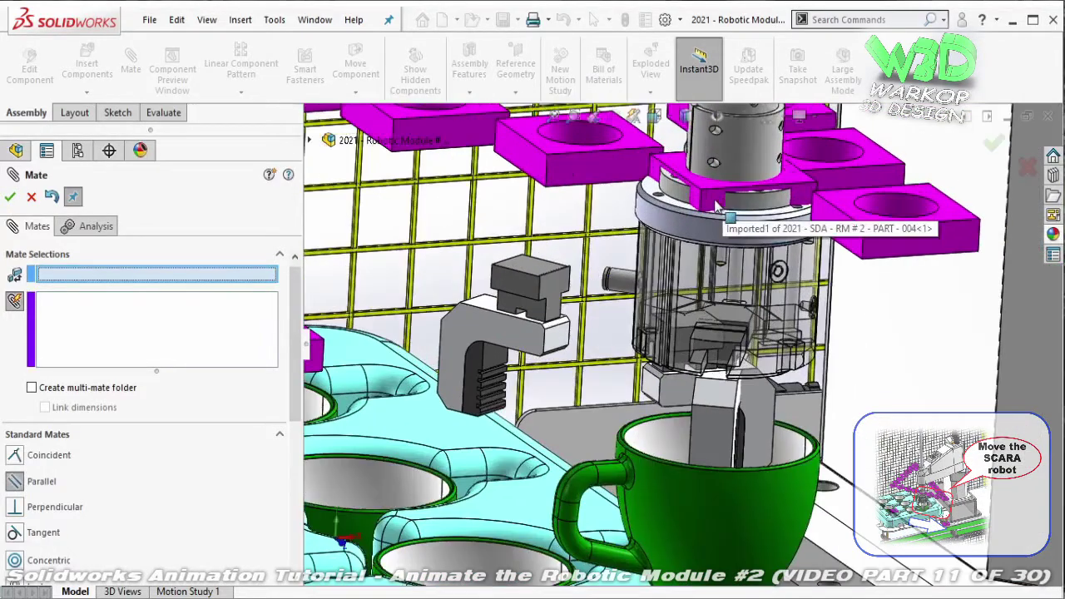
{"action": "left_click", "coordinate": [715, 206]}
{"action": "scroll", "coordinate": [695, 215], "scroll_direction": "down", "scroll_amount": 5}
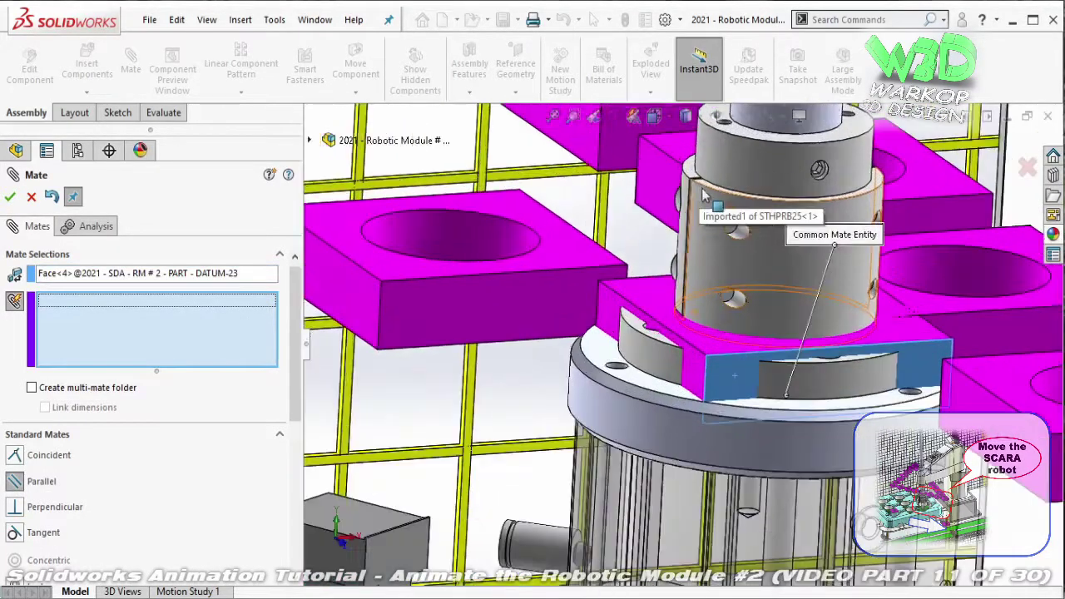
{"action": "scroll", "coordinate": [691, 218], "scroll_direction": "down", "scroll_amount": 3}
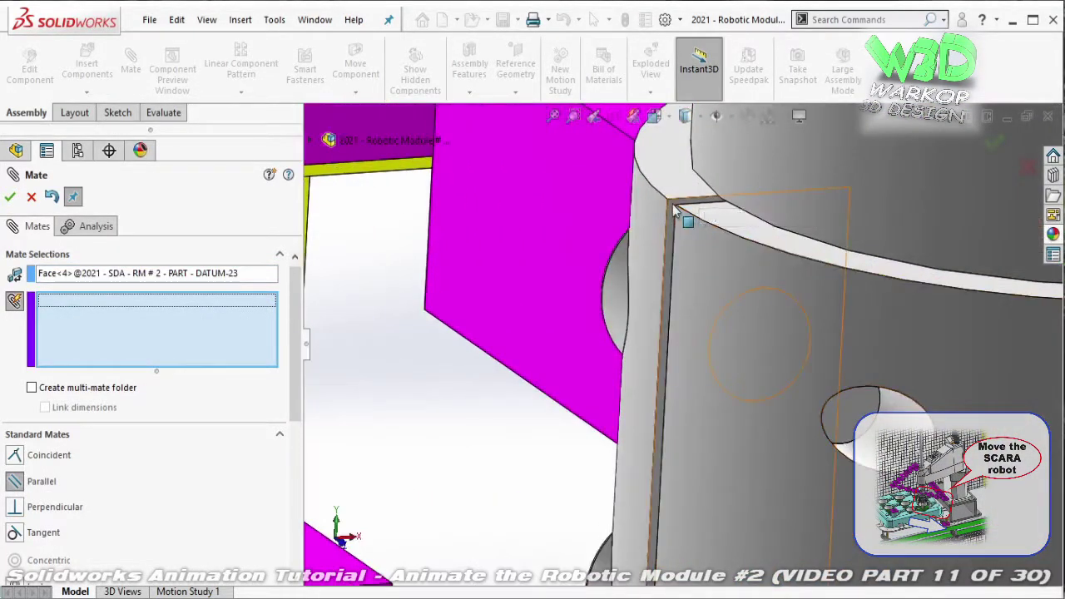
{"action": "left_click", "coordinate": [735, 287]}
{"action": "left_click", "coordinate": [749, 335]}
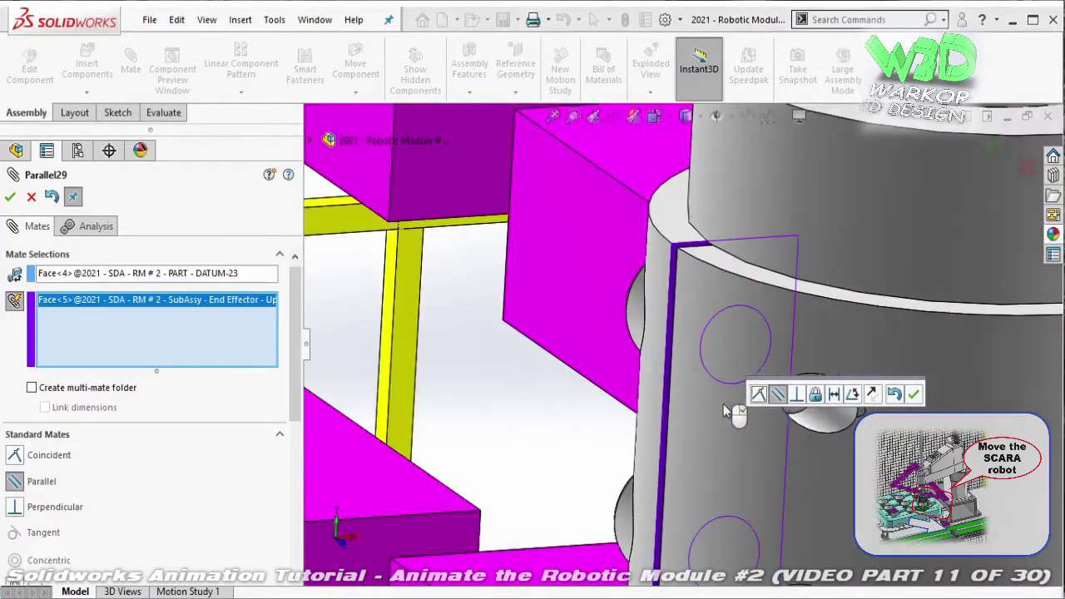
{"action": "scroll", "coordinate": [732, 416], "scroll_direction": "up", "scroll_amount": 5}
{"action": "mouse_move", "coordinate": [722, 498]}
{"action": "middle_mouse_down"}
{"action": "mouse_move", "coordinate": [672, 473]}
{"action": "mouse_move", "coordinate": [685, 510]}
{"action": "middle_mouse_up"}
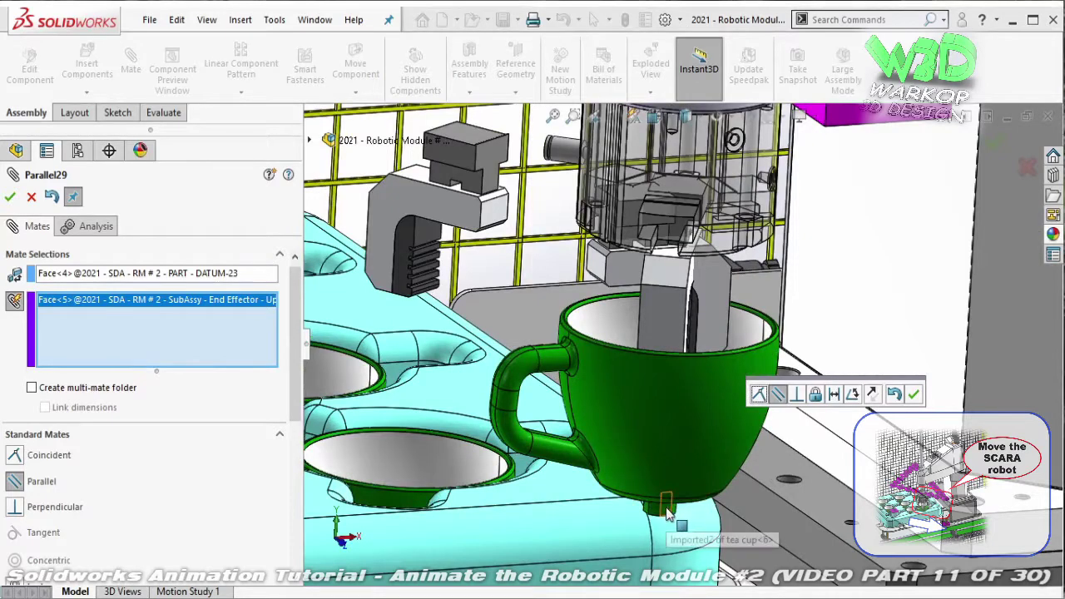
{"action": "left_click", "coordinate": [915, 396]}
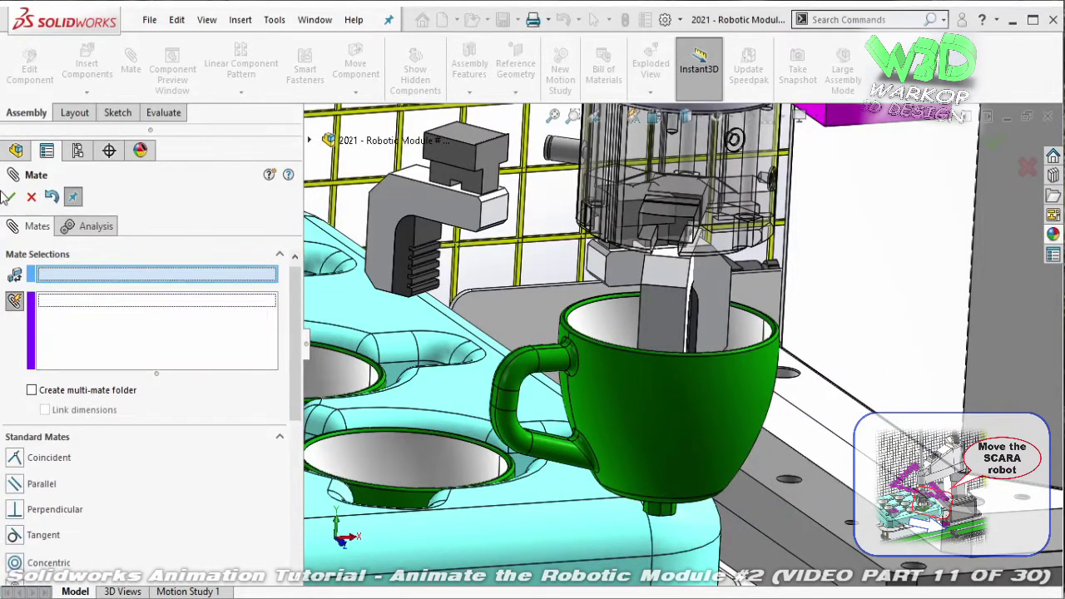
{"action": "key", "text": "Return"}
- Lower the gripper into the cup and mate its top ring face coincident to the DATUM-23 edge
{"action": "middle_click_drag", "start_coordinate": [731, 256], "coordinate": [732, 286]}
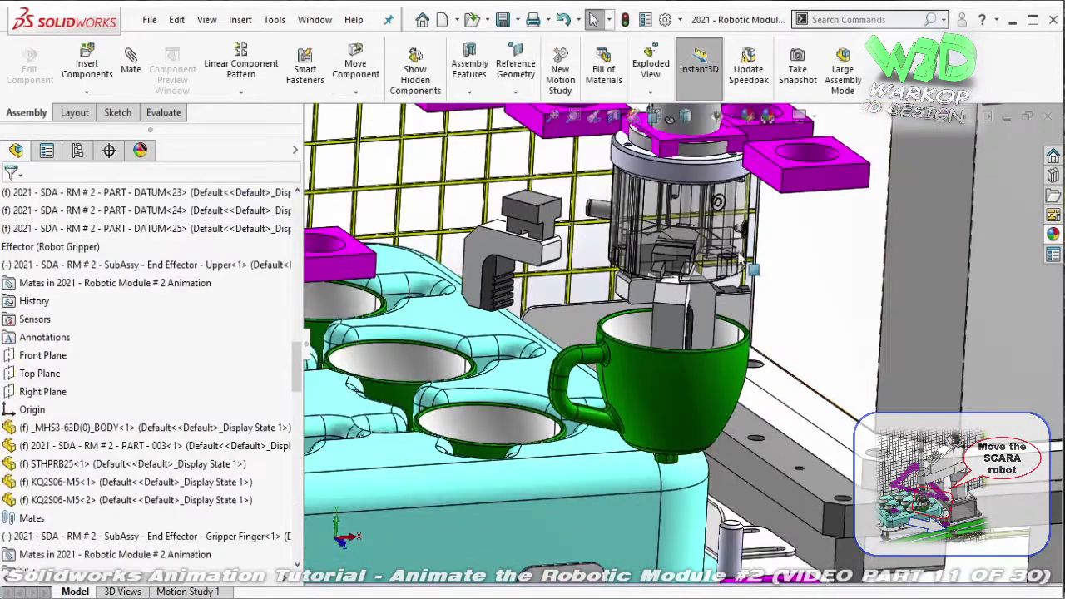
{"action": "left_click", "coordinate": [693, 333]}
{"action": "left_click_drag", "start_coordinate": [693, 333], "coordinate": [649, 363]}
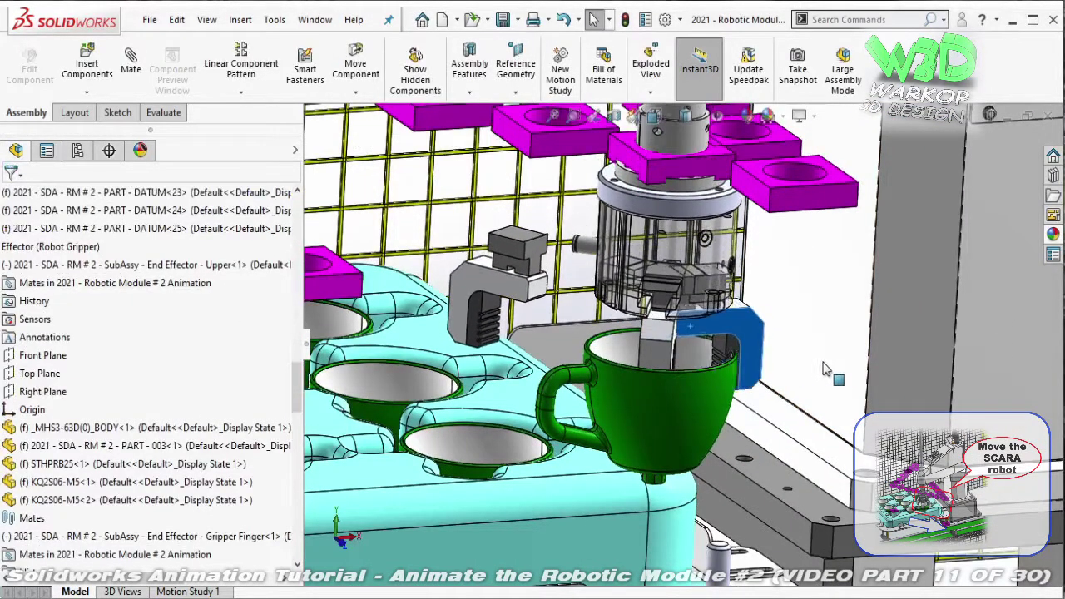
{"action": "left_click_drag", "start_coordinate": [607, 400], "coordinate": [689, 452]}
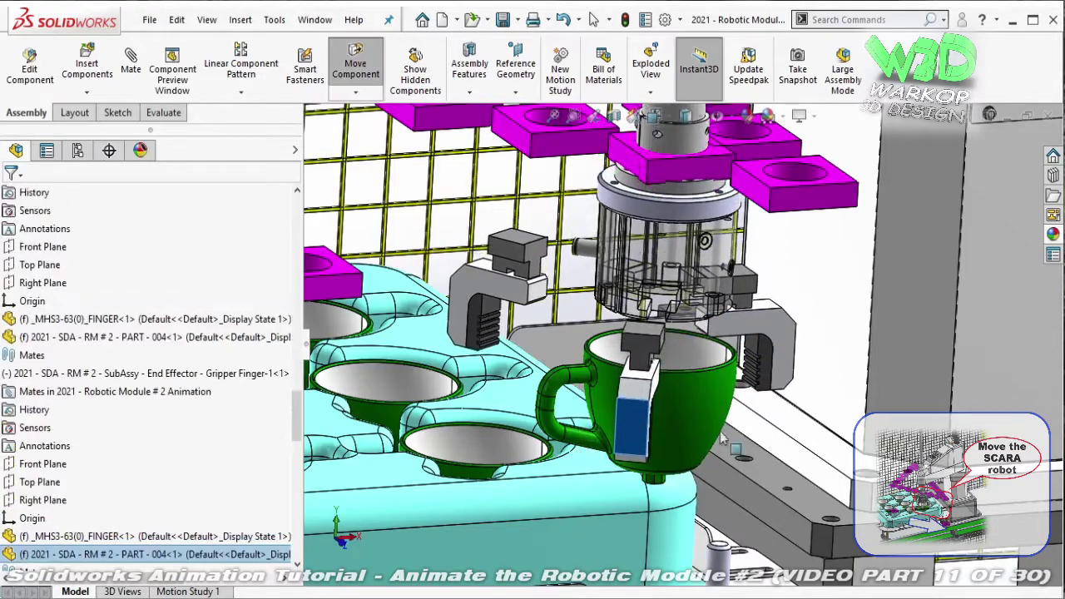
{"action": "scroll", "coordinate": [616, 222], "scroll_direction": "down", "scroll_amount": 3}
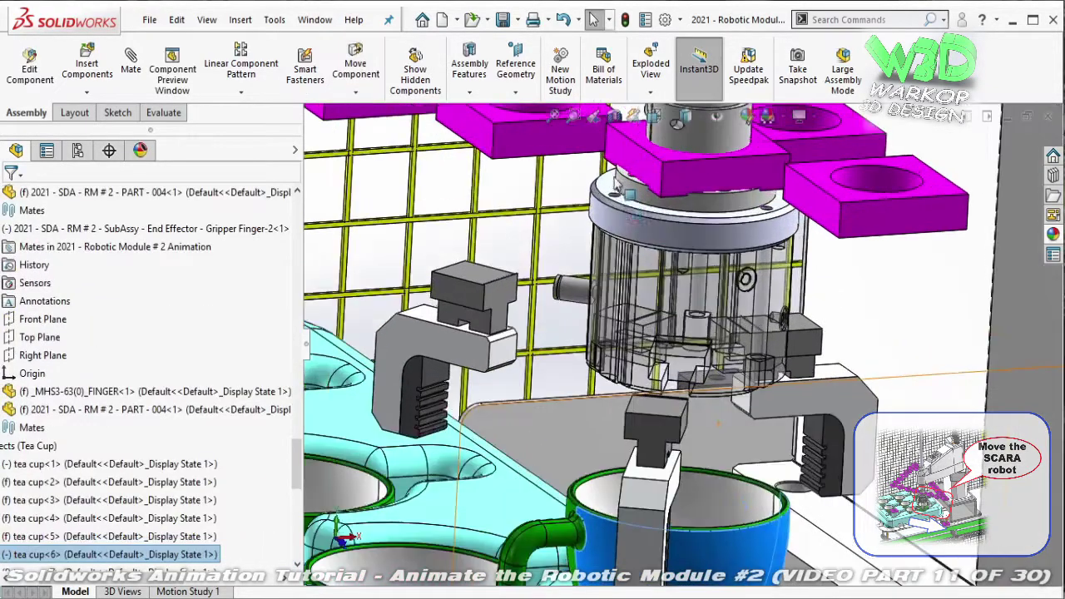
{"action": "scroll", "coordinate": [616, 221], "scroll_direction": "down", "scroll_amount": 3}
{"action": "left_click", "coordinate": [616, 221]}
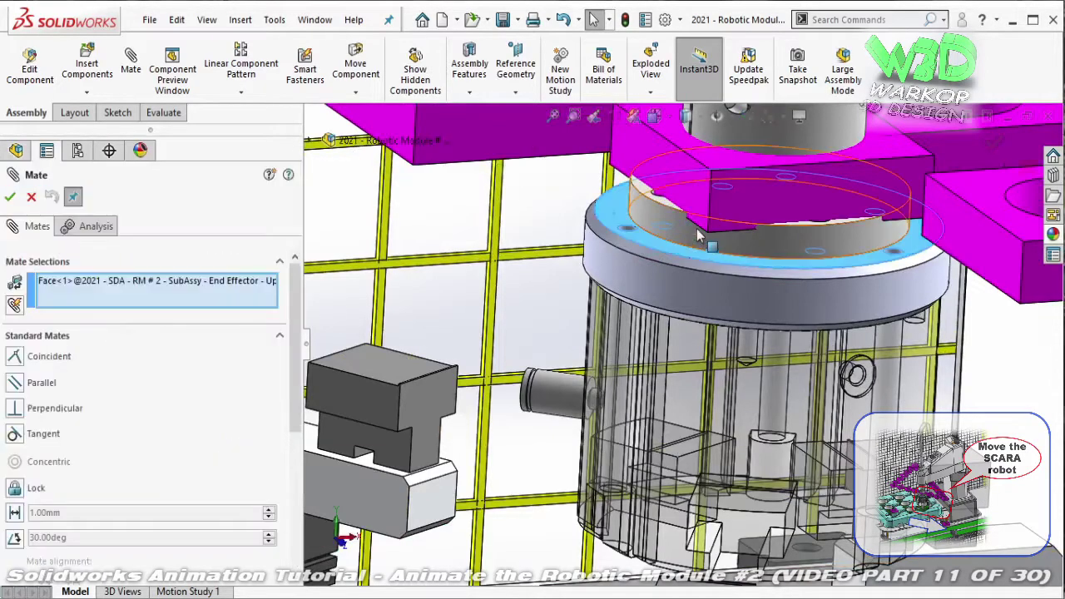
{"action": "left_click", "coordinate": [732, 252]}
{"action": "left_click", "coordinate": [866, 226]}
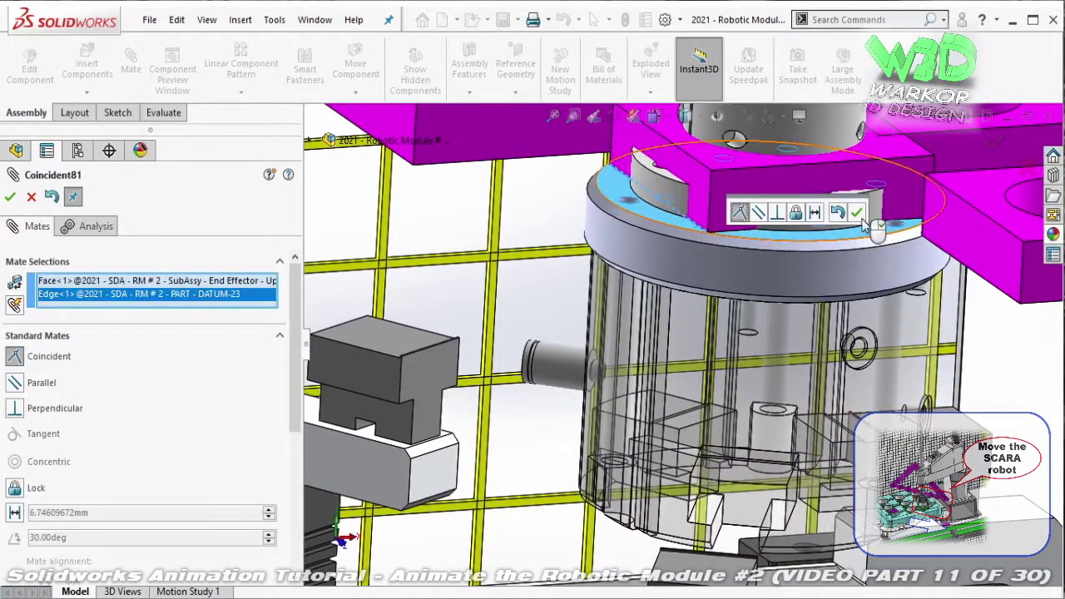
{"action": "left_click", "coordinate": [858, 213]}
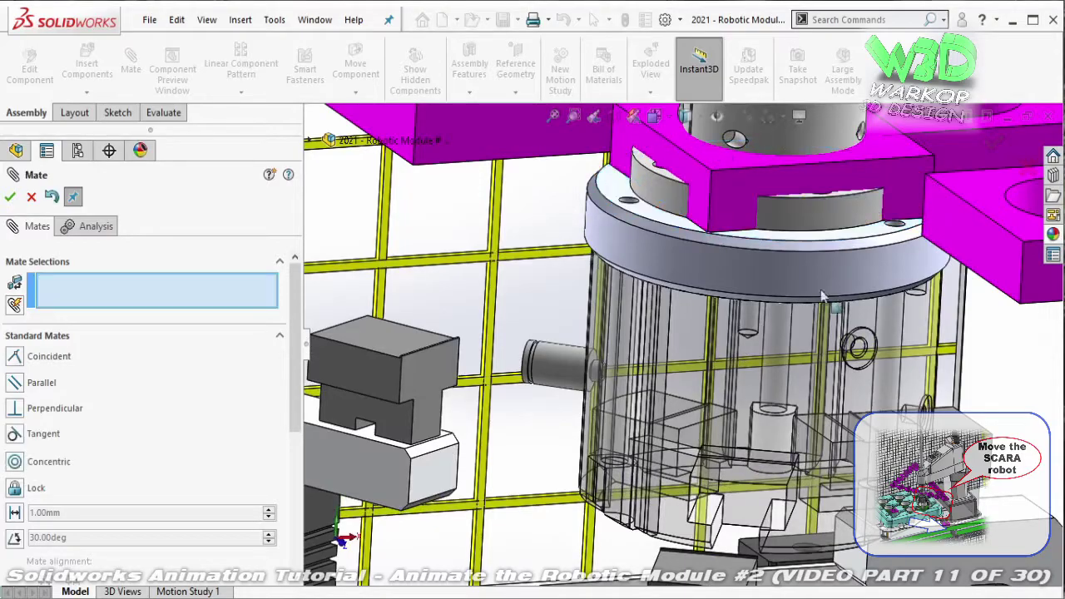
- Add a 105 mm distance mate from the gripper to the tea cup's bottom face
{"action": "scroll", "coordinate": [821, 290], "scroll_direction": "up", "scroll_amount": 3}
{"action": "scroll", "coordinate": [753, 433], "scroll_direction": "up", "scroll_amount": 3}
{"action": "scroll", "coordinate": [753, 431], "scroll_direction": "down", "scroll_amount": 3}
{"action": "scroll", "coordinate": [723, 476], "scroll_direction": "down", "scroll_amount": 2}
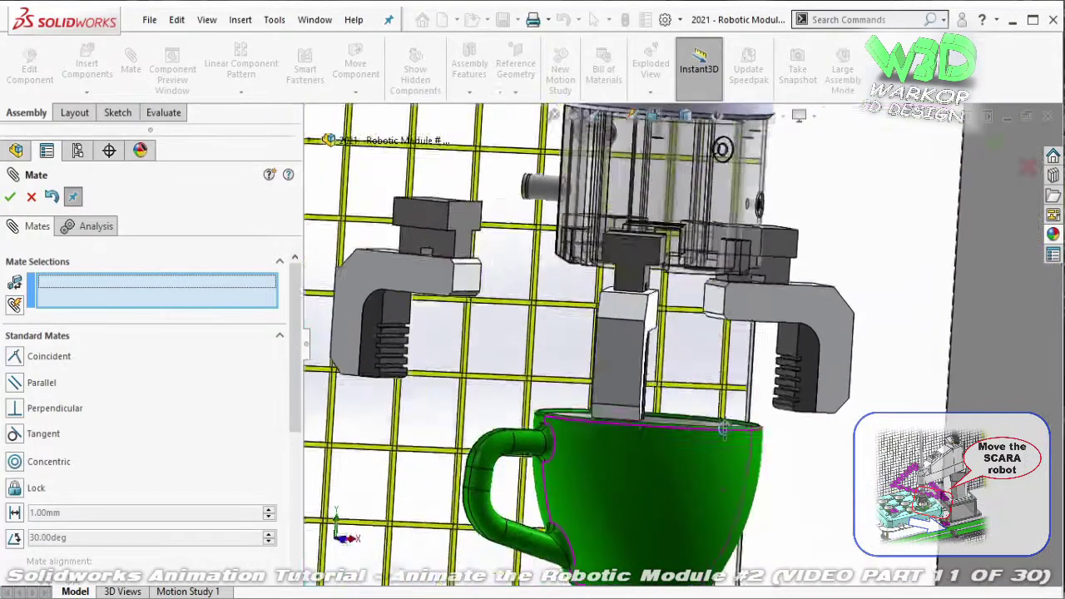
{"action": "mouse_move", "coordinate": [722, 477]}
{"action": "middle_mouse_down"}
{"action": "mouse_move", "coordinate": [687, 312]}
{"action": "mouse_move", "coordinate": [707, 455]}
{"action": "middle_mouse_up"}
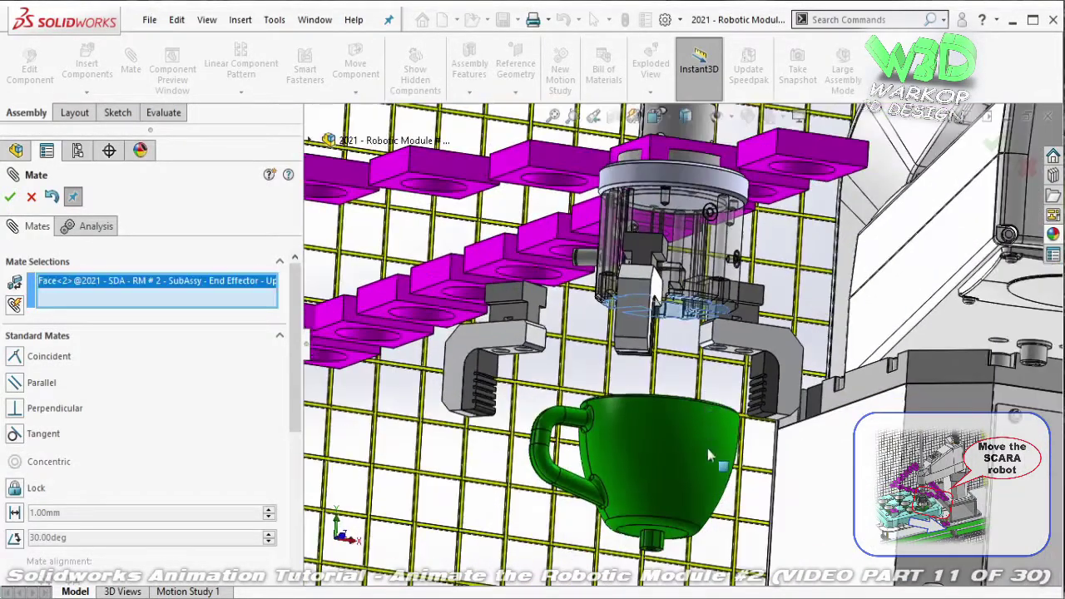
{"action": "left_click", "coordinate": [676, 542]}
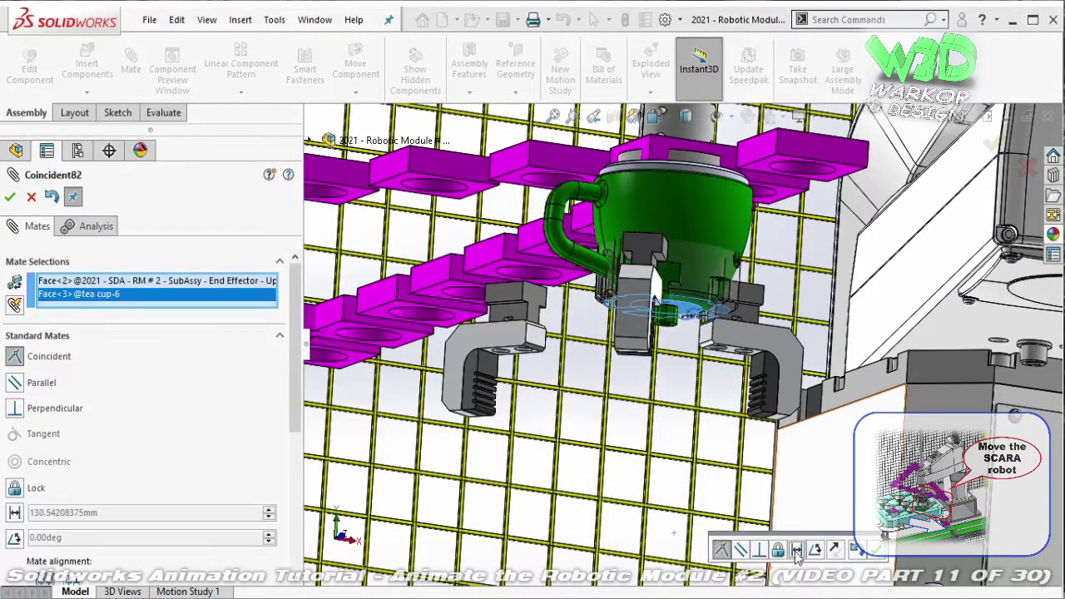
{"action": "left_click", "coordinate": [796, 551]}
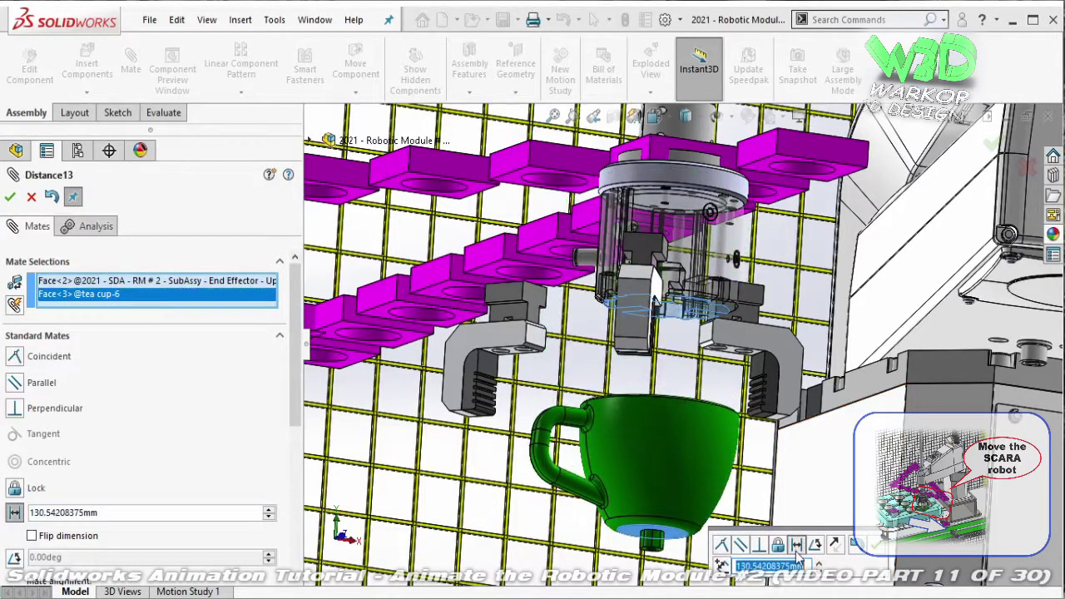
{"action": "type", "text": "105"}
{"action": "key", "text": "Return"}
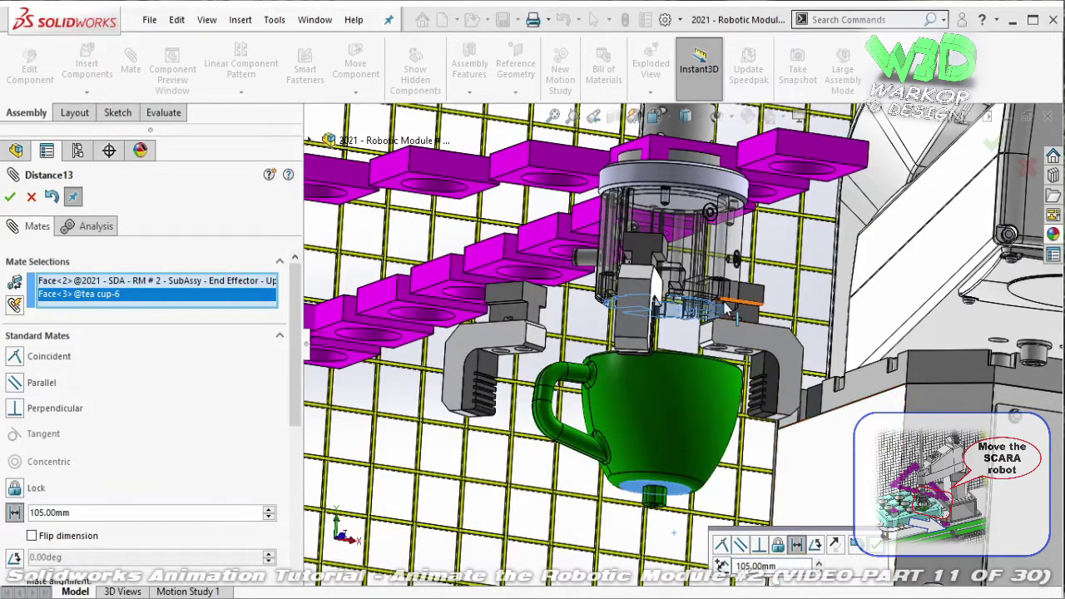
{"action": "left_click", "coordinate": [878, 550]}
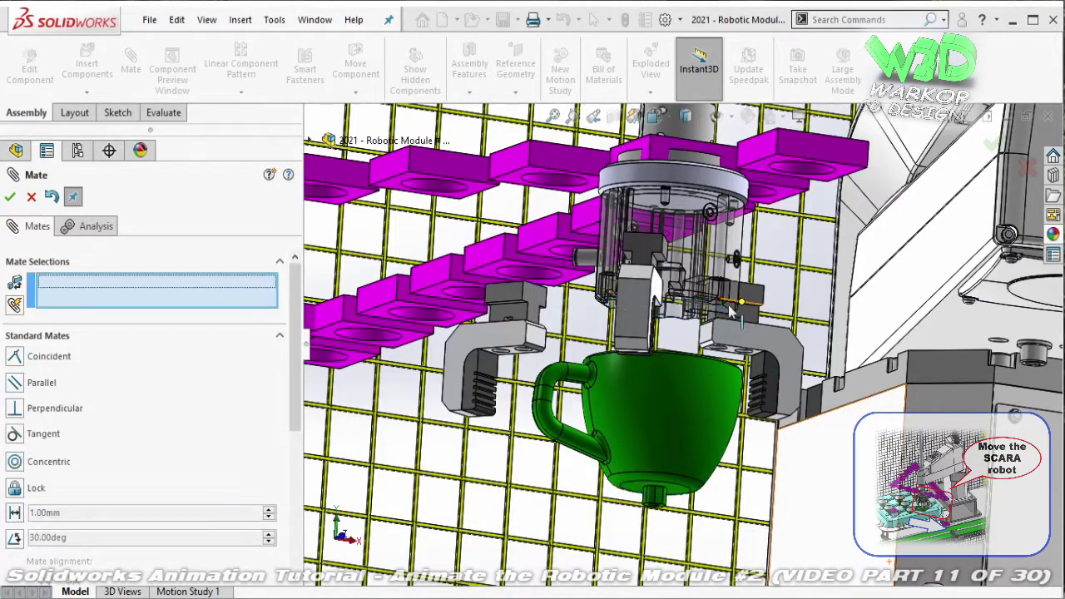
- Mate the first gripper finger face coincident to the End Effector housing edge
{"action": "middle_click_drag", "start_coordinate": [878, 549], "coordinate": [720, 400]}
{"action": "scroll", "coordinate": [720, 400], "scroll_direction": "down", "scroll_amount": 3}
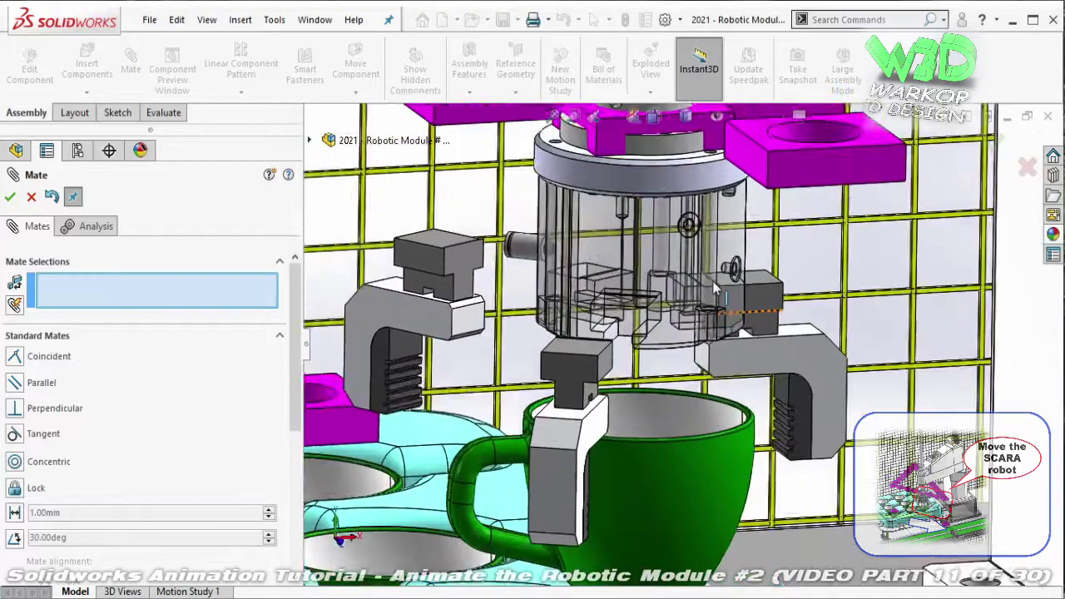
{"action": "scroll", "coordinate": [703, 305], "scroll_direction": "down", "scroll_amount": 3}
{"action": "scroll", "coordinate": [685, 323], "scroll_direction": "down", "scroll_amount": 3}
{"action": "left_click", "coordinate": [685, 323]}
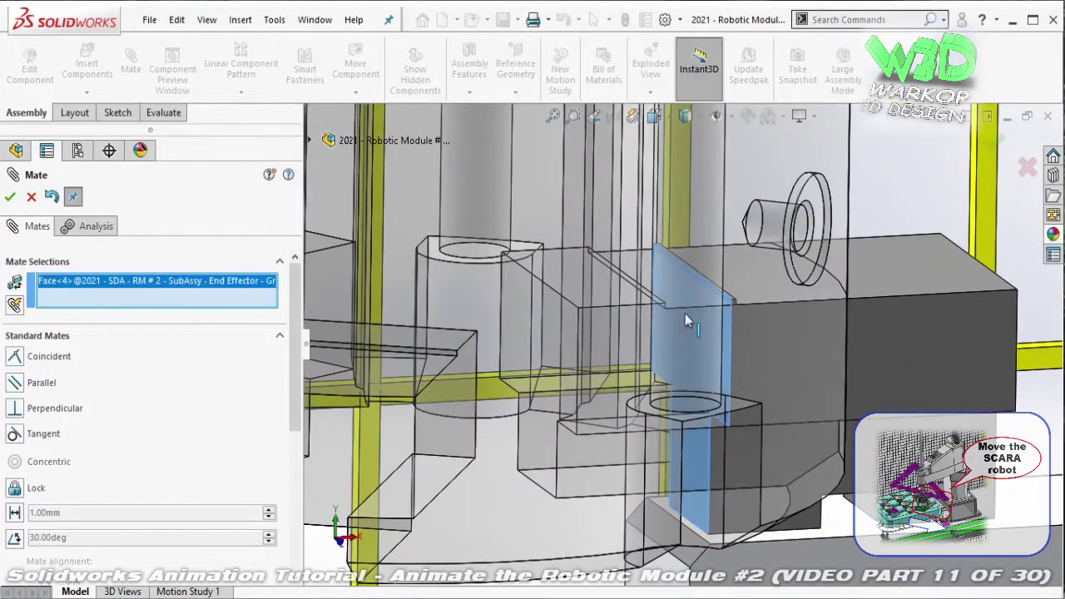
{"action": "left_click", "coordinate": [504, 323]}
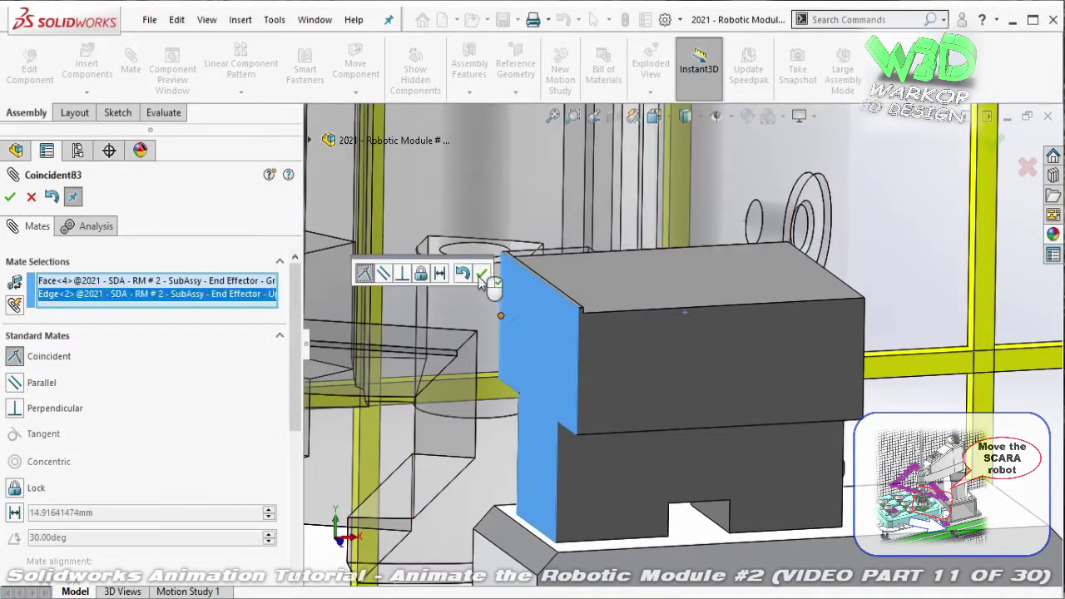
{"action": "left_click", "coordinate": [482, 277]}
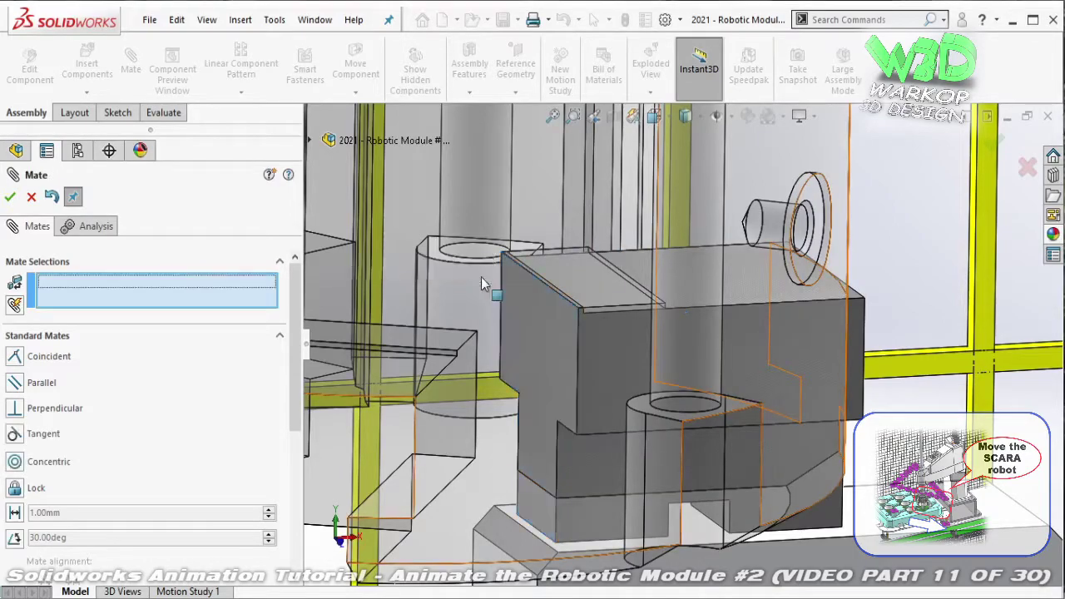
- Add coincident mates for the second finger face and the third finger edge against the housing
{"action": "middle_click_drag", "start_coordinate": [481, 277], "coordinate": [426, 313]}
{"action": "scroll", "coordinate": [426, 313], "scroll_direction": "up", "scroll_amount": 3}
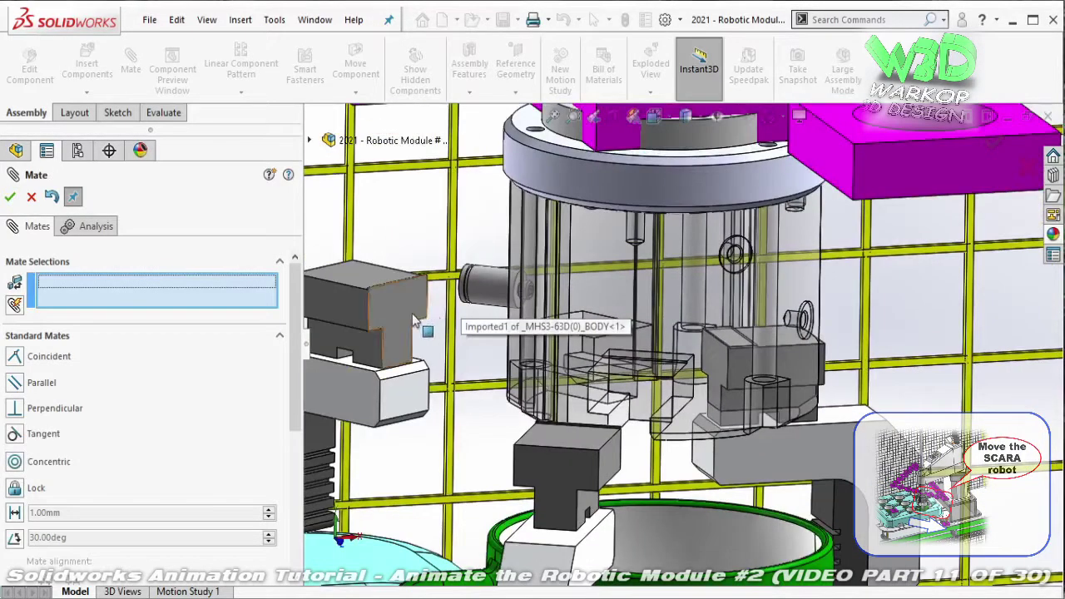
{"action": "left_click", "coordinate": [414, 321]}
{"action": "scroll", "coordinate": [583, 343], "scroll_direction": "down", "scroll_amount": 3}
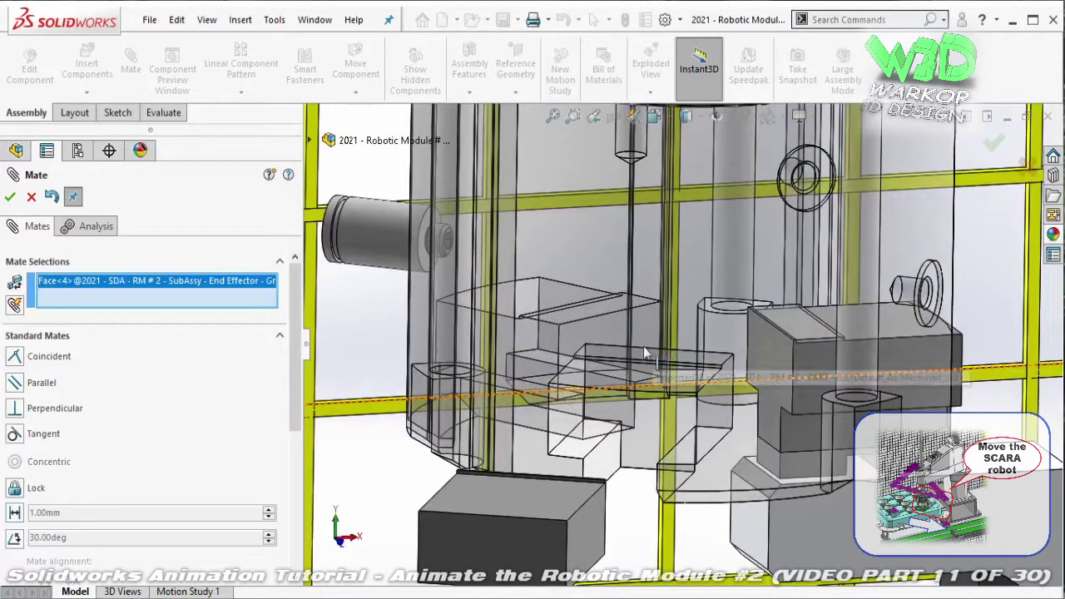
{"action": "left_click", "coordinate": [559, 341]}
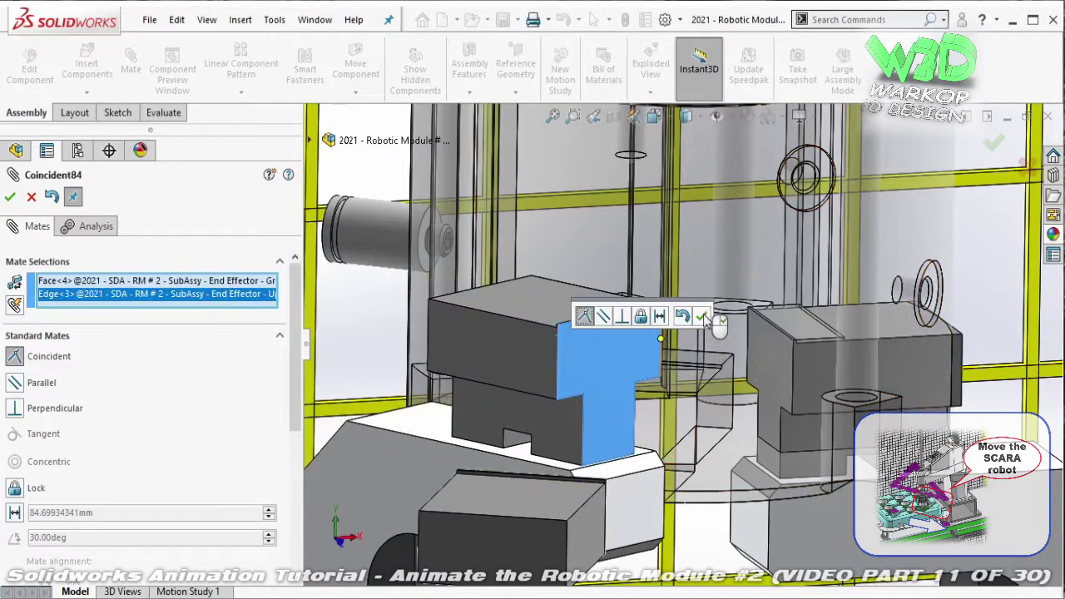
{"action": "left_click", "coordinate": [703, 317]}
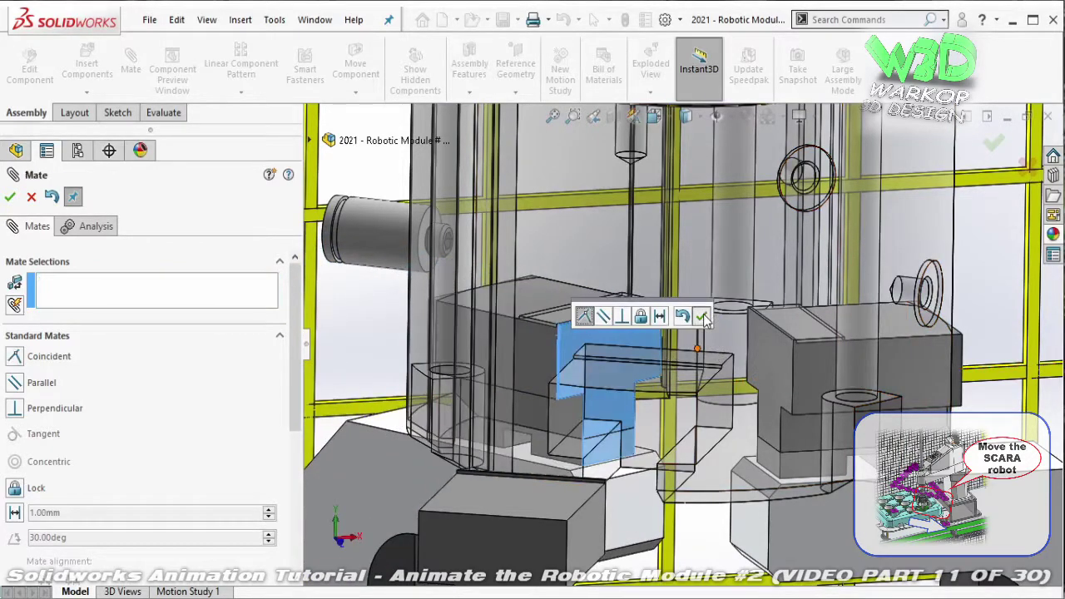
{"action": "left_click", "coordinate": [734, 425]}
{"action": "left_click", "coordinate": [607, 511]}
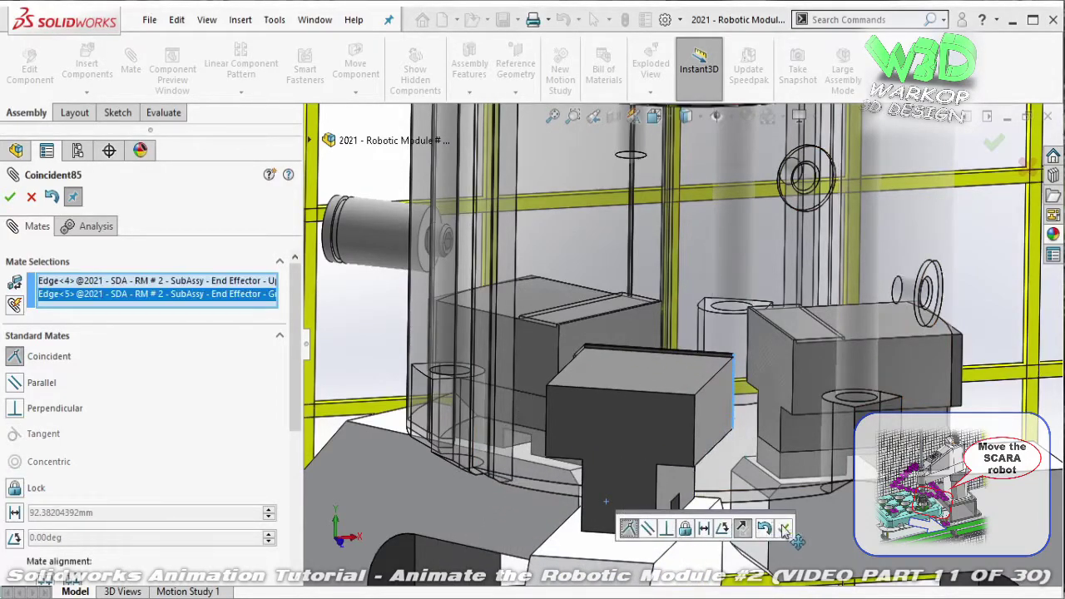
{"action": "left_click", "coordinate": [785, 528]}
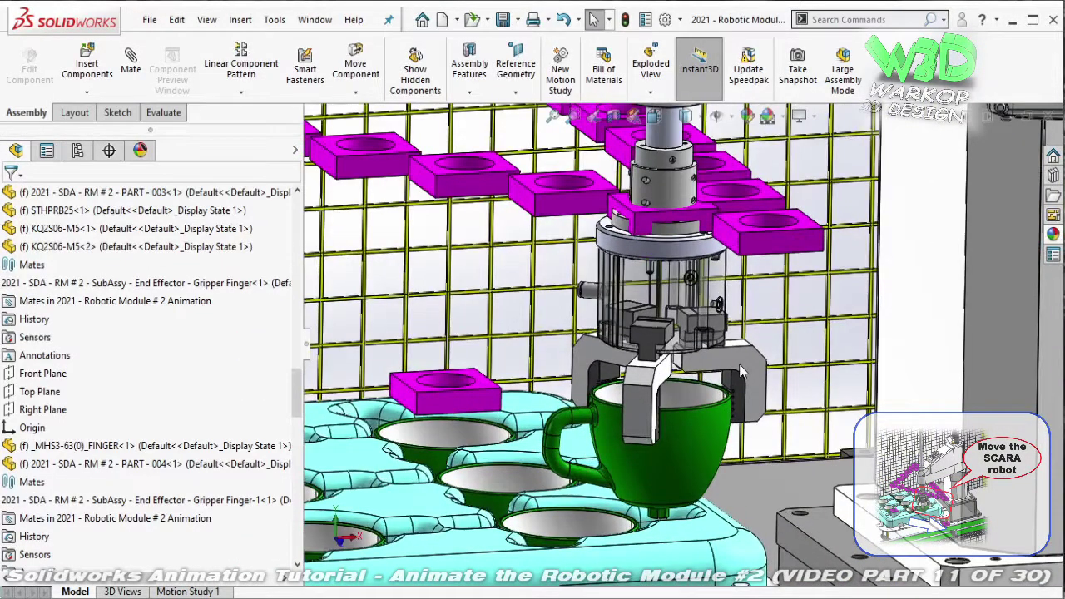
- Drag both gripper fingers to confirm they no longer move
{"action": "left_click_drag", "start_coordinate": [739, 366], "coordinate": [620, 359]}
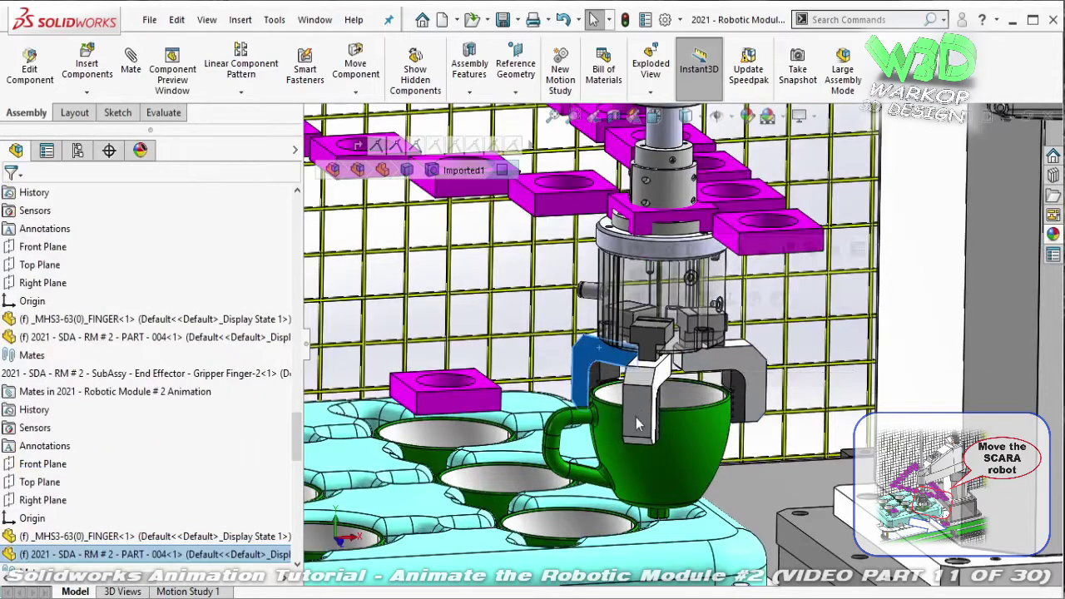
{"action": "mouse_move", "coordinate": [637, 406]}
{"action": "left_mouse_down"}
{"action": "mouse_move", "coordinate": [668, 470]}
{"action": "mouse_move", "coordinate": [650, 477]}
{"action": "left_mouse_up"}
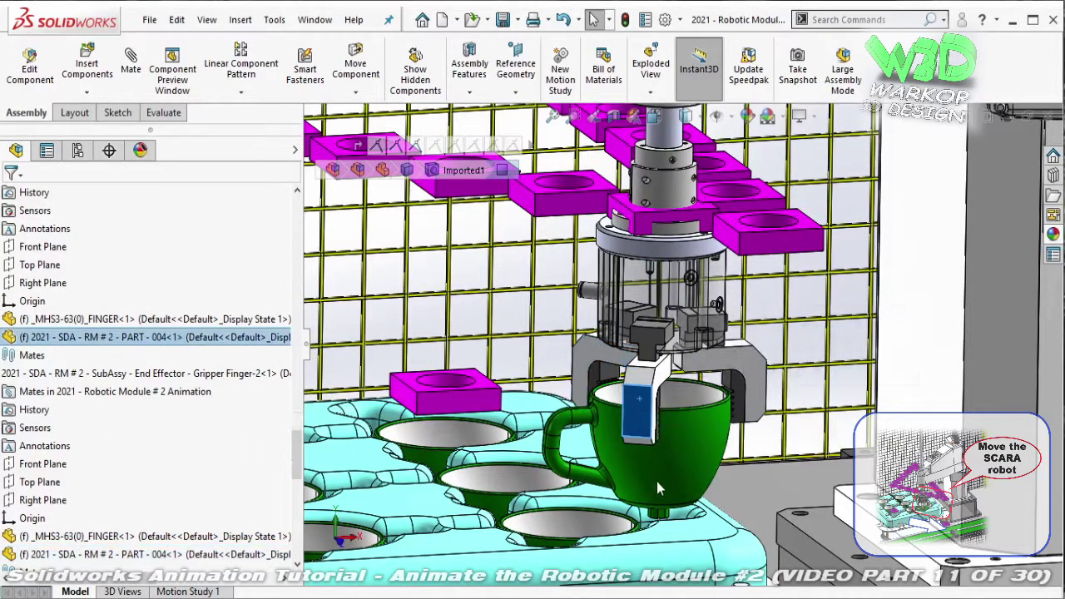
{"action": "left_click", "coordinate": [656, 483]}
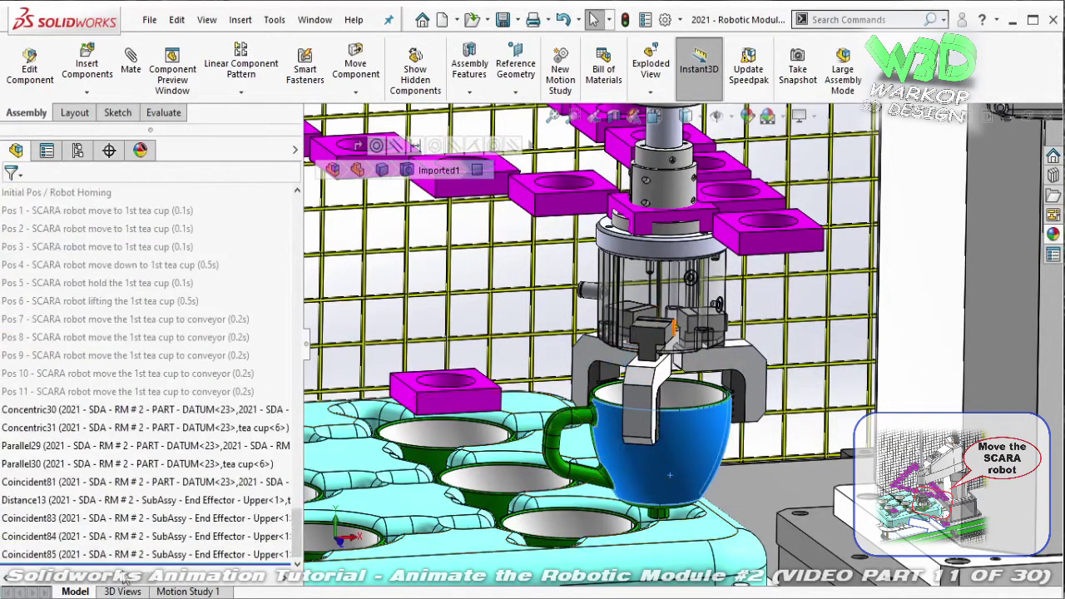
- Move mates Concentric30–Coincident85 into a new folder named 'Pos 12 - SCARA robot move the 1st tea cup to conveyor (0.2s)'
{"action": "left_click_drag", "start_coordinate": [122, 576], "coordinate": [21, 587]}
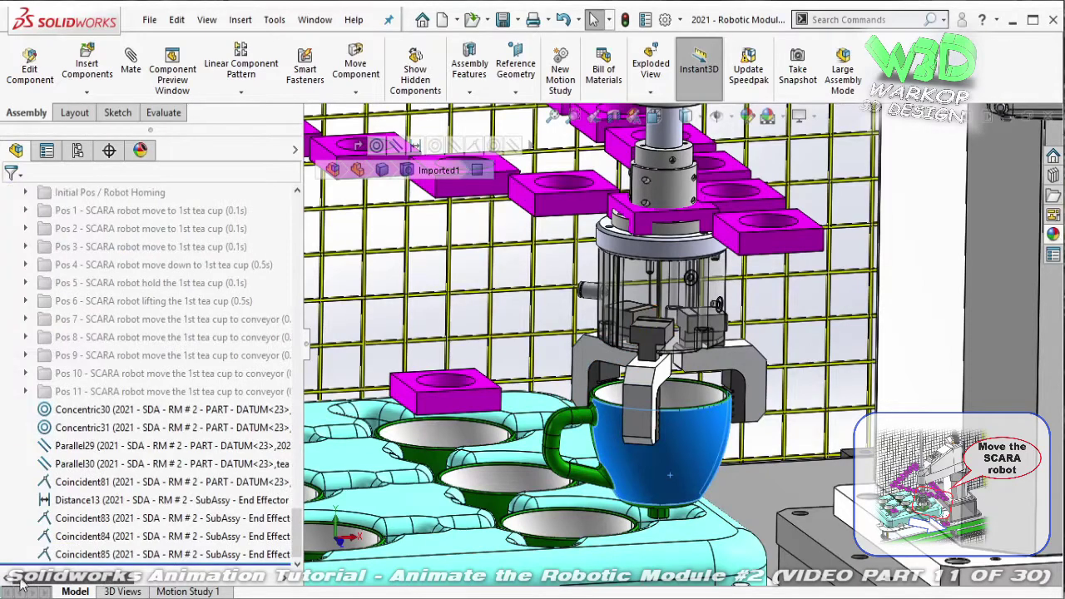
{"action": "left_click", "coordinate": [144, 411]}
{"action": "left_click", "coordinate": [109, 556], "text": "shift"}
{"action": "right_click", "coordinate": [111, 556]}
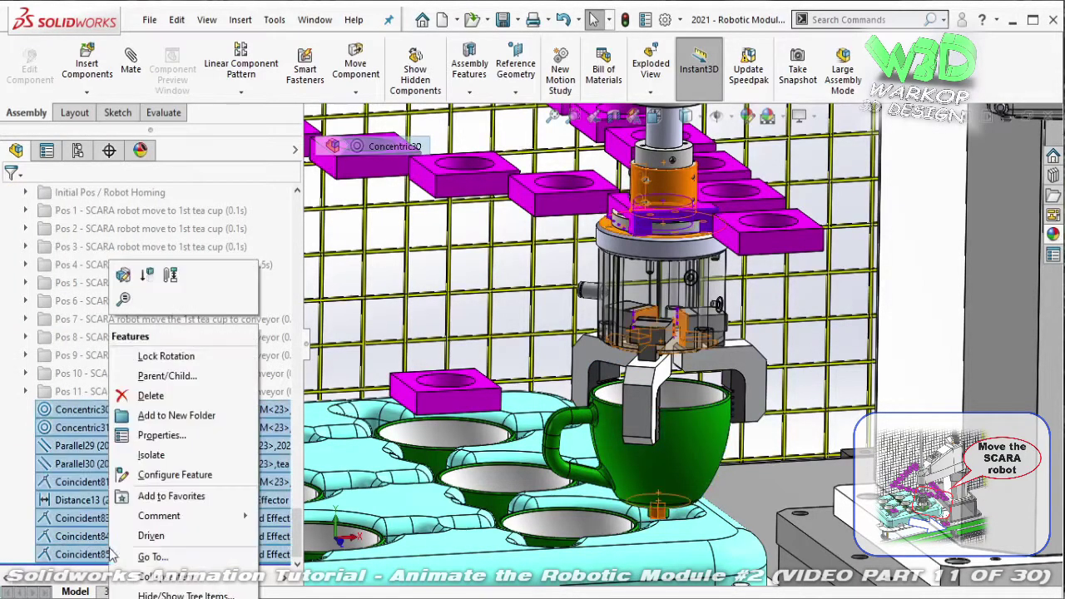
{"action": "left_click", "coordinate": [175, 415]}
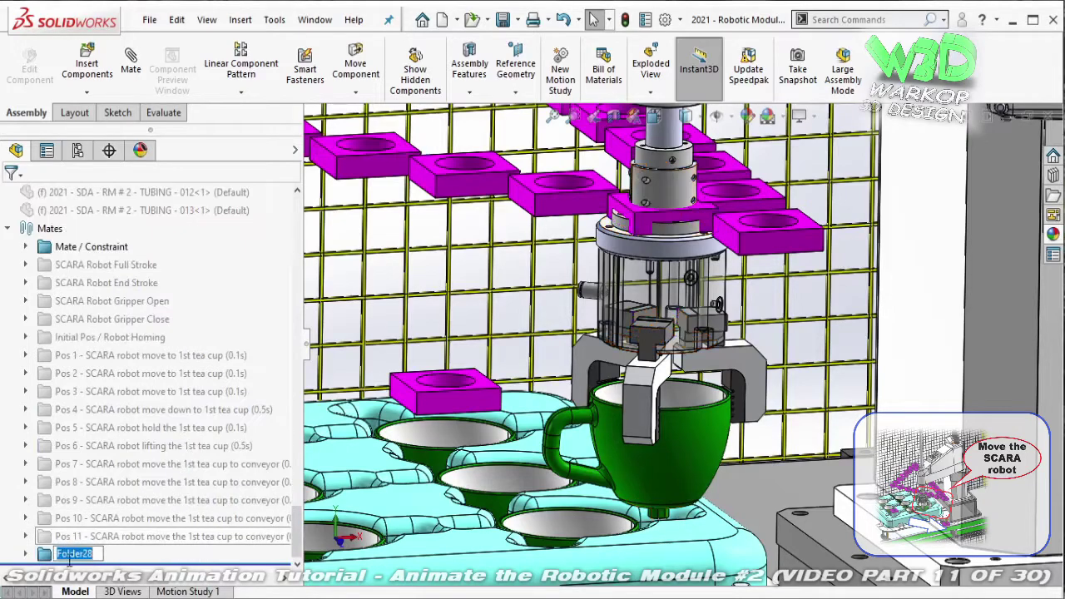
{"action": "right_click", "coordinate": [65, 557]}
{"action": "left_click", "coordinate": [136, 401]}
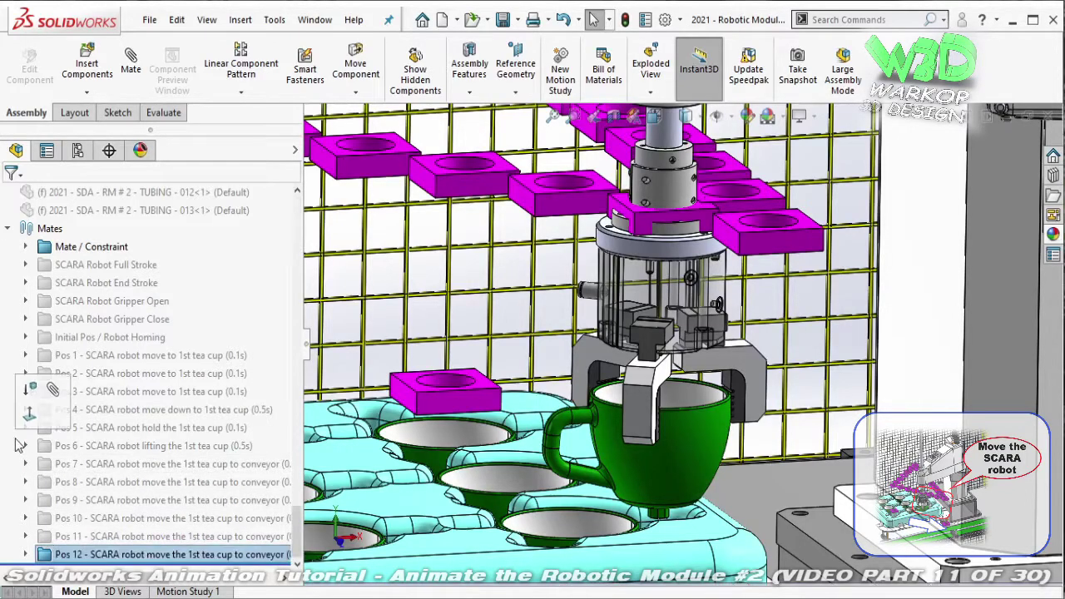
{"action": "key", "text": "Return"}
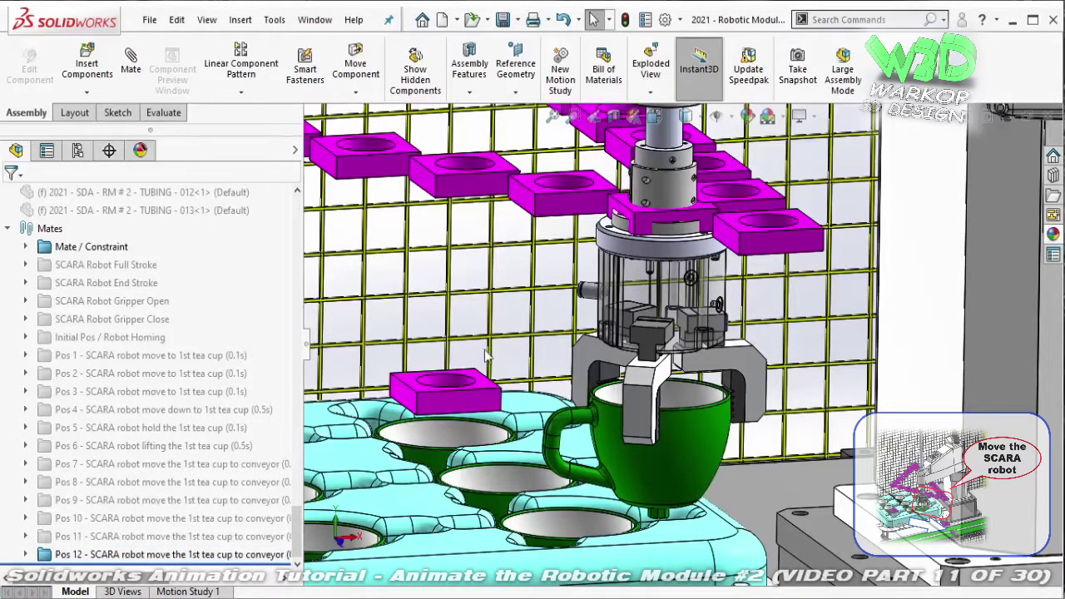
{"action": "left_click", "coordinate": [207, 554]}
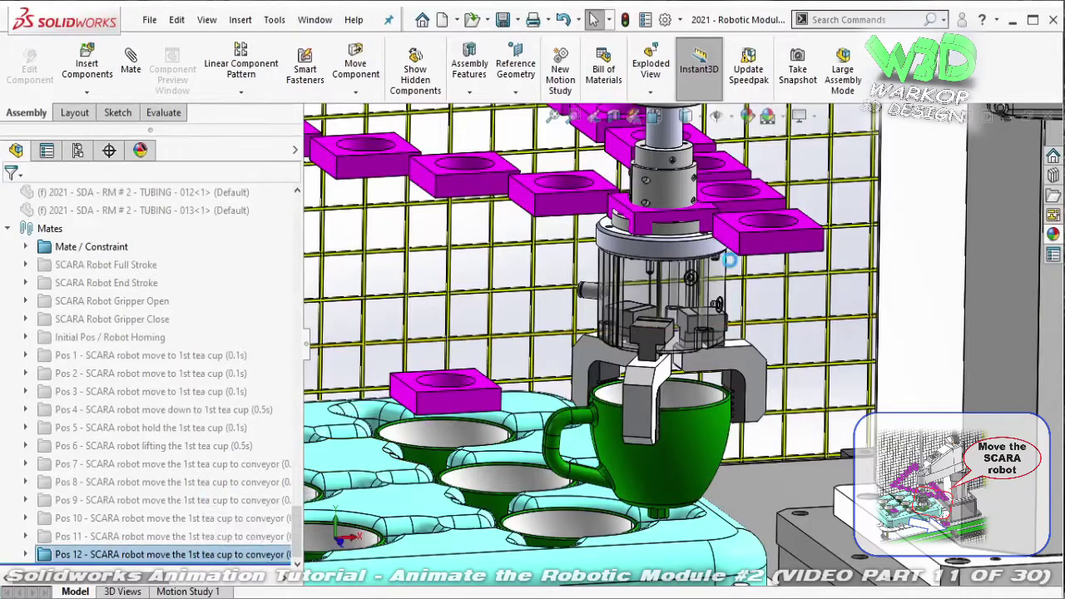
{"action": "key", "text": "Escape"}
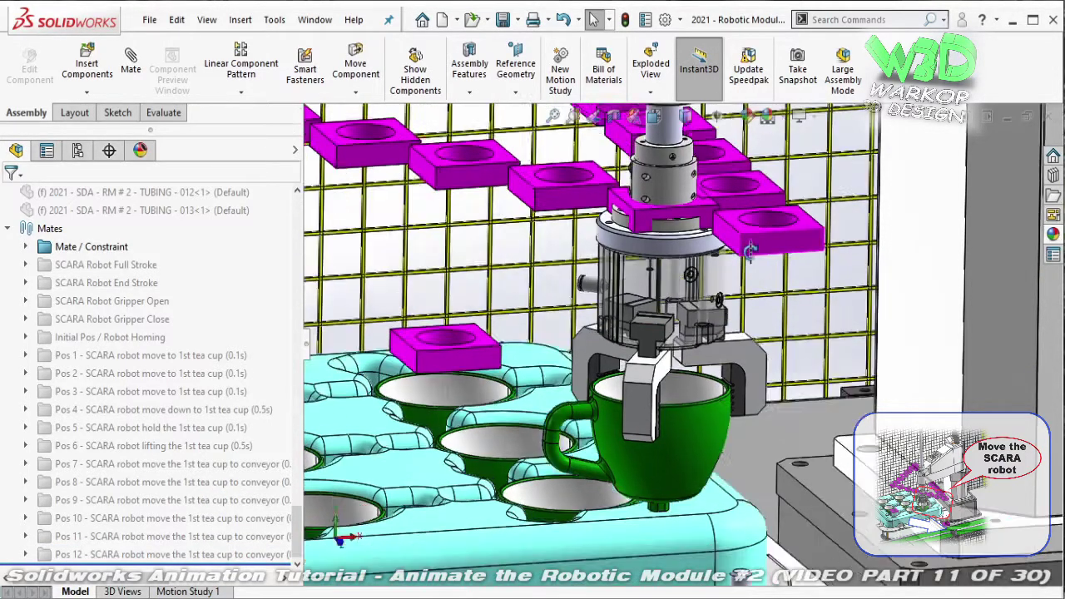
- Make the gripper and the tea cup concentric with the pink datum block hole
{"action": "middle_click_drag", "start_coordinate": [752, 252], "coordinate": [768, 215]}
{"action": "left_click", "coordinate": [769, 215]}
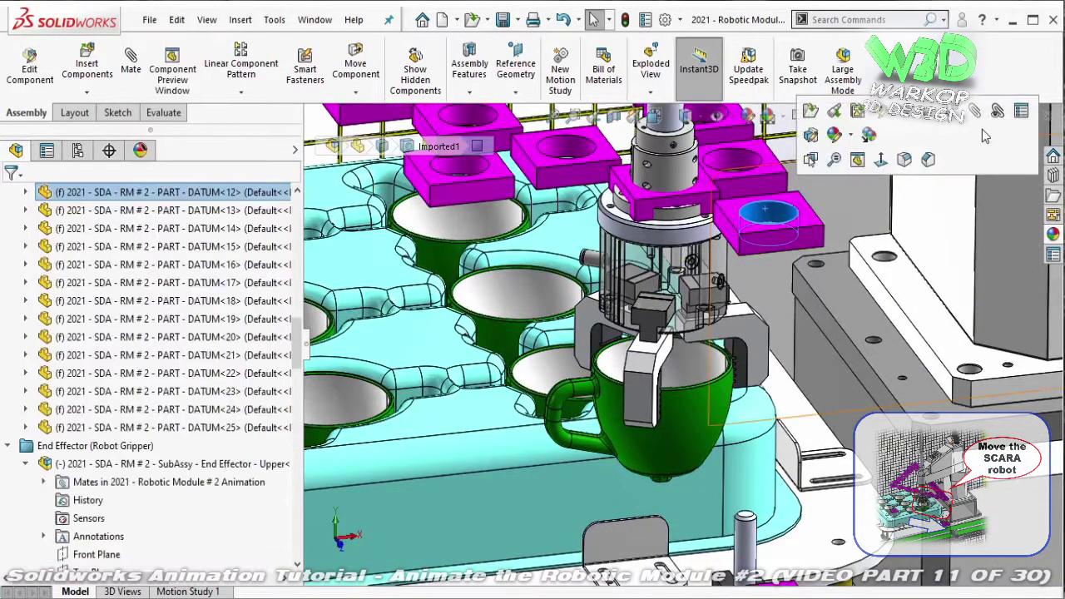
{"action": "left_click", "coordinate": [130, 58]}
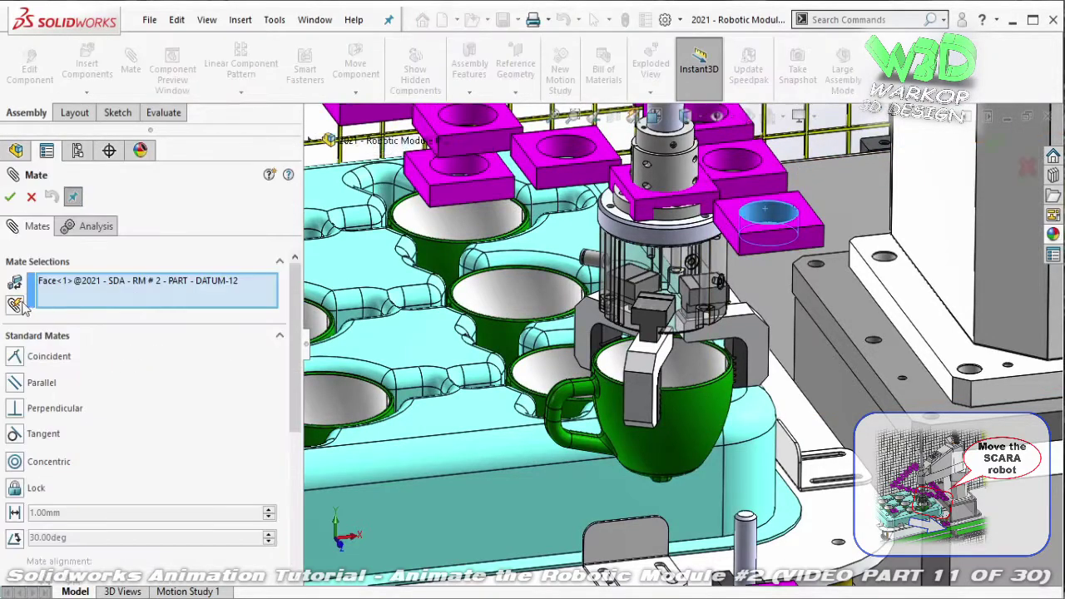
{"action": "left_click", "coordinate": [680, 183]}
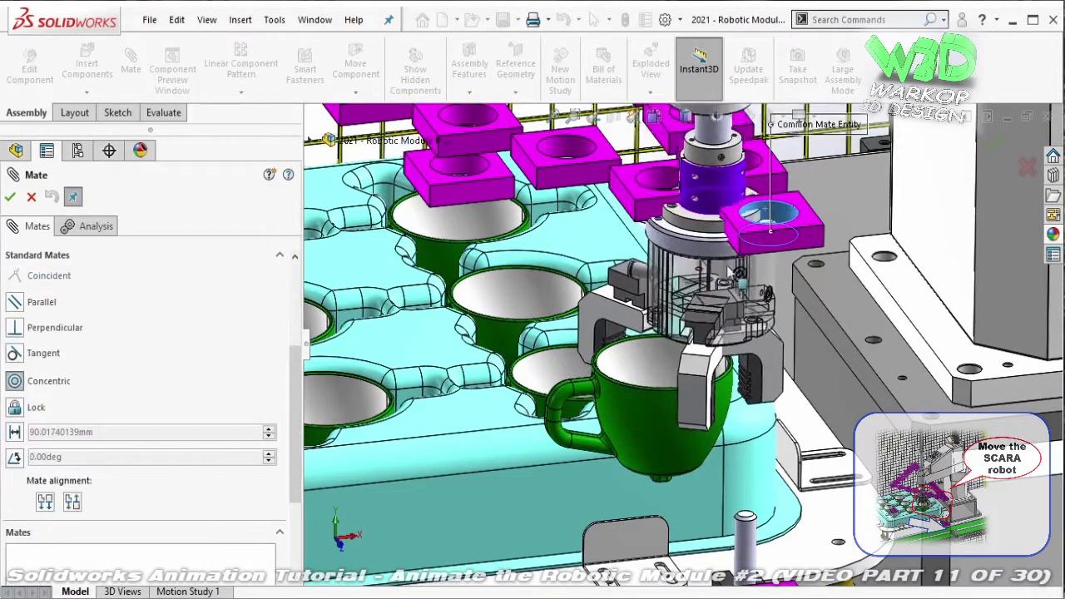
{"action": "left_click", "coordinate": [687, 414]}
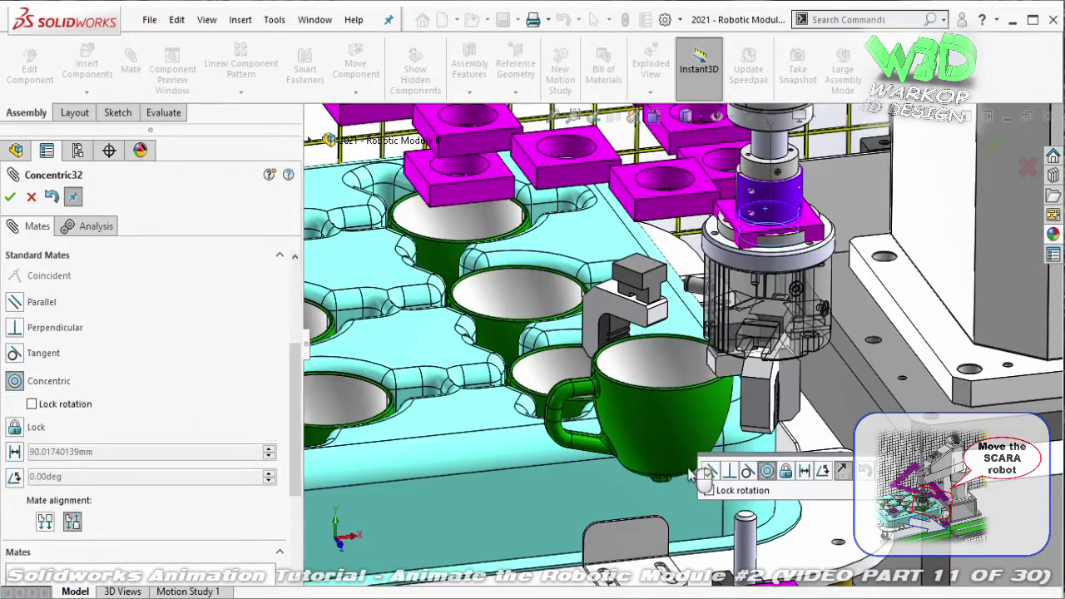
{"action": "scroll", "coordinate": [666, 473], "scroll_direction": "down", "scroll_amount": 5}
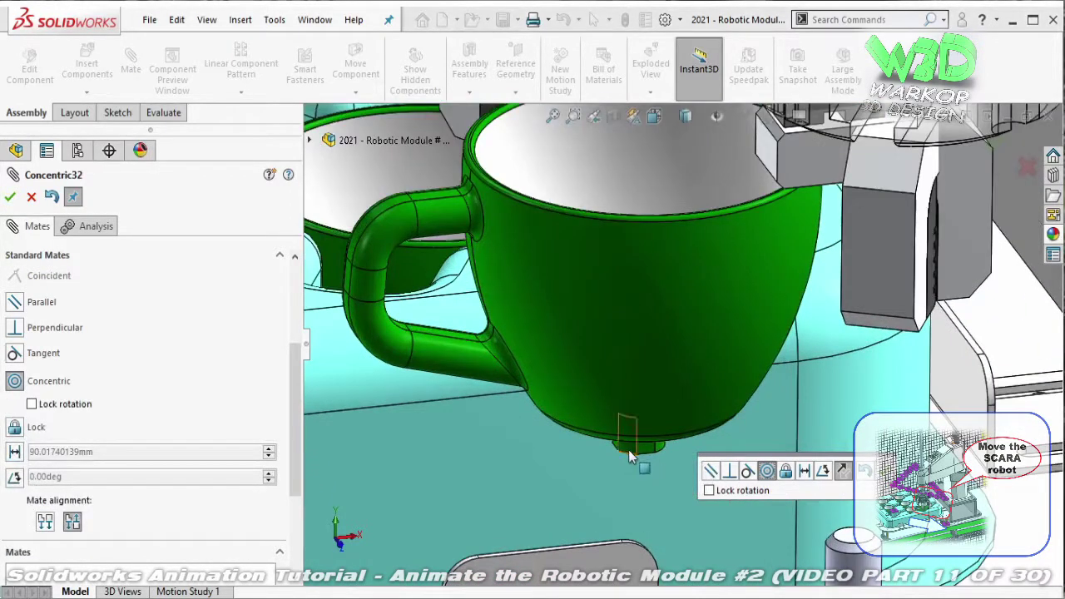
{"action": "left_click", "coordinate": [628, 450]}
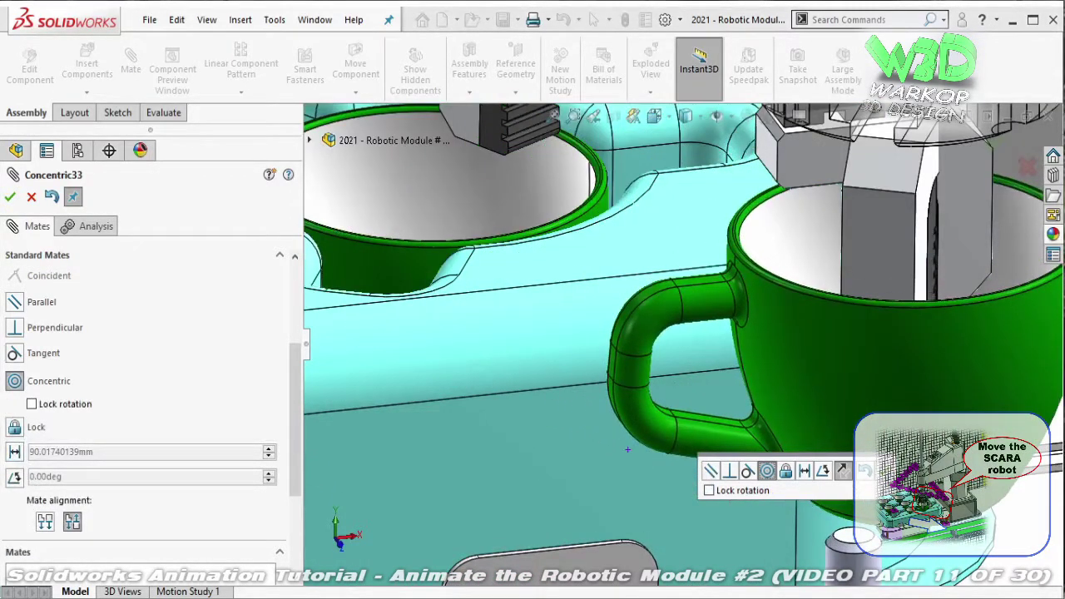
{"action": "left_click", "coordinate": [842, 471]}
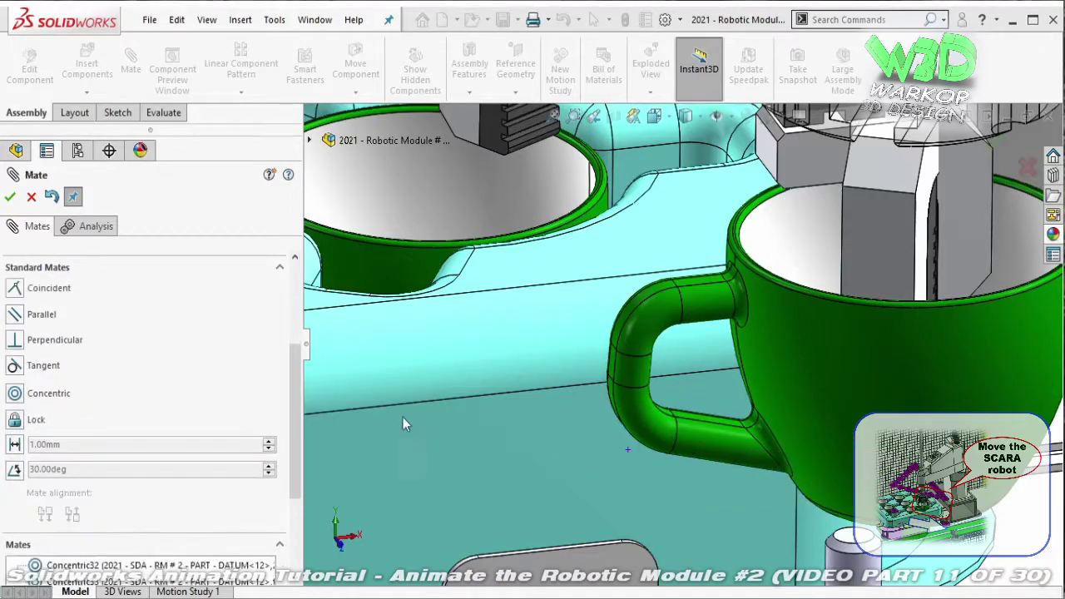
- Add a parallel mate between the End Effector face and the DATUM-12 face, then finish mating
{"action": "scroll", "coordinate": [274, 366], "scroll_direction": "up", "scroll_amount": 5}
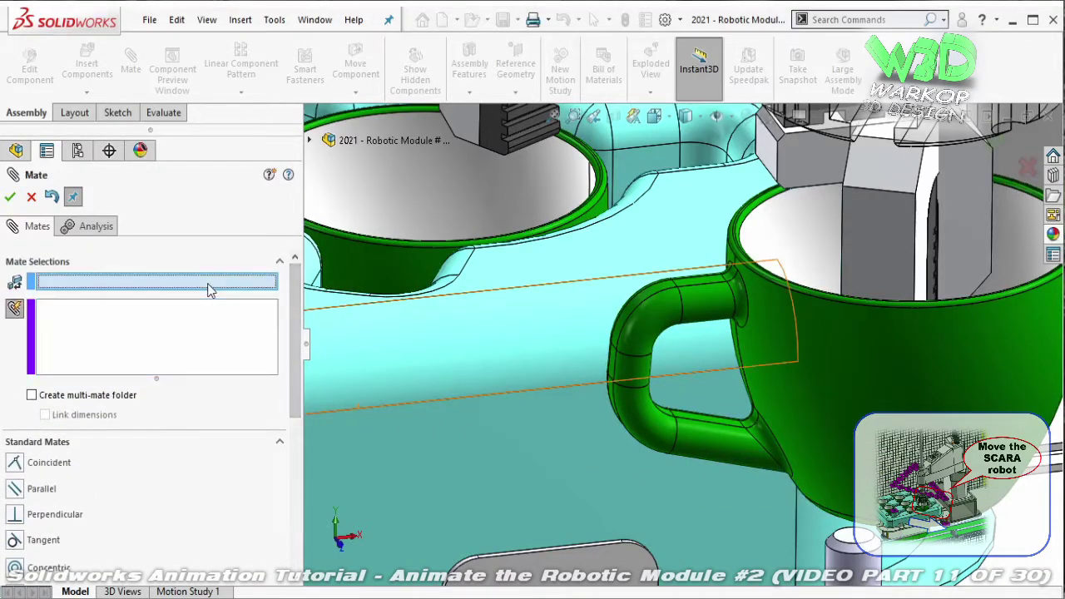
{"action": "scroll", "coordinate": [866, 275], "scroll_direction": "down", "scroll_amount": 5}
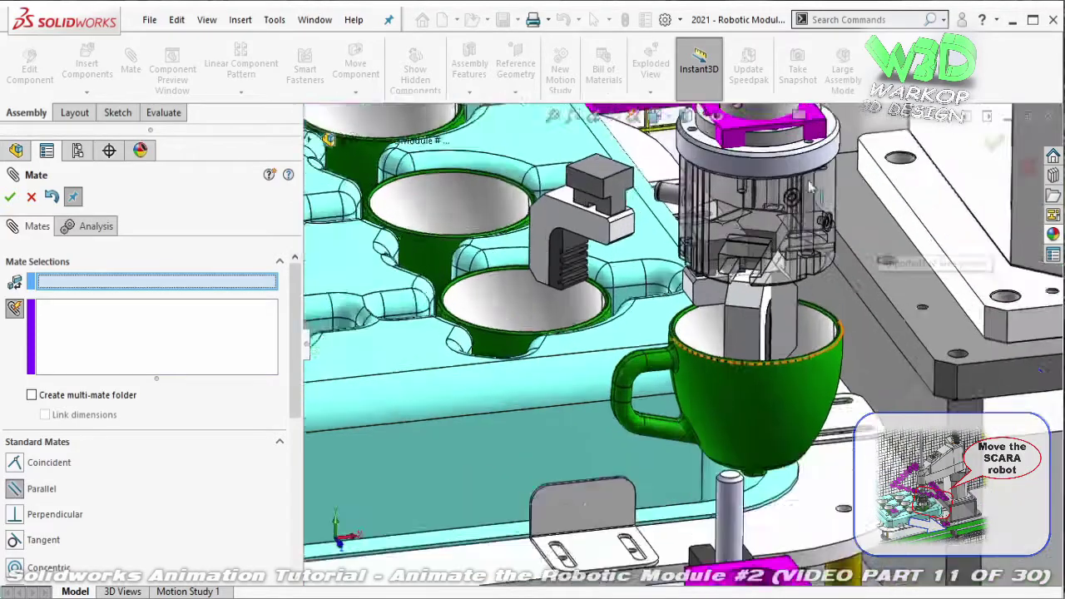
{"action": "scroll", "coordinate": [781, 193], "scroll_direction": "up", "scroll_amount": 5}
{"action": "left_click", "coordinate": [755, 215]}
{"action": "scroll", "coordinate": [690, 162], "scroll_direction": "down", "scroll_amount": 2}
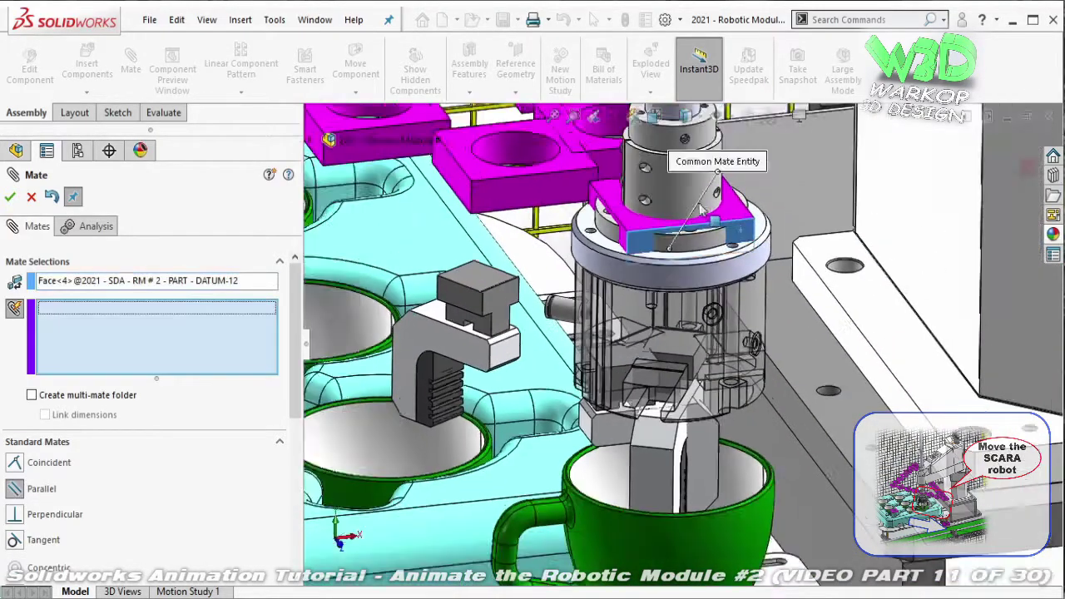
{"action": "scroll", "coordinate": [690, 195], "scroll_direction": "down", "scroll_amount": 2}
{"action": "scroll", "coordinate": [690, 238], "scroll_direction": "down", "scroll_amount": 2}
{"action": "scroll", "coordinate": [629, 232], "scroll_direction": "down", "scroll_amount": 2}
{"action": "scroll", "coordinate": [628, 232], "scroll_direction": "down", "scroll_amount": 2}
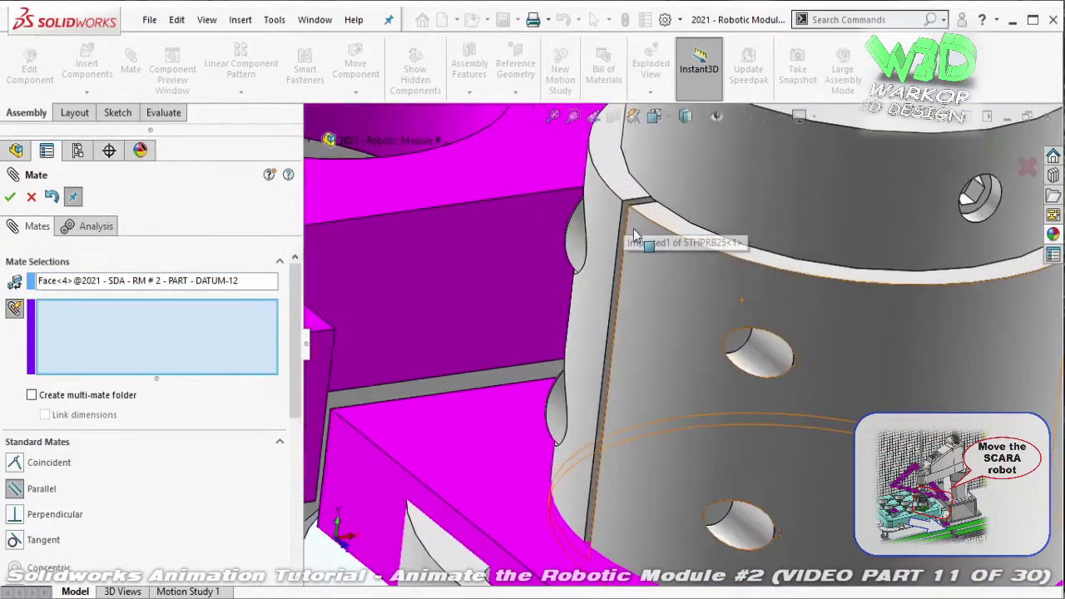
{"action": "scroll", "coordinate": [635, 225], "scroll_direction": "down", "scroll_amount": 2}
{"action": "left_click", "coordinate": [629, 215]}
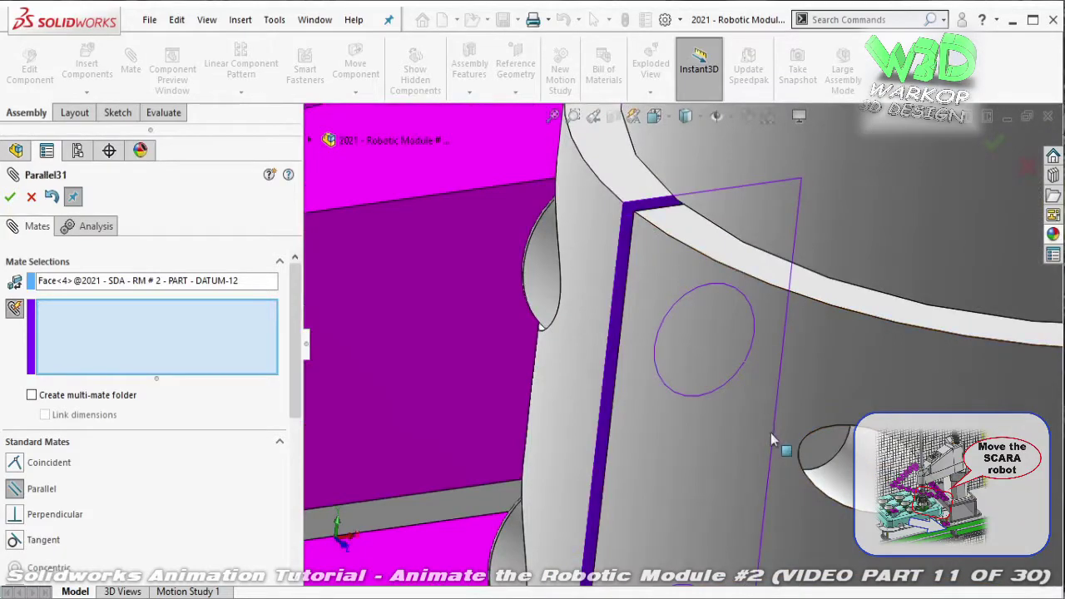
{"action": "left_click", "coordinate": [771, 435]}
{"action": "scroll", "coordinate": [771, 437], "scroll_direction": "up", "scroll_amount": 3}
{"action": "scroll", "coordinate": [720, 447], "scroll_direction": "up", "scroll_amount": 3}
{"action": "scroll", "coordinate": [734, 494], "scroll_direction": "up", "scroll_amount": 3}
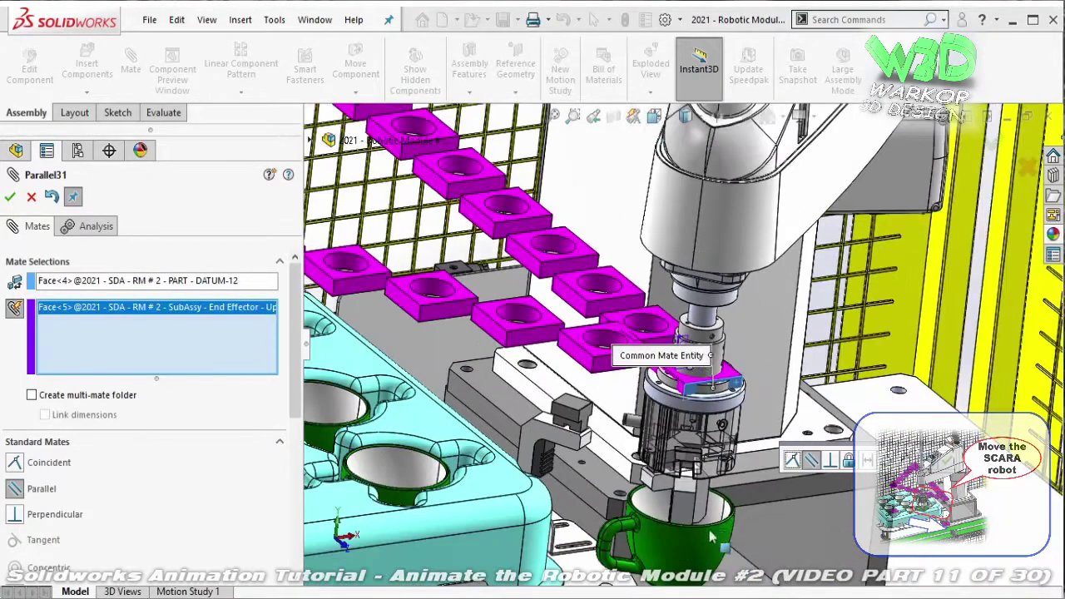
{"action": "scroll", "coordinate": [708, 524], "scroll_direction": "down", "scroll_amount": 2}
{"action": "scroll", "coordinate": [682, 483], "scroll_direction": "down", "scroll_amount": 2}
{"action": "scroll", "coordinate": [657, 453], "scroll_direction": "down", "scroll_amount": 2}
{"action": "scroll", "coordinate": [657, 466], "scroll_direction": "down", "scroll_amount": 2}
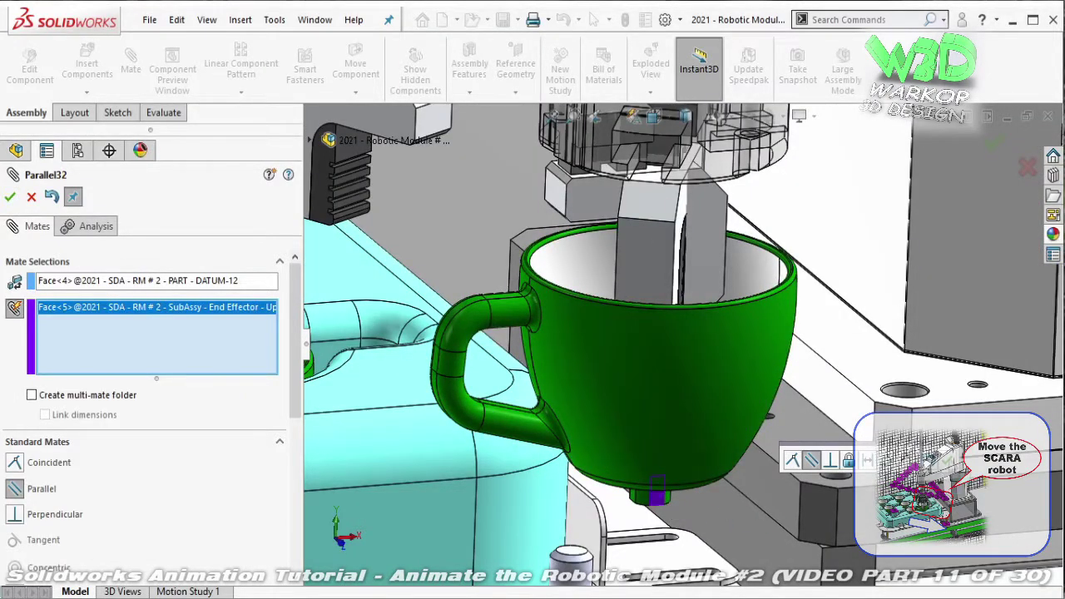
{"action": "left_click", "coordinate": [658, 493]}
{"action": "left_click", "coordinate": [10, 196]}
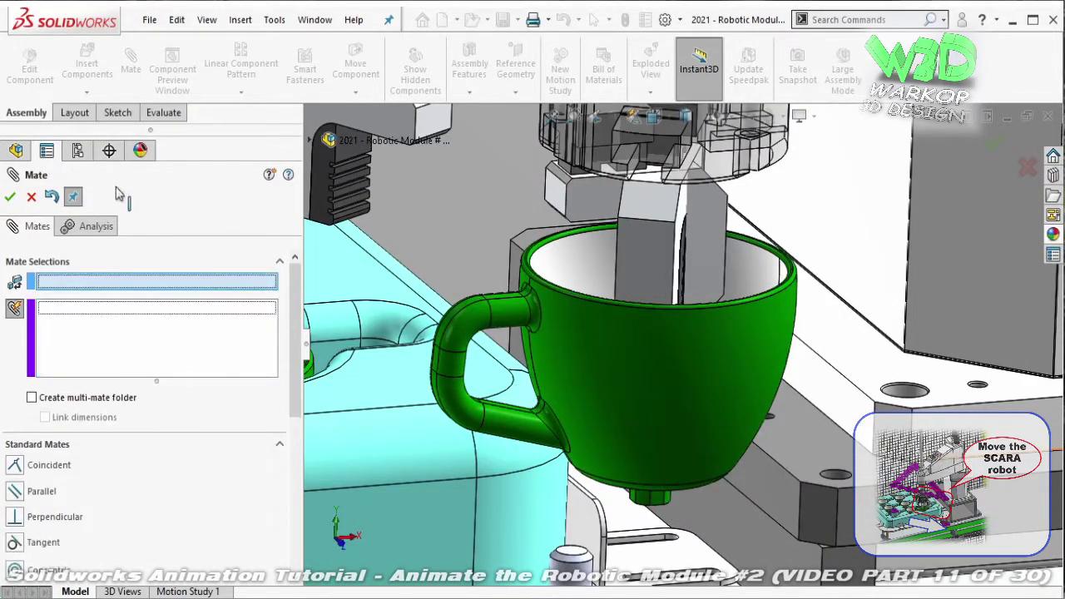
{"action": "left_click", "coordinate": [11, 202]}
{"action": "key", "text": "Escape"}
- Drag the green tea cup down to check that it still moves
{"action": "scroll", "coordinate": [729, 285], "scroll_direction": "up", "scroll_amount": 3}
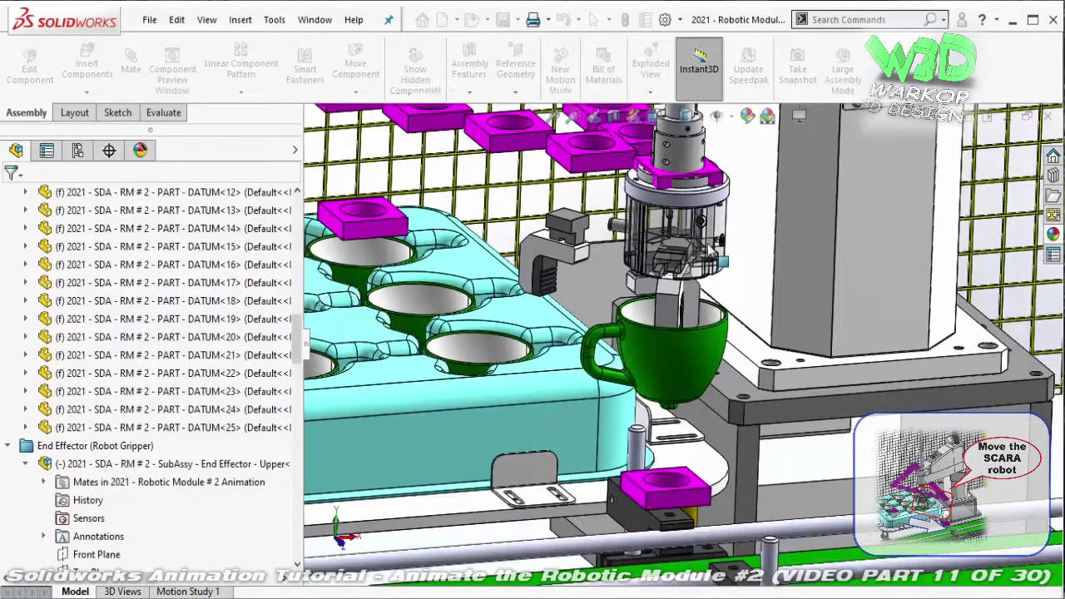
{"action": "scroll", "coordinate": [699, 216], "scroll_direction": "down", "scroll_amount": 3}
{"action": "scroll", "coordinate": [692, 192], "scroll_direction": "down", "scroll_amount": 2}
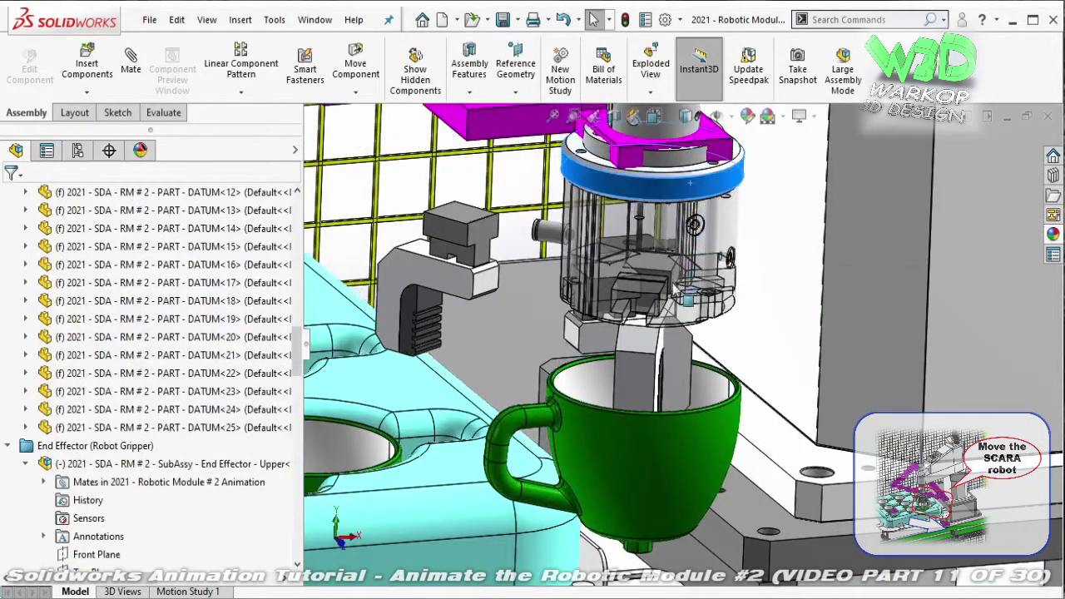
{"action": "left_click", "coordinate": [667, 498]}
{"action": "left_click_drag", "start_coordinate": [665, 490], "coordinate": [657, 529]}
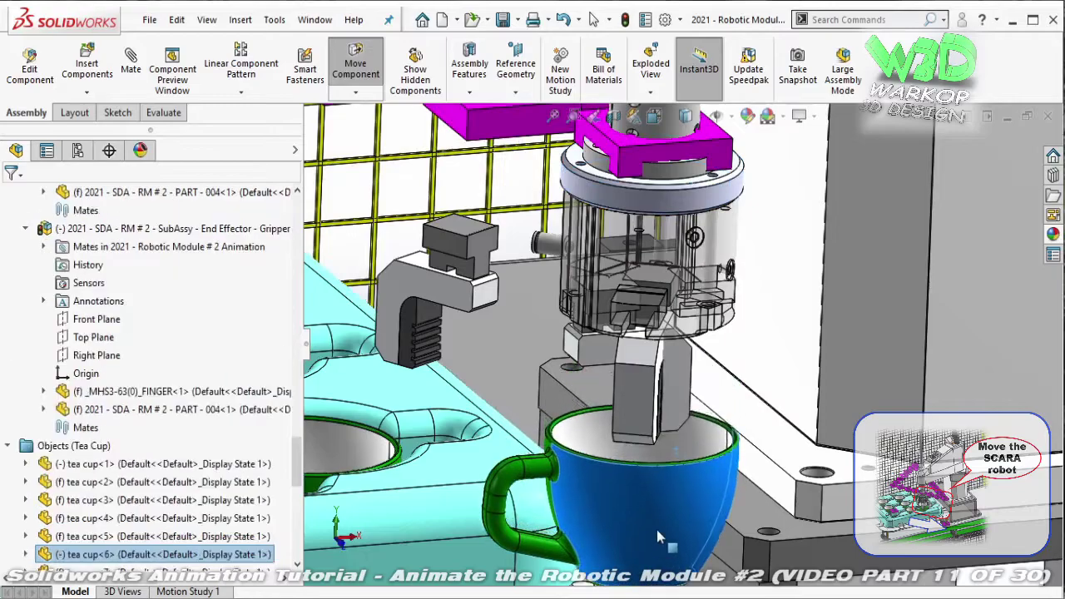
- Pull the gripper flange upward, then start a mate on its top face
{"action": "scroll", "coordinate": [644, 198], "scroll_direction": "down", "scroll_amount": 2}
{"action": "scroll", "coordinate": [644, 198], "scroll_direction": "down", "scroll_amount": 2}
{"action": "scroll", "coordinate": [644, 198], "scroll_direction": "down", "scroll_amount": 2}
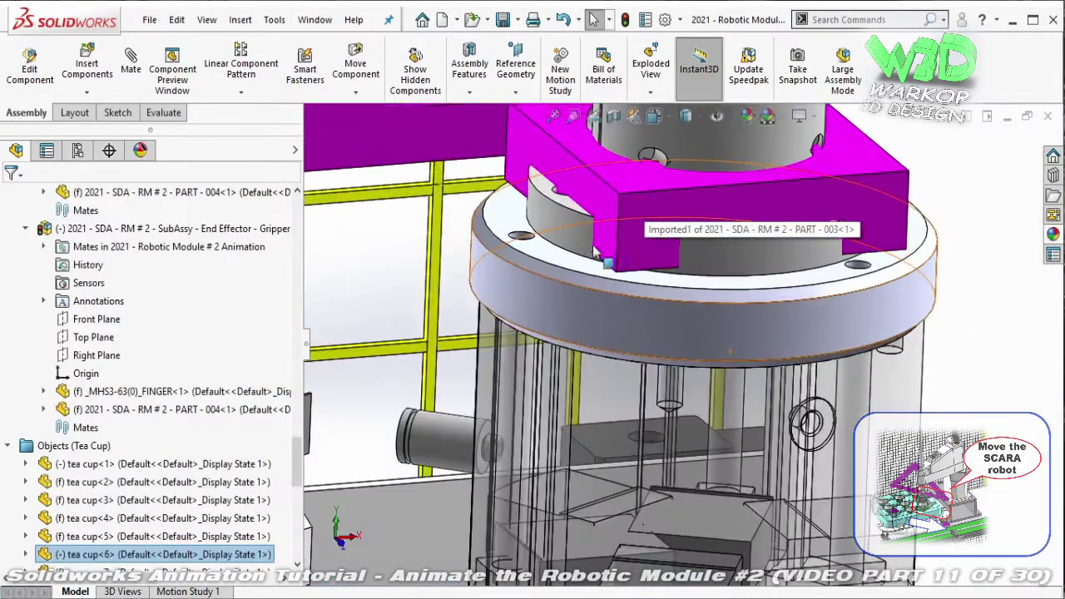
{"action": "scroll", "coordinate": [644, 197], "scroll_direction": "down", "scroll_amount": 1}
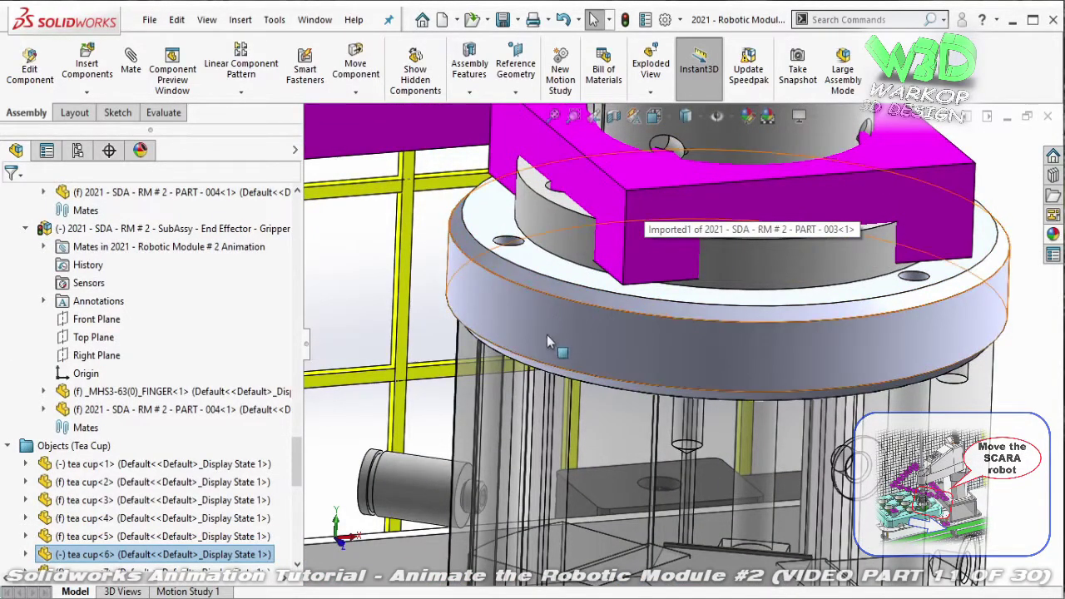
{"action": "left_click_drag", "start_coordinate": [542, 391], "coordinate": [479, 290]}
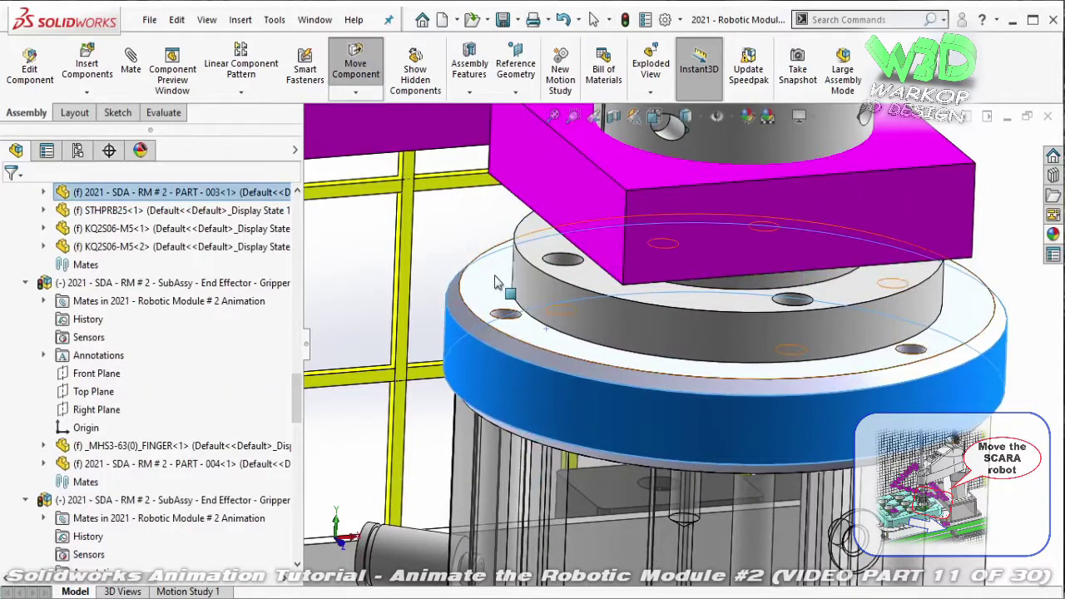
{"action": "left_click", "coordinate": [496, 283]}
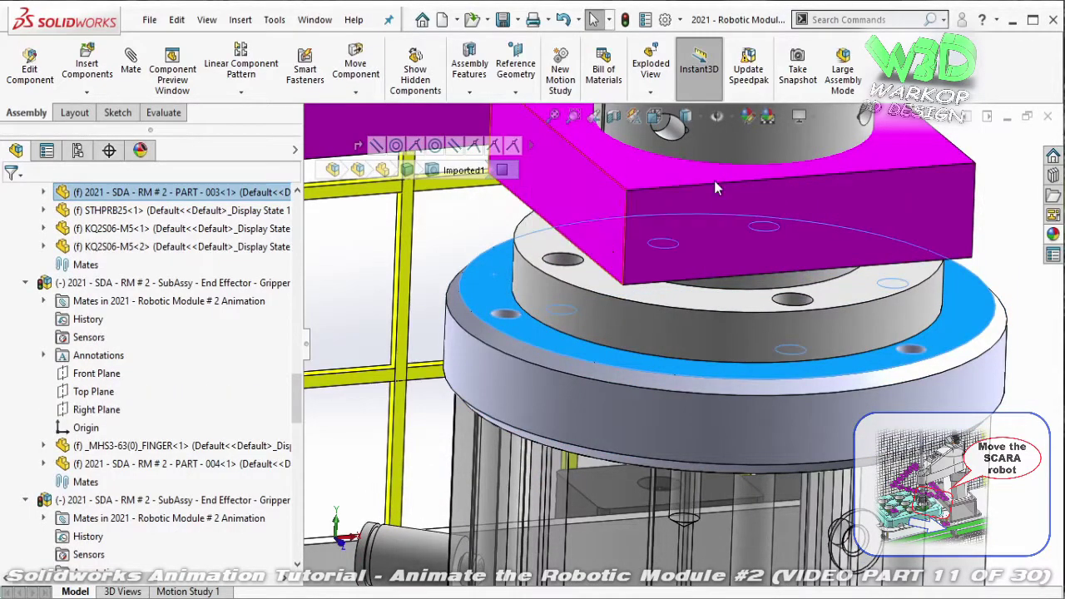
{"action": "left_click", "coordinate": [376, 146]}
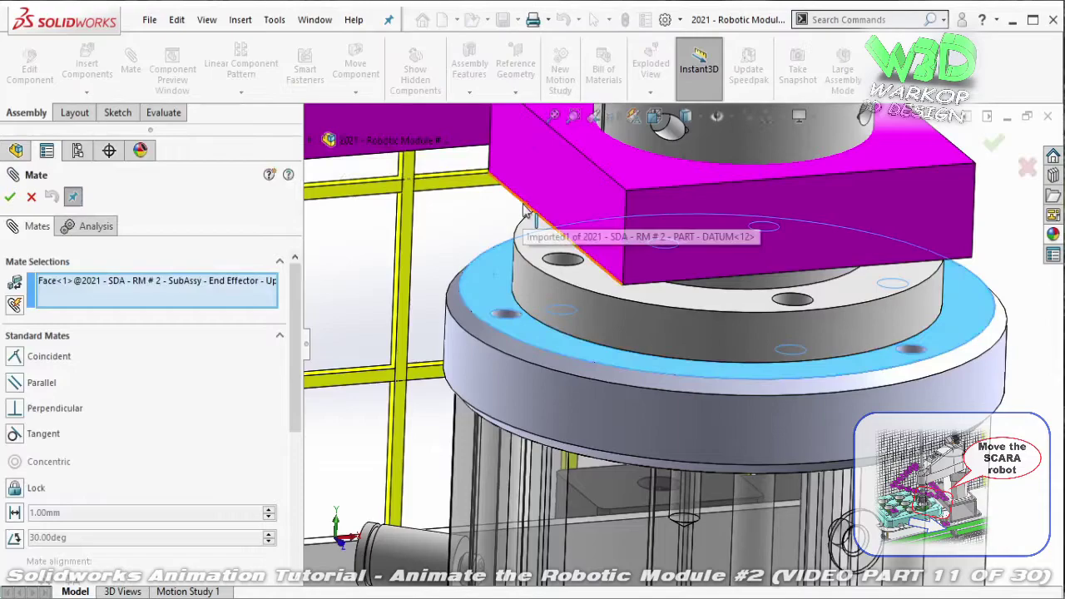
- Complete Coincident86 between the pink block's underside and the flange top face
{"action": "left_click", "coordinate": [526, 214]}
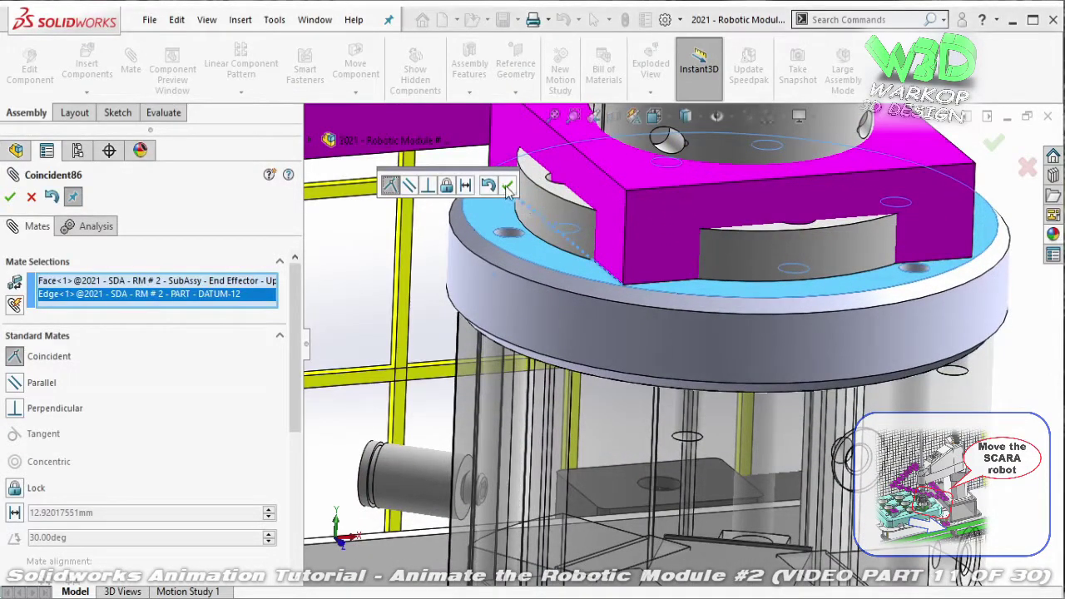
{"action": "key", "text": "Return"}
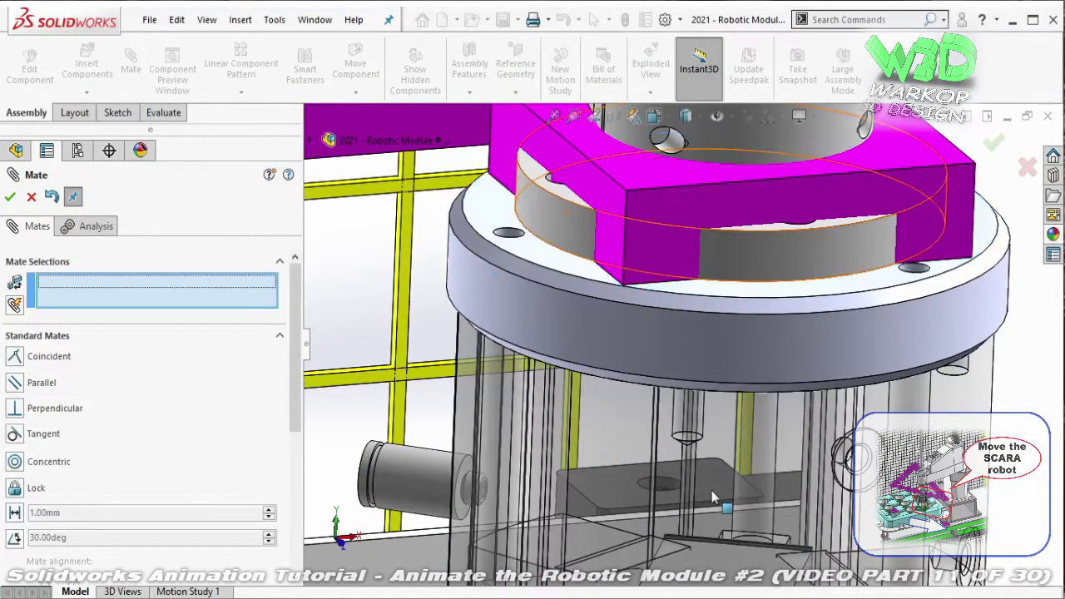
{"action": "scroll", "coordinate": [712, 490], "scroll_direction": "up", "scroll_amount": 6}
{"action": "middle_click_drag", "start_coordinate": [711, 364], "coordinate": [710, 367]}
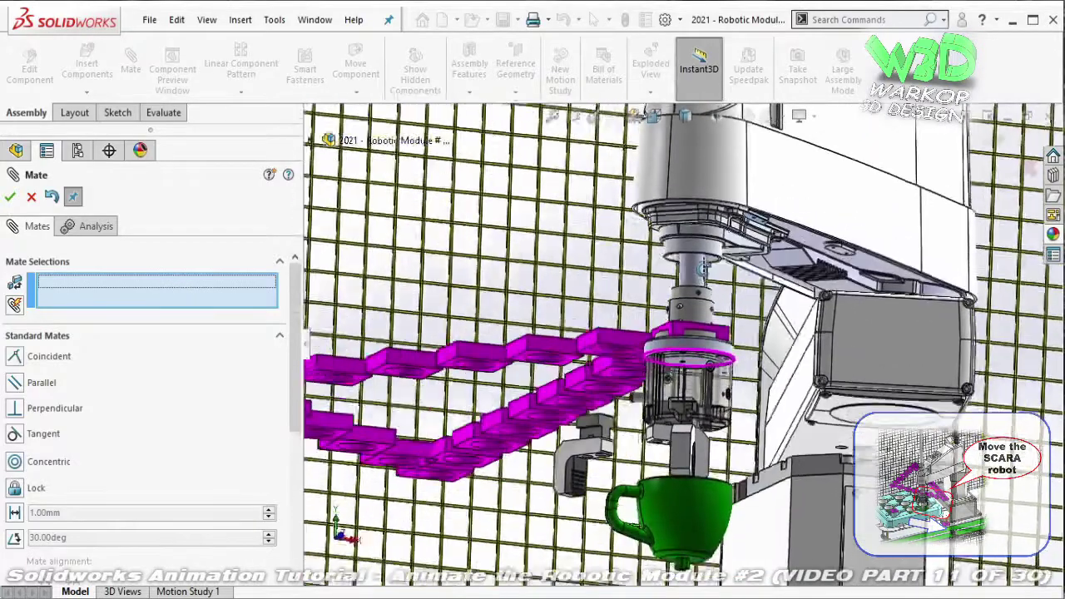
{"action": "scroll", "coordinate": [674, 466], "scroll_direction": "down", "scroll_amount": 5}
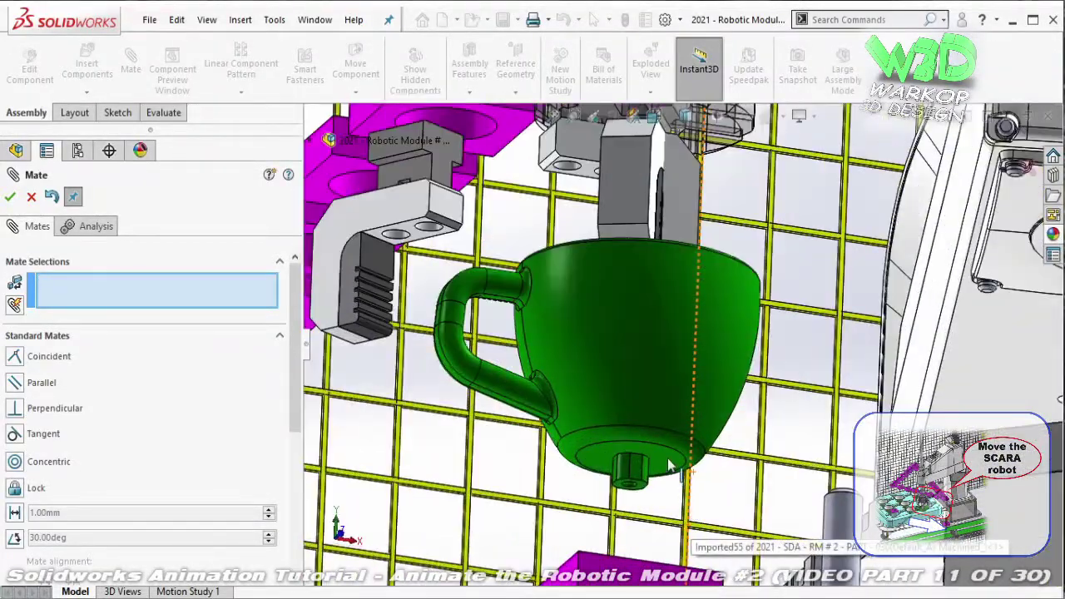
- Add Distance14, a 105 mm mate between the cup bottom and the End Effector face
{"action": "left_click", "coordinate": [670, 466]}
{"action": "middle_click_drag", "start_coordinate": [718, 268], "coordinate": [720, 229]}
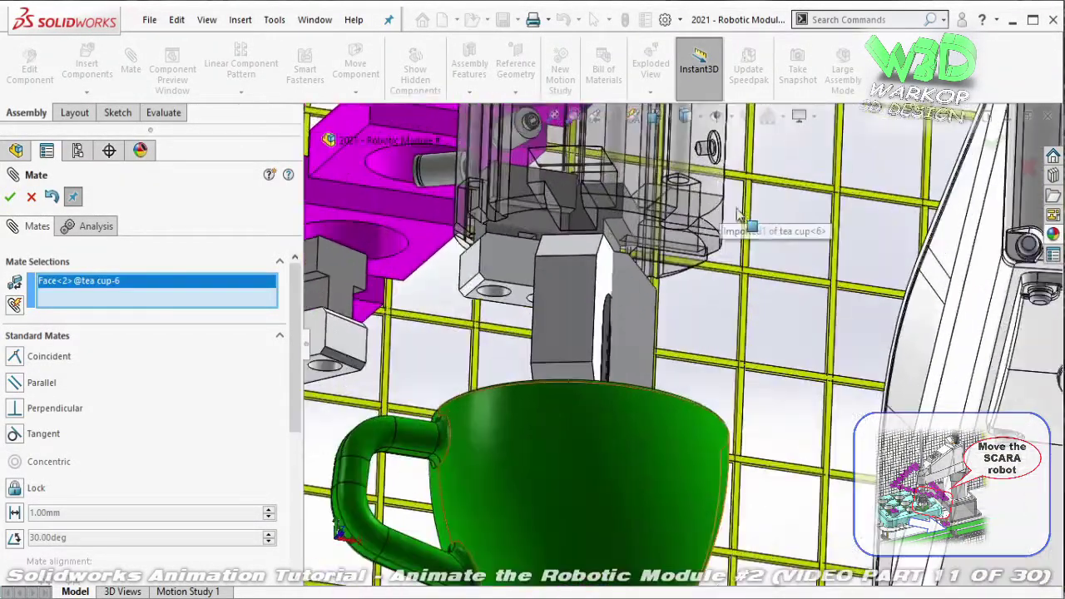
{"action": "left_click", "coordinate": [687, 244]}
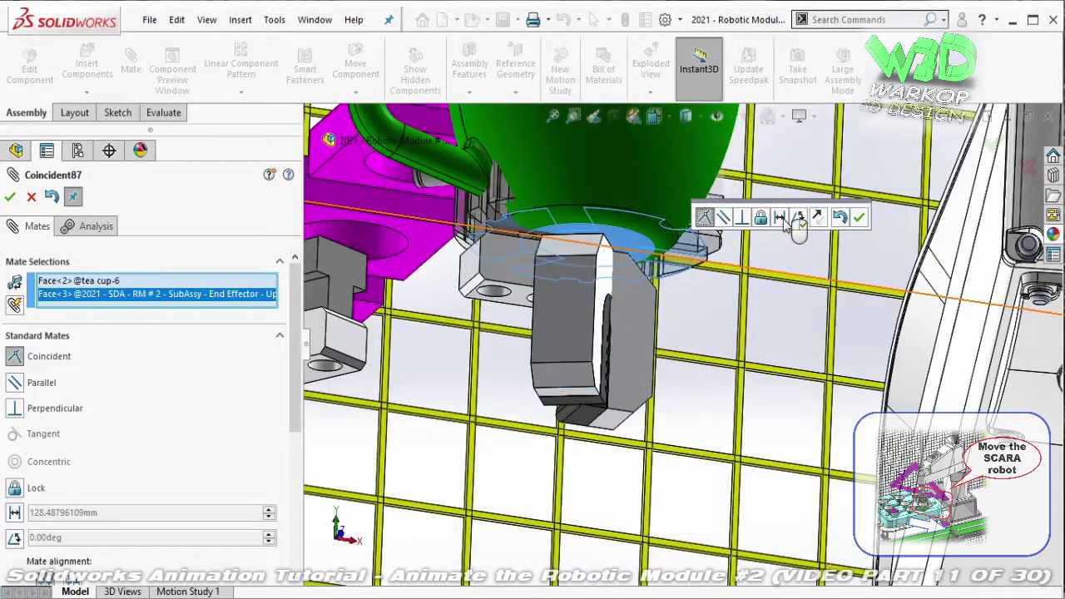
{"action": "left_click", "coordinate": [780, 218]}
{"action": "type", "text": "105"}
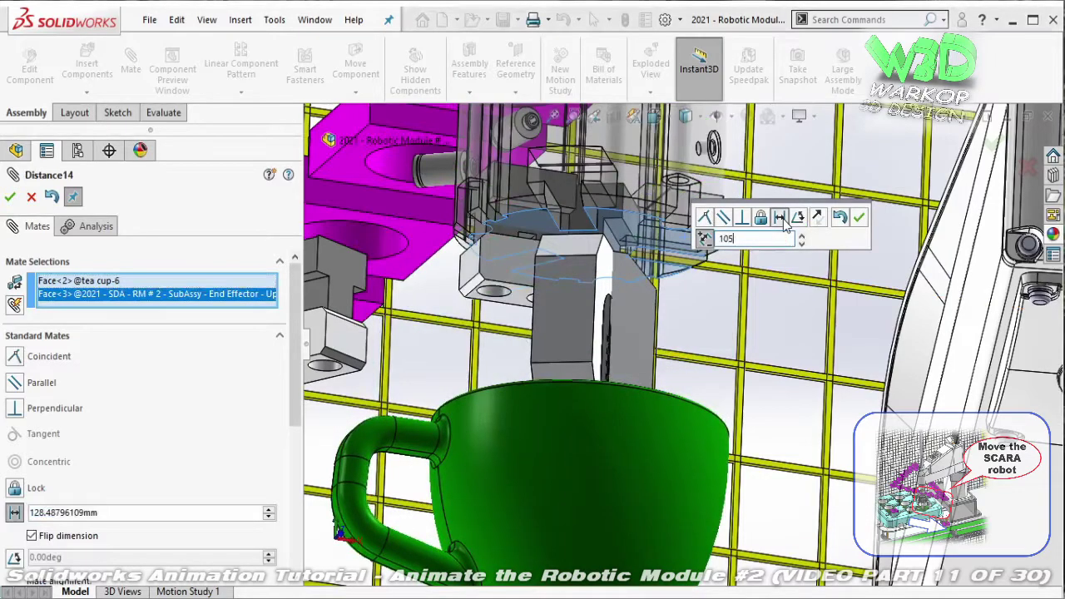
{"action": "key", "text": "Return"}
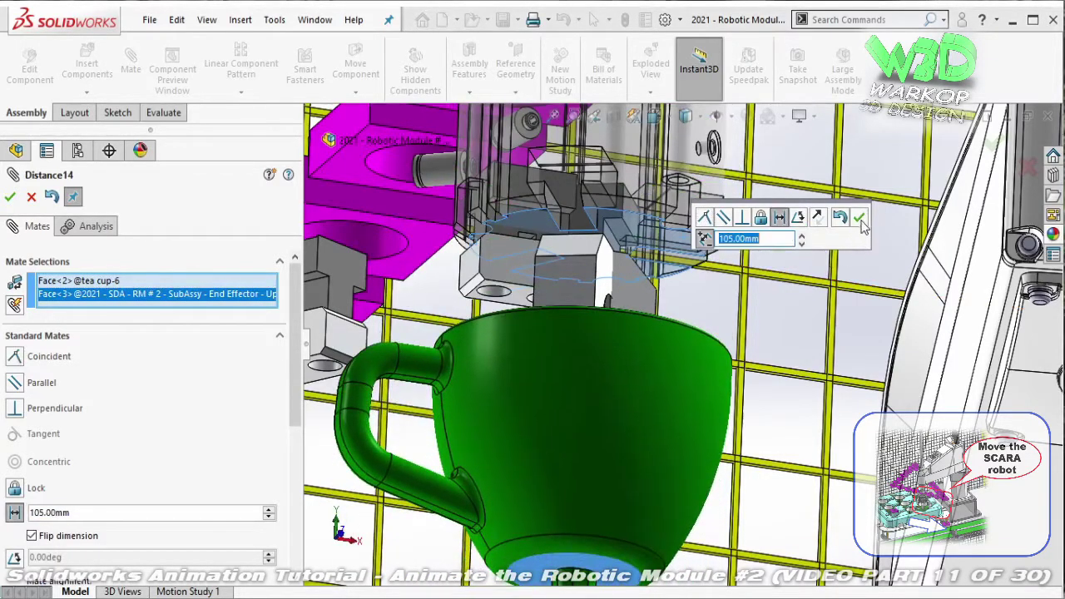
{"action": "left_click", "coordinate": [861, 218]}
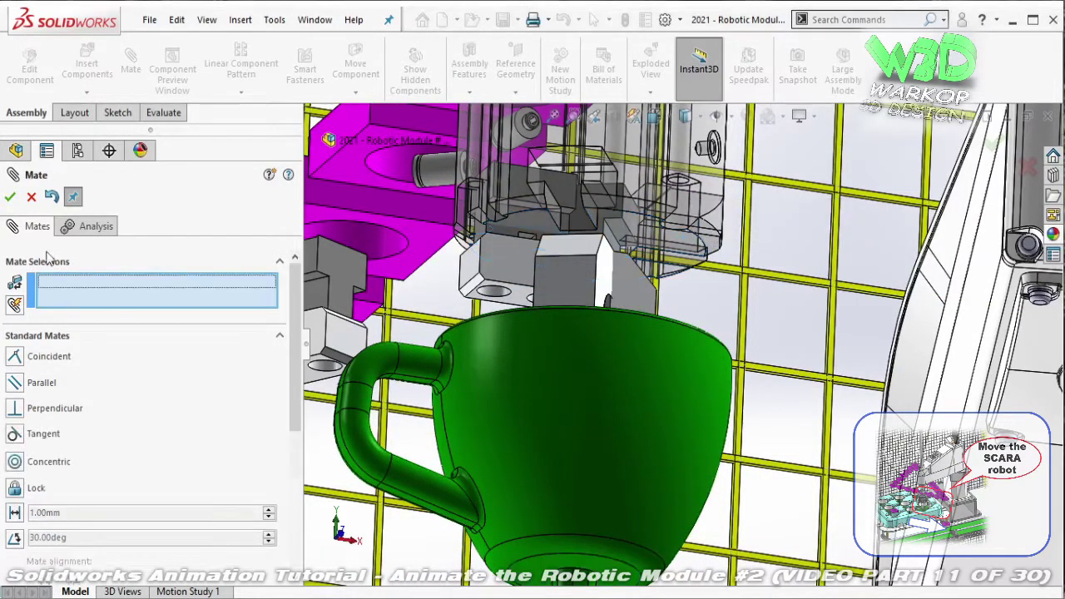
{"action": "key", "text": "Escape"}
- Drag the PART-004 gripper finger down into the tea cup to test its freedom
{"action": "middle_click_drag", "start_coordinate": [554, 305], "coordinate": [491, 259]}
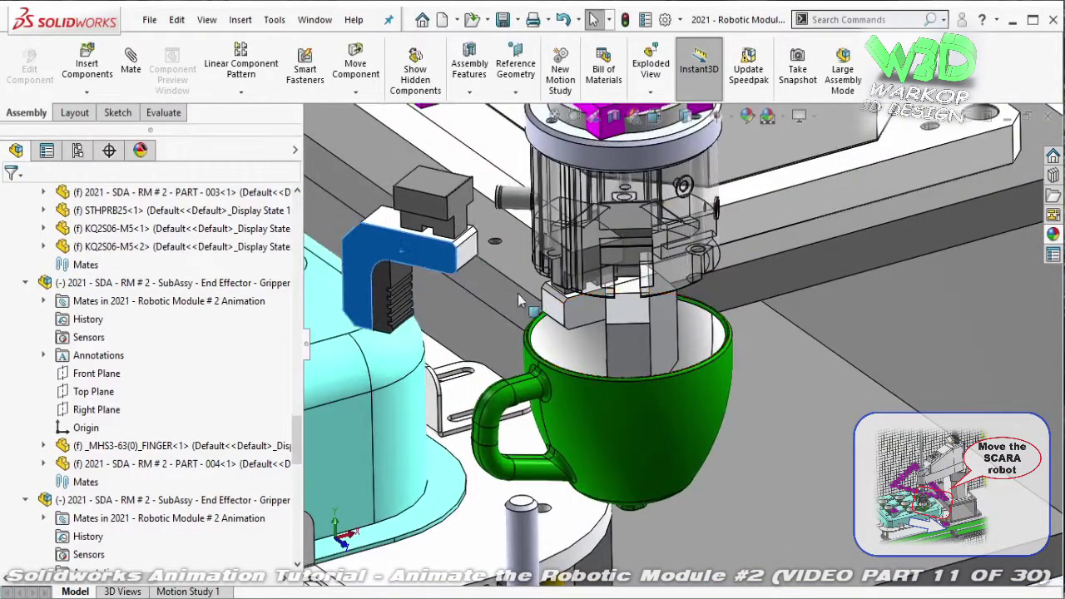
{"action": "mouse_move", "coordinate": [392, 250]}
{"action": "left_mouse_down"}
{"action": "mouse_move", "coordinate": [613, 313]}
{"action": "mouse_move", "coordinate": [572, 566]}
{"action": "left_mouse_up"}
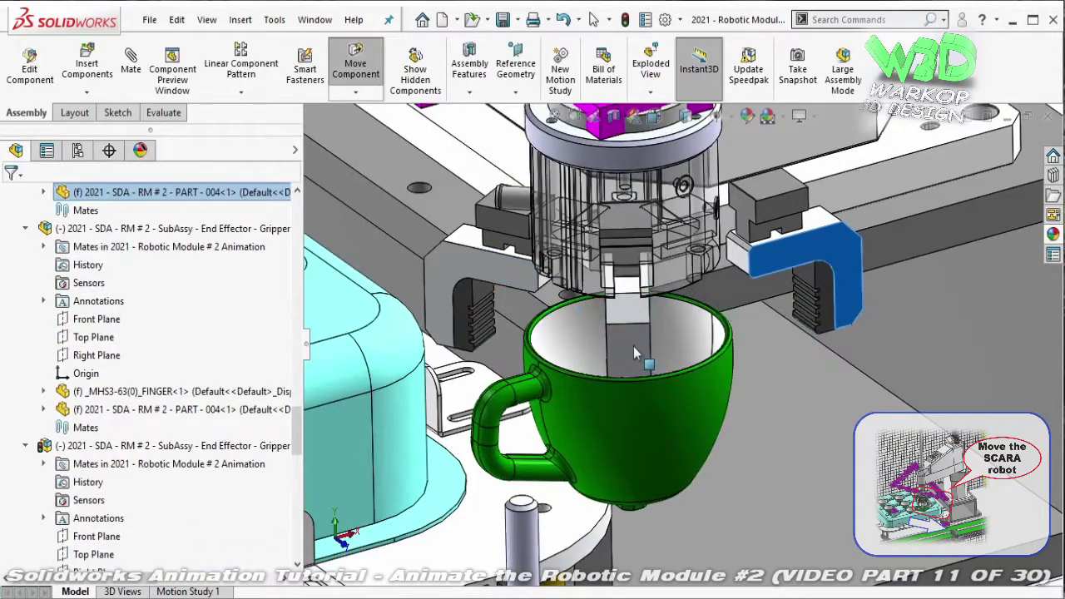
{"action": "scroll", "coordinate": [670, 421], "scroll_direction": "up", "scroll_amount": 3}
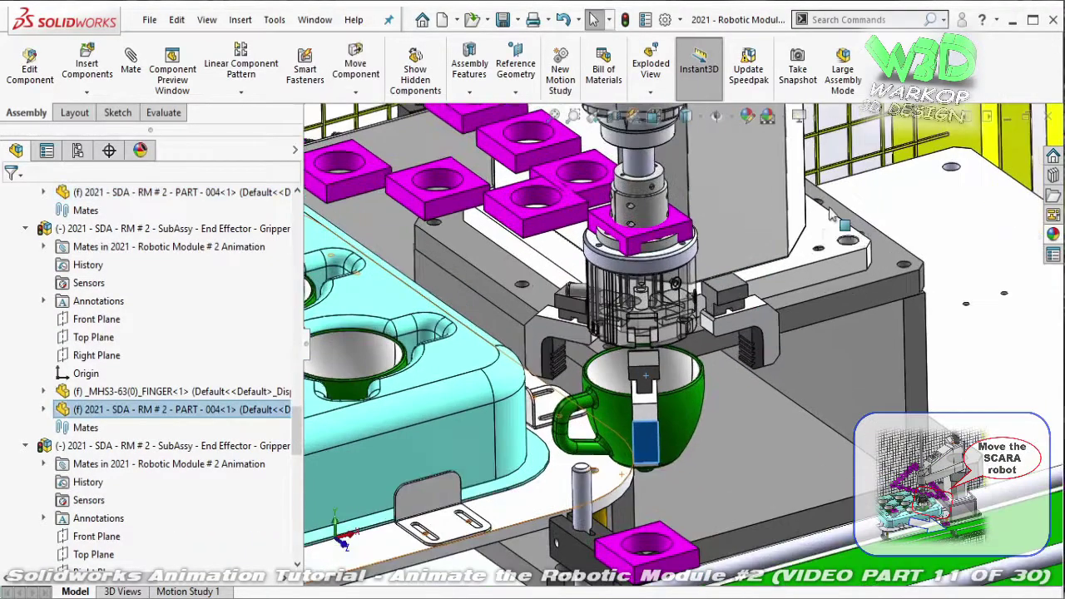
{"action": "key", "text": "Escape"}
{"action": "scroll", "coordinate": [703, 307], "scroll_direction": "down", "scroll_amount": 5}
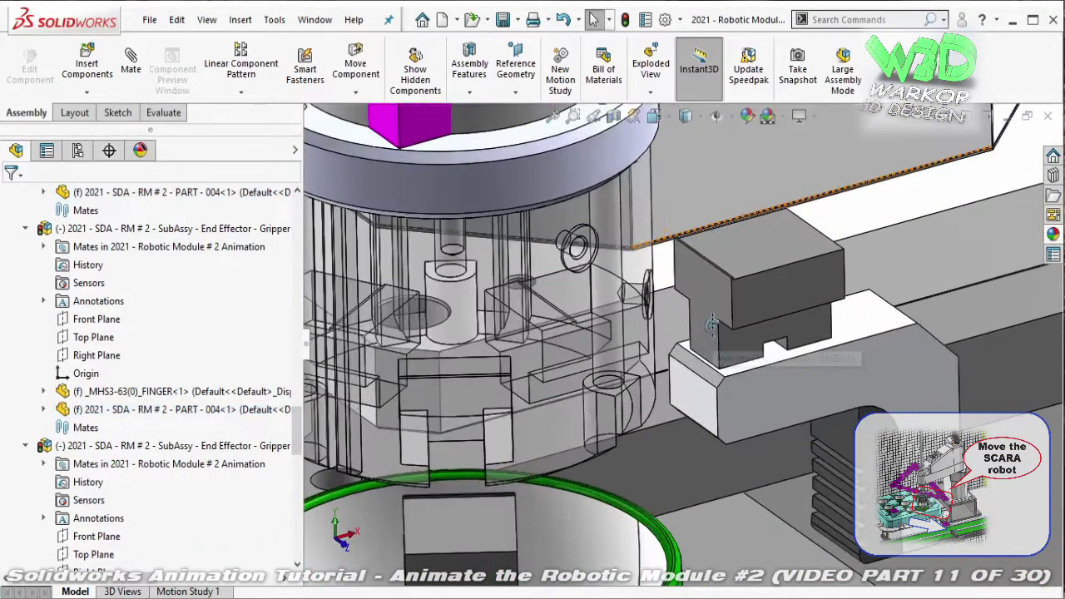
{"action": "middle_click_drag", "start_coordinate": [703, 306], "coordinate": [711, 292]}
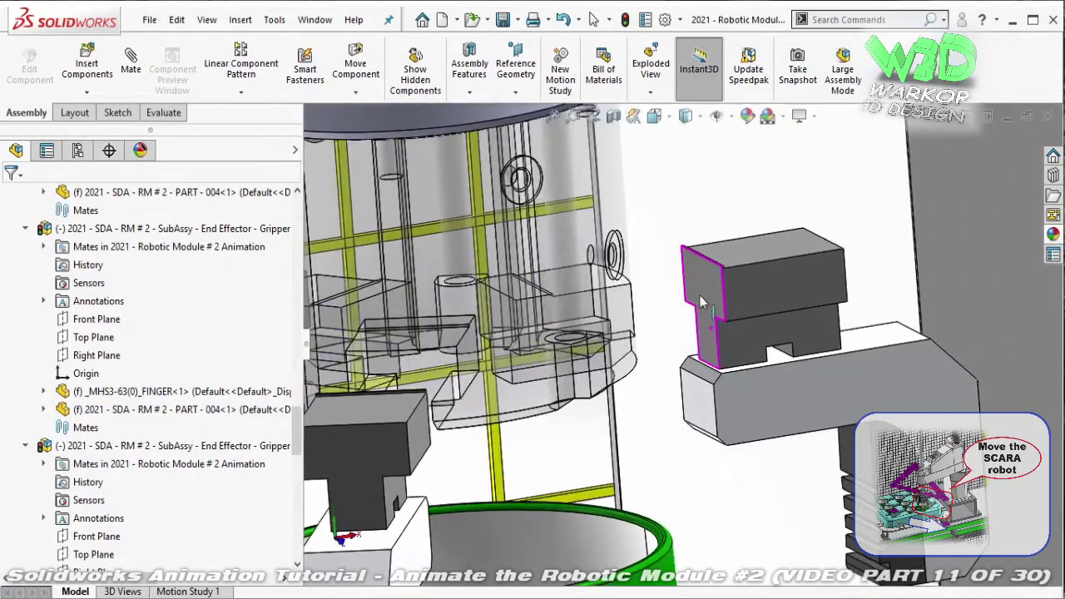
- Mate a finger face and a finger edge coincident to End Effector edges (Coincident88, Coincident89)
{"action": "left_click", "coordinate": [711, 286]}
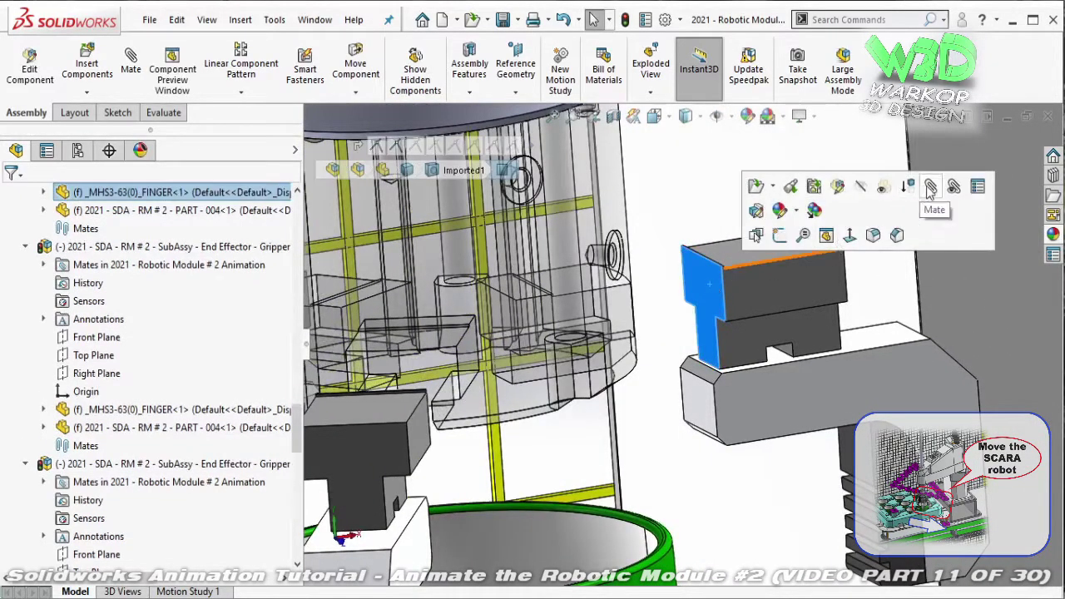
{"action": "key", "text": "m"}
{"action": "scroll", "coordinate": [543, 349], "scroll_direction": "down", "scroll_amount": 2}
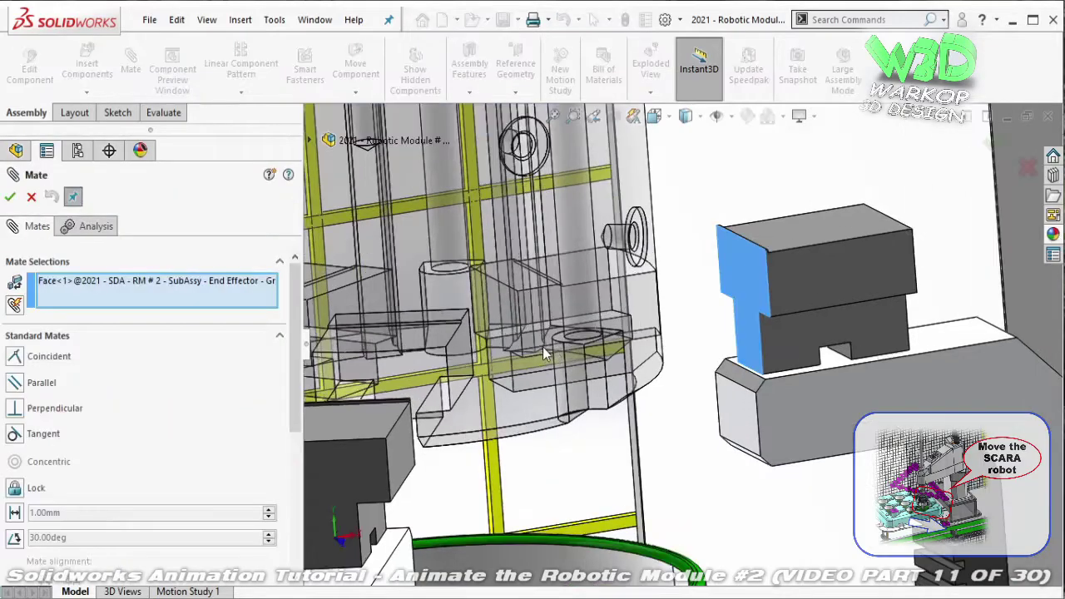
{"action": "left_click", "coordinate": [513, 385]}
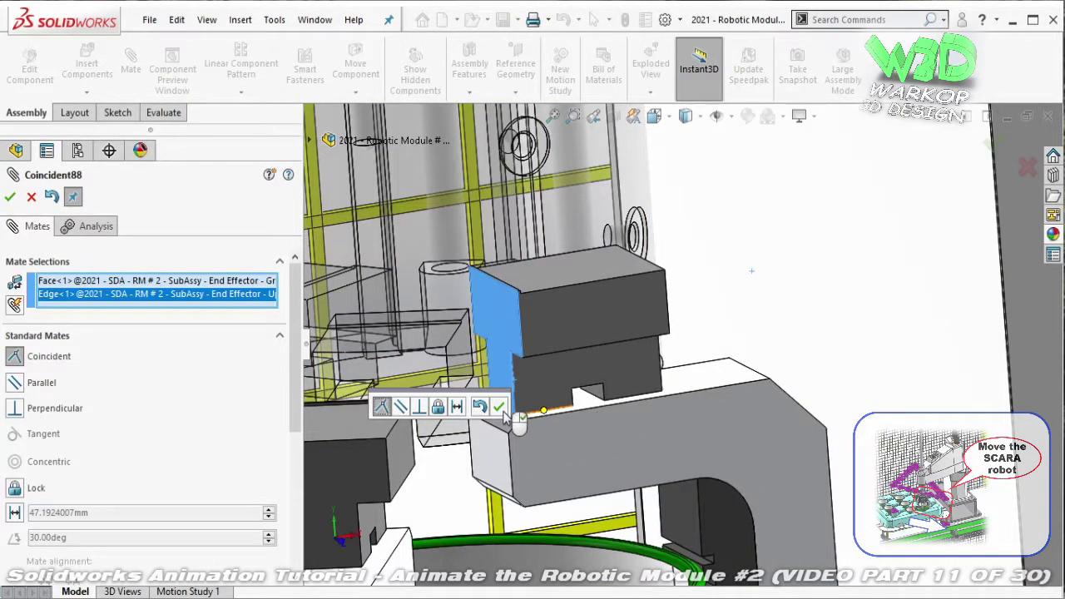
{"action": "left_click", "coordinate": [498, 406]}
{"action": "left_click", "coordinate": [449, 397]}
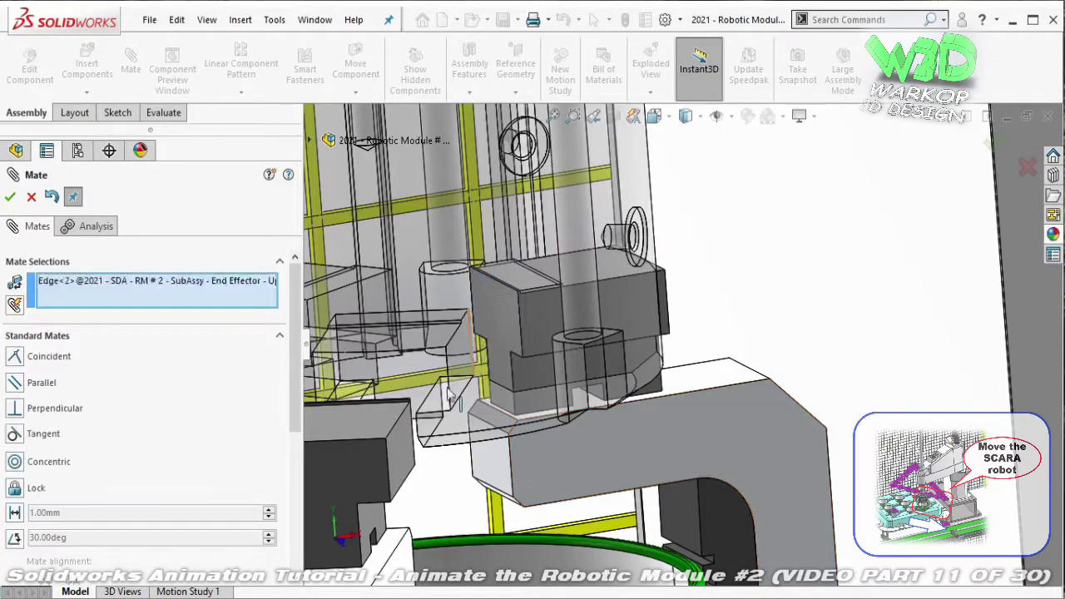
{"action": "left_click", "coordinate": [416, 429]}
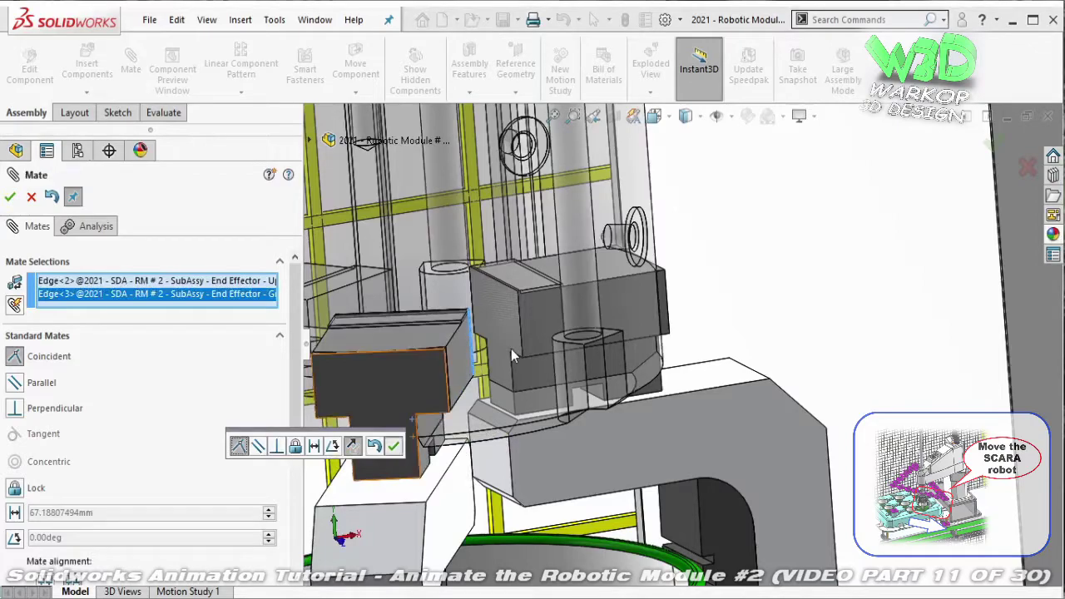
{"action": "key", "text": "Return"}
- Mate the other finger's face coincident to its edge as Coincident90 and close mating
{"action": "middle_click_drag", "start_coordinate": [399, 327], "coordinate": [464, 326]}
{"action": "scroll", "coordinate": [464, 327], "scroll_direction": "down", "scroll_amount": 3}
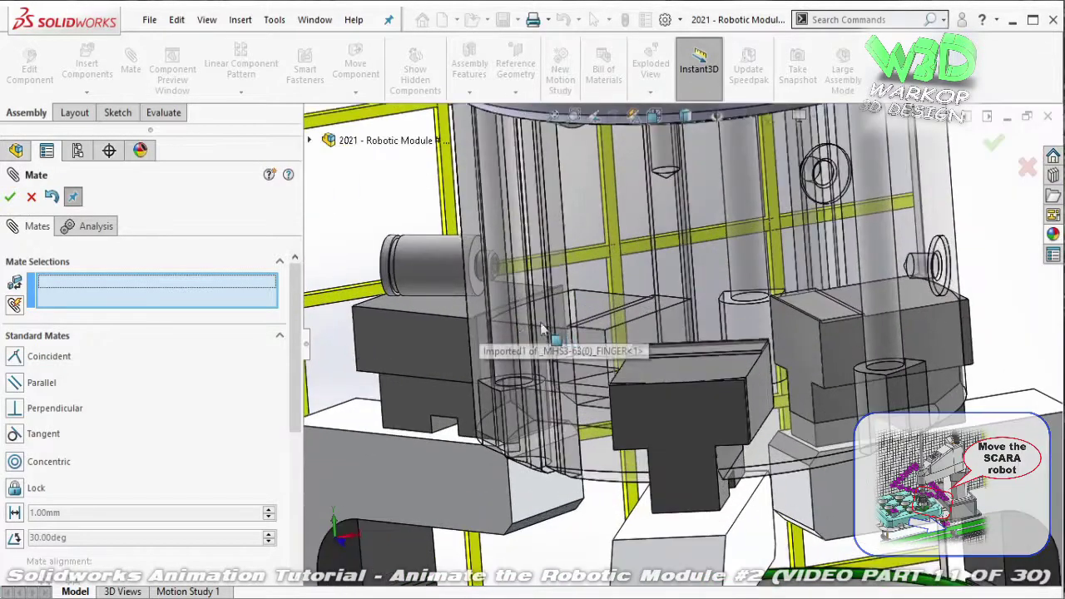
{"action": "left_click", "coordinate": [519, 324]}
{"action": "left_click", "coordinate": [695, 323]}
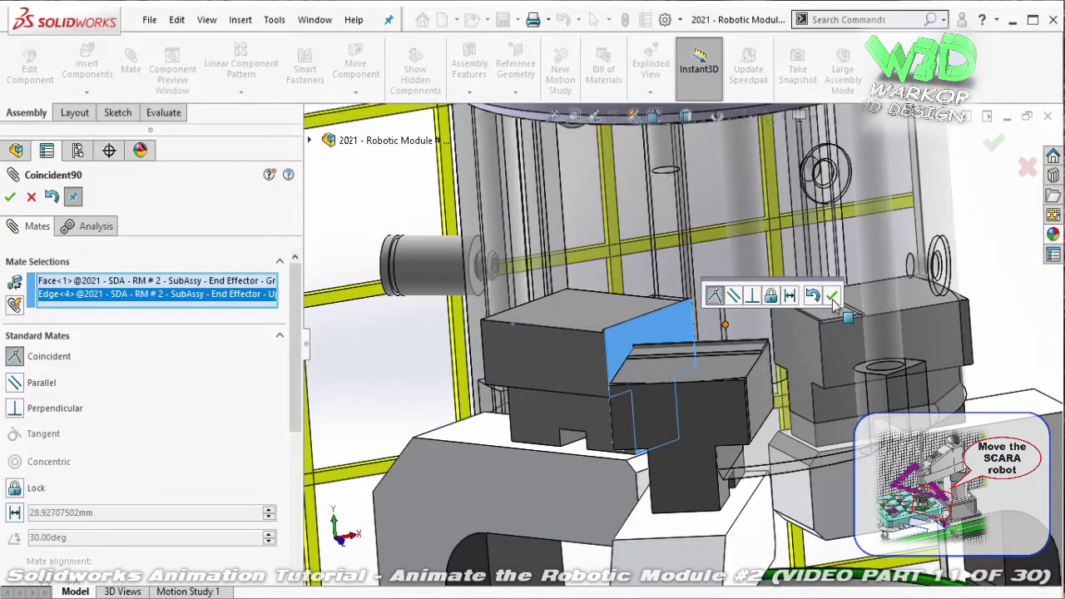
{"action": "left_click", "coordinate": [832, 297]}
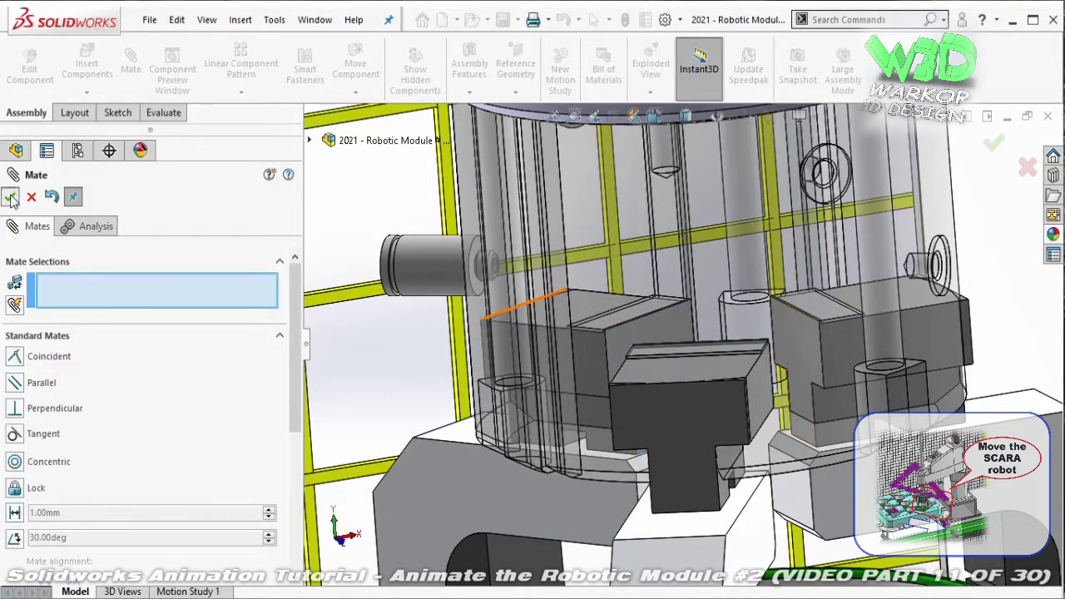
{"action": "key", "text": "Escape"}
- Confirm both gripper jaws are now fixed in place, then select the tea cup
{"action": "middle_click_drag", "start_coordinate": [743, 308], "coordinate": [620, 464]}
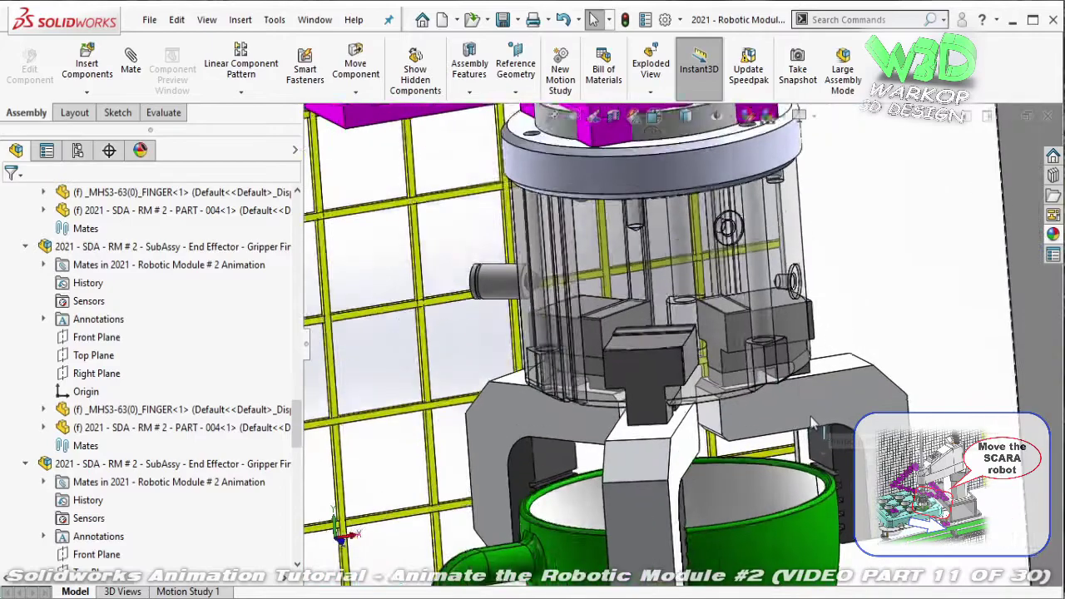
{"action": "left_click_drag", "start_coordinate": [620, 464], "coordinate": [523, 421]}
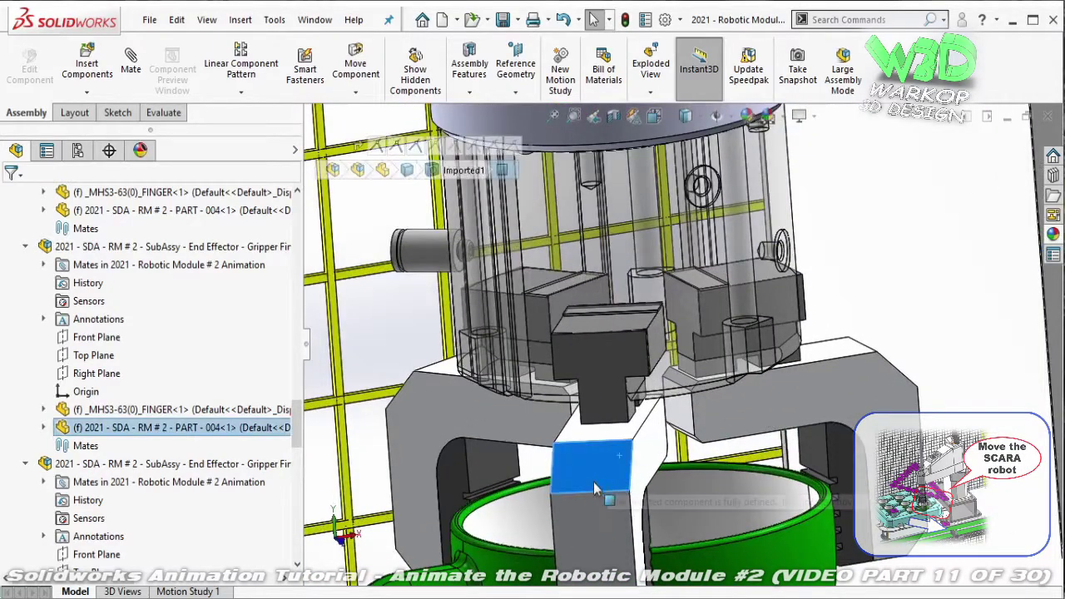
{"action": "left_click", "coordinate": [478, 417]}
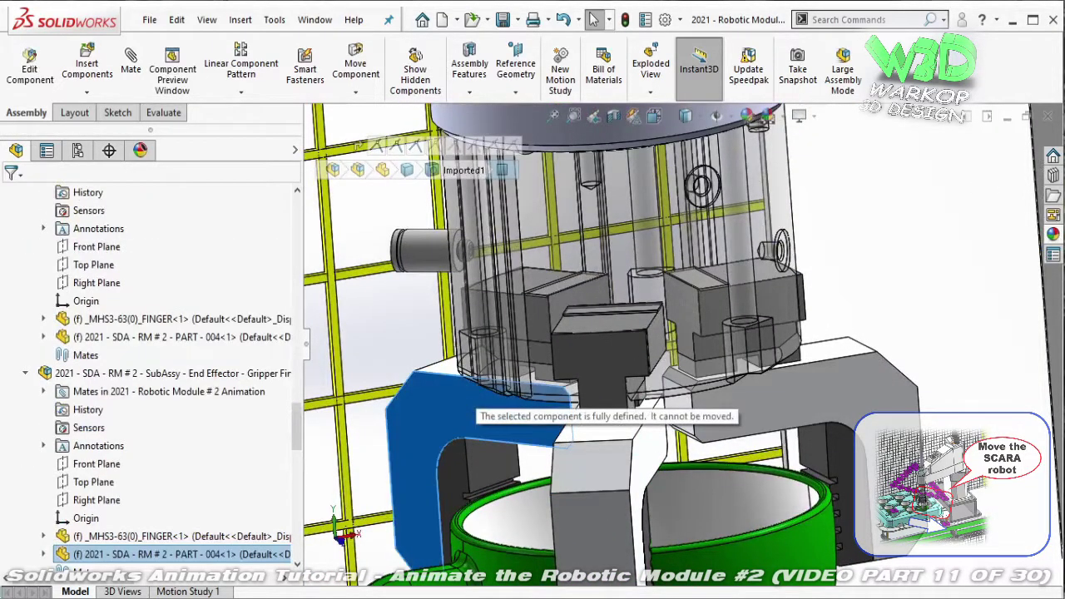
{"action": "left_click_drag", "start_coordinate": [791, 403], "coordinate": [803, 492]}
{"action": "left_click", "coordinate": [722, 506]}
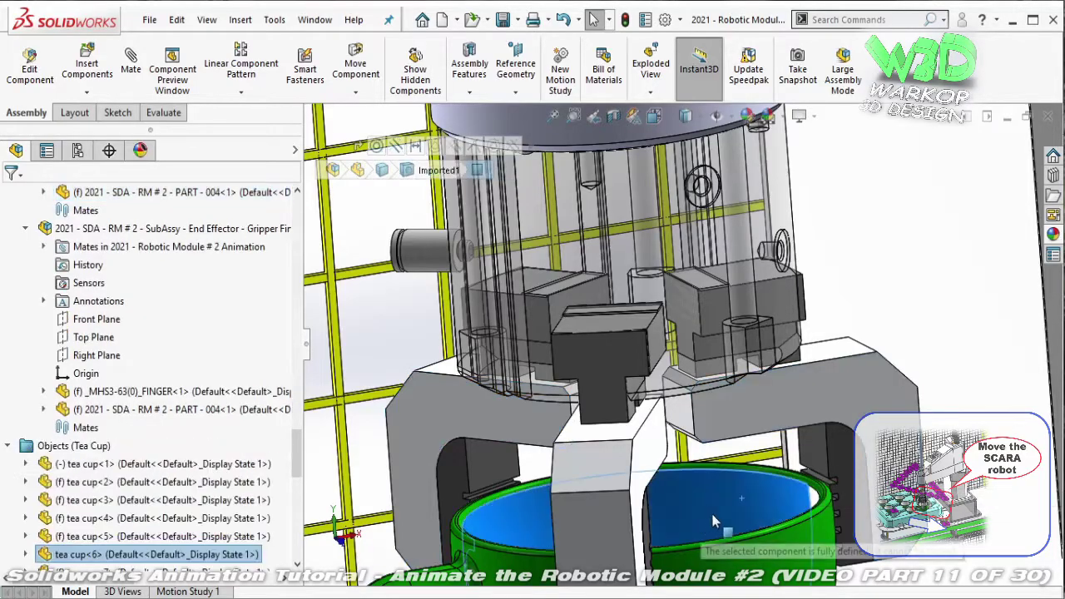
- Group the new mates Concentric32 through Coincident90 into a new mate folder
{"action": "scroll", "coordinate": [821, 380], "scroll_direction": "up", "scroll_amount": 3}
{"action": "scroll", "coordinate": [603, 358], "scroll_direction": "up", "scroll_amount": 3}
{"action": "scroll", "coordinate": [604, 357], "scroll_direction": "up", "scroll_amount": 2}
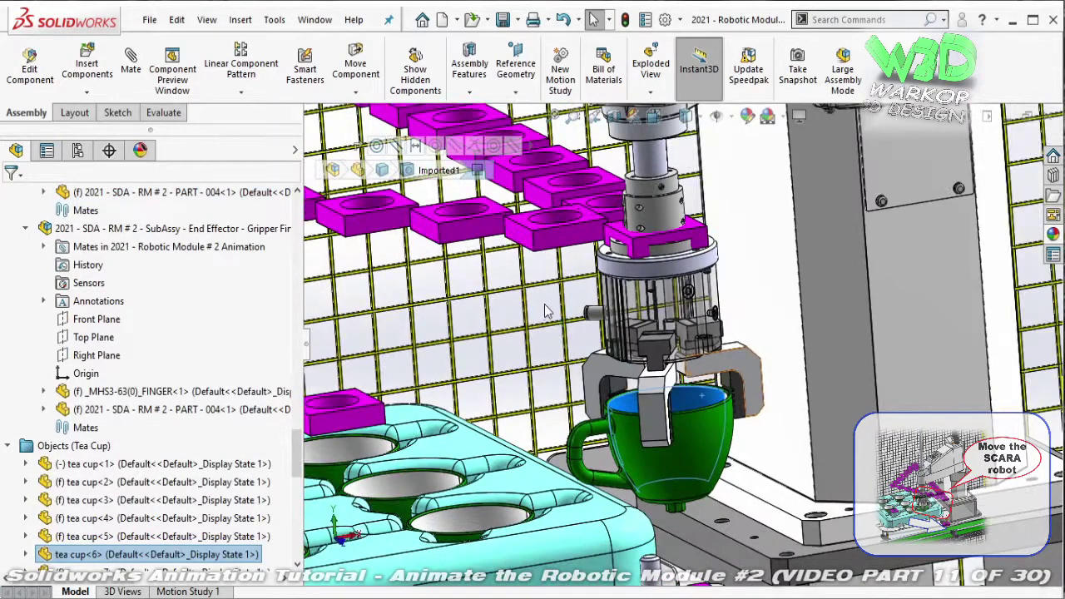
{"action": "scroll", "coordinate": [604, 357], "scroll_direction": "up", "scroll_amount": 2}
{"action": "scroll", "coordinate": [604, 357], "scroll_direction": "up", "scroll_amount": 3}
{"action": "scroll", "coordinate": [605, 357], "scroll_direction": "up", "scroll_amount": 3}
{"action": "scroll", "coordinate": [630, 337], "scroll_direction": "down", "scroll_amount": 1}
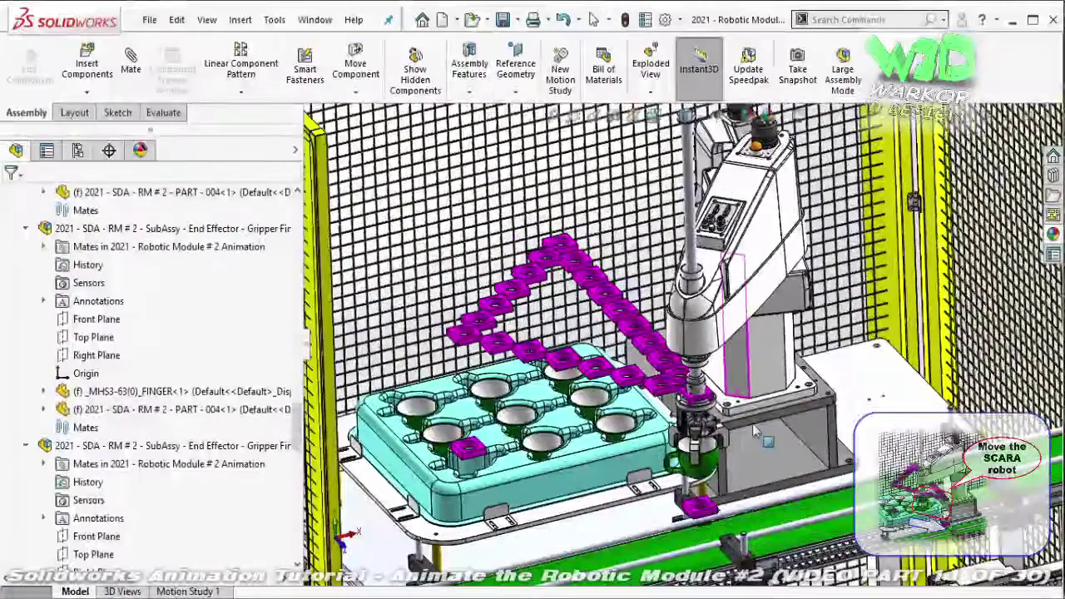
{"action": "scroll", "coordinate": [630, 337], "scroll_direction": "down", "scroll_amount": 2}
{"action": "scroll", "coordinate": [147, 493], "scroll_direction": "down", "scroll_amount": 5}
{"action": "scroll", "coordinate": [146, 493], "scroll_direction": "down", "scroll_amount": 5}
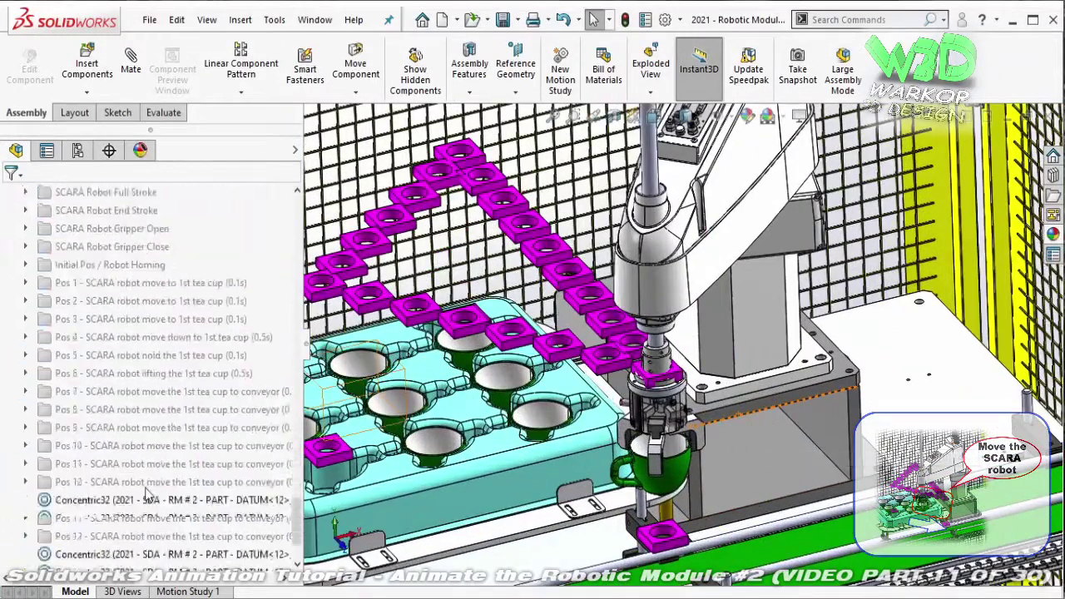
{"action": "scroll", "coordinate": [146, 493], "scroll_direction": "down", "scroll_amount": 3}
{"action": "left_click", "coordinate": [125, 409]}
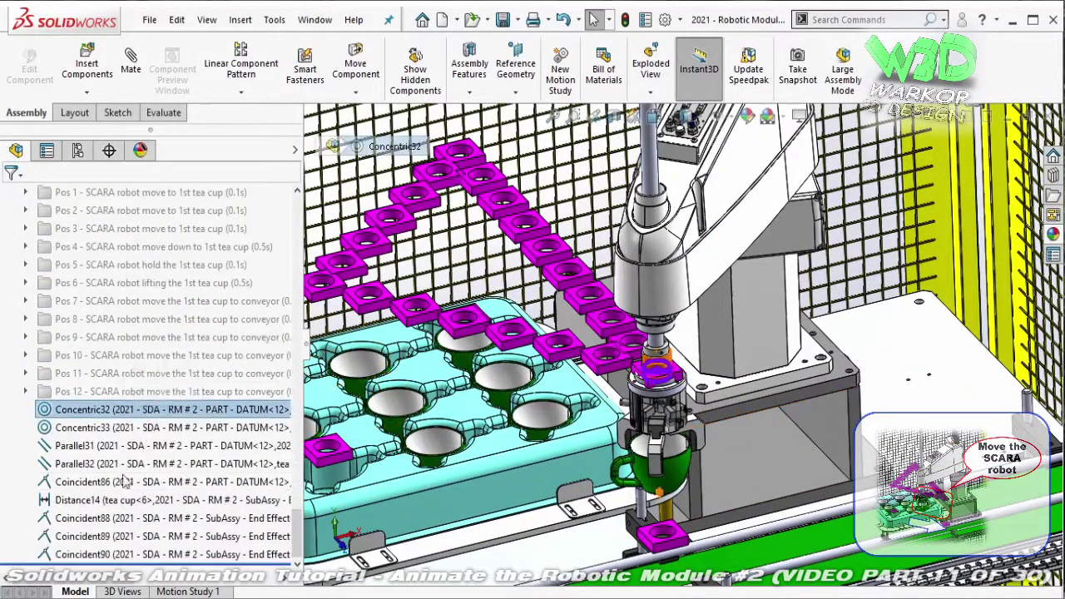
{"action": "left_click", "coordinate": [111, 554], "text": "shift"}
{"action": "right_click", "coordinate": [111, 554]}
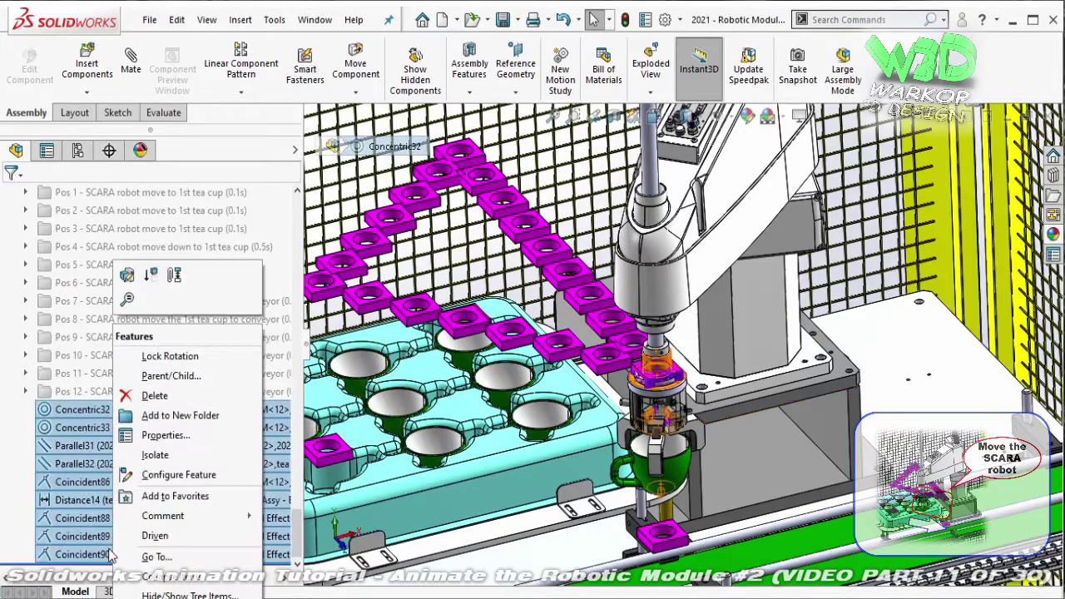
{"action": "left_click", "coordinate": [177, 415]}
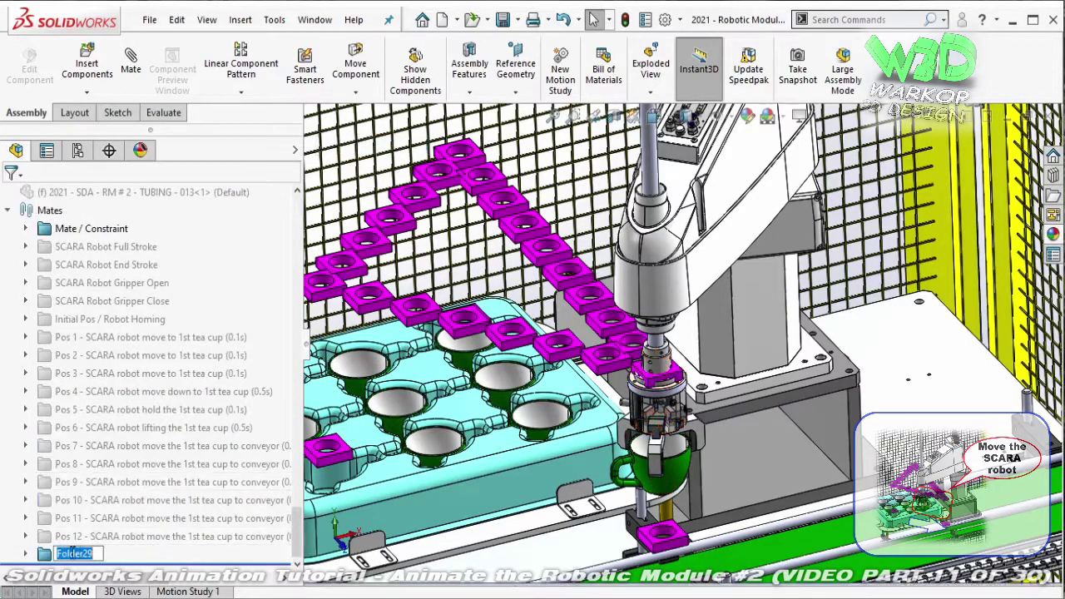
- Paste the copied position name as the folder name and change its number to Pos 13
{"action": "right_click", "coordinate": [88, 552]}
{"action": "left_click", "coordinate": [108, 395]}
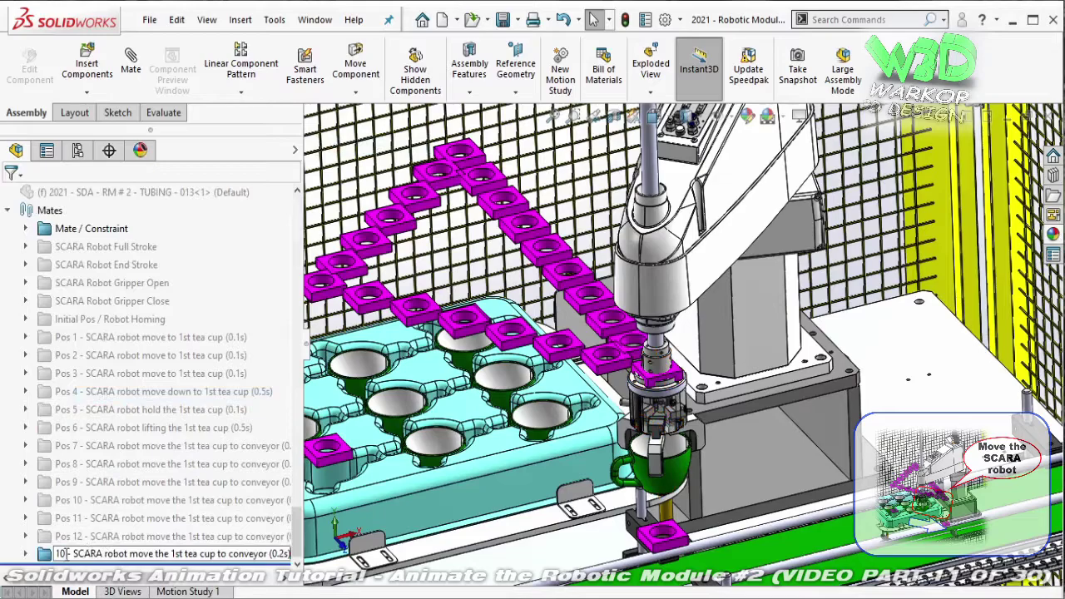
{"action": "type", "text": "3"}
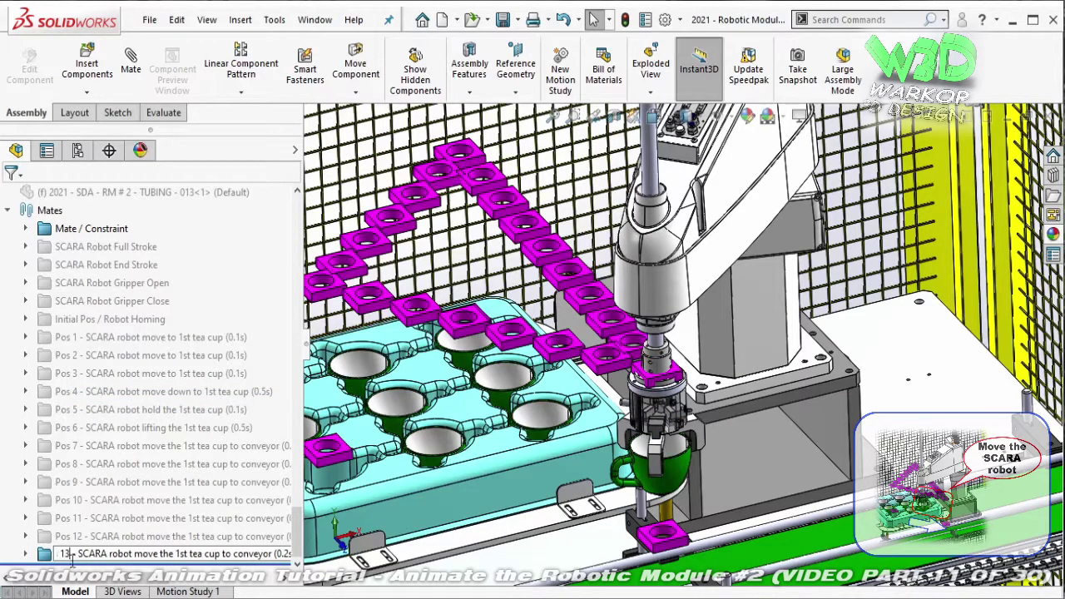
{"action": "type", "text": "Pos"}
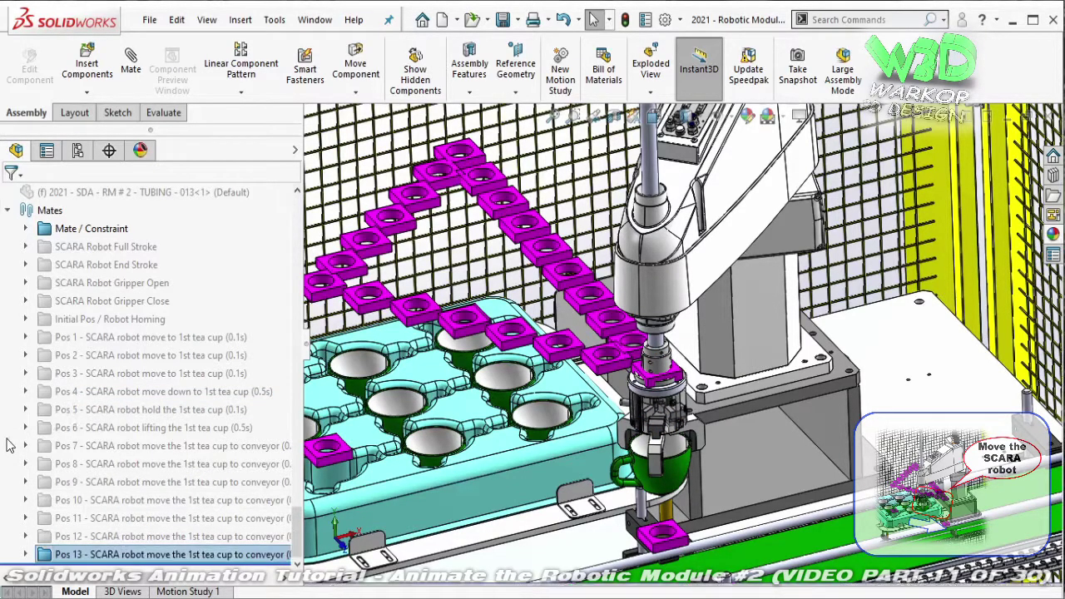
{"action": "key", "text": "Return"}
{"action": "scroll", "coordinate": [659, 332], "scroll_direction": "up", "scroll_amount": 3}
{"action": "scroll", "coordinate": [659, 333], "scroll_direction": "up", "scroll_amount": 3}
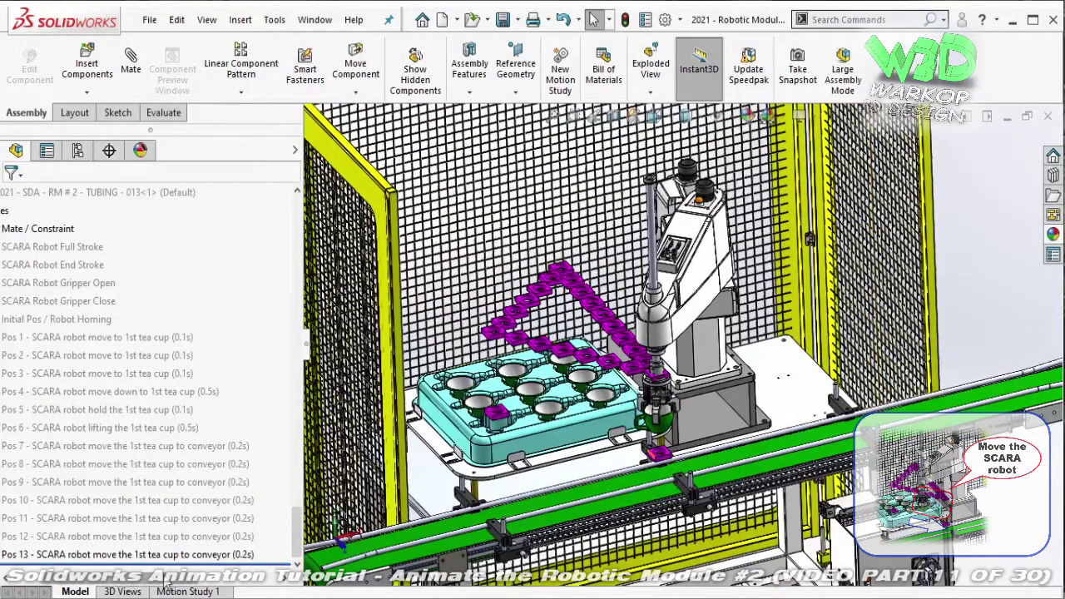
- Suppress the Pos 12 mate folder to move the robot back one position
{"action": "left_click", "coordinate": [125, 554]}
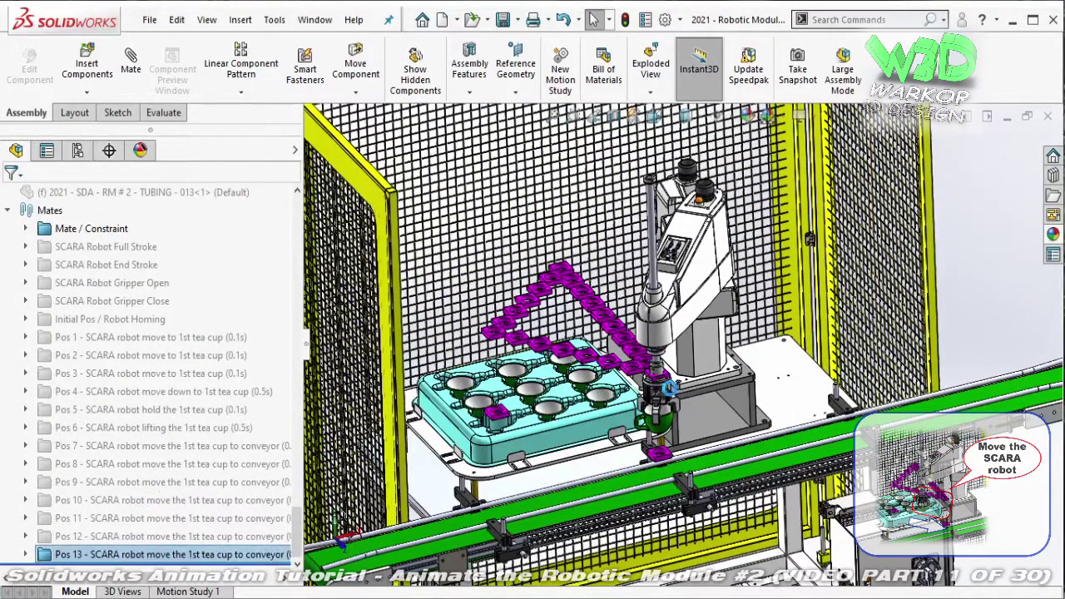
{"action": "left_click", "coordinate": [686, 406]}
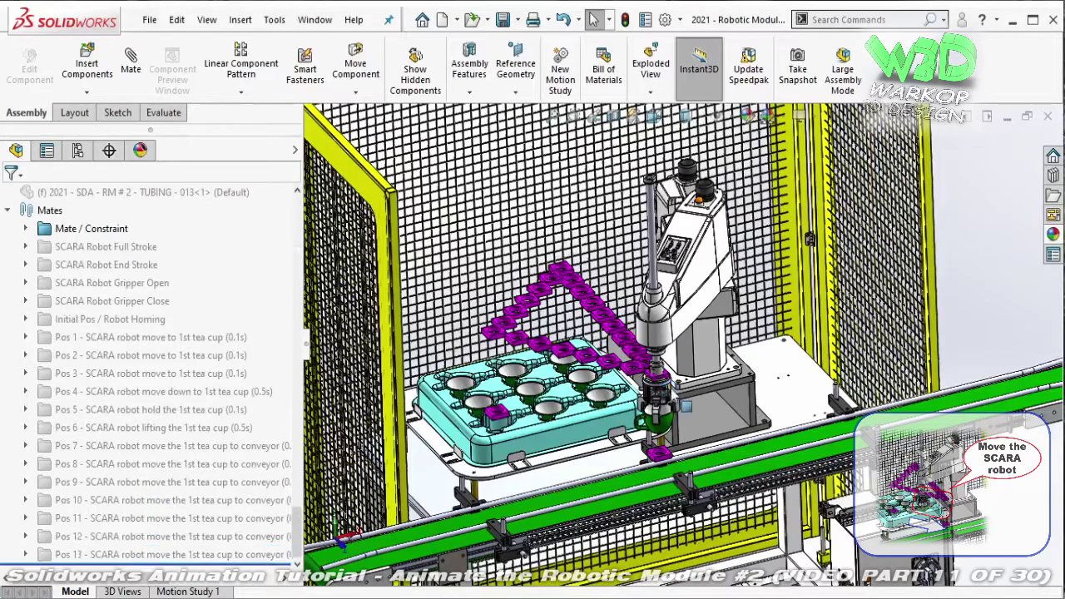
{"action": "left_click", "coordinate": [206, 536]}
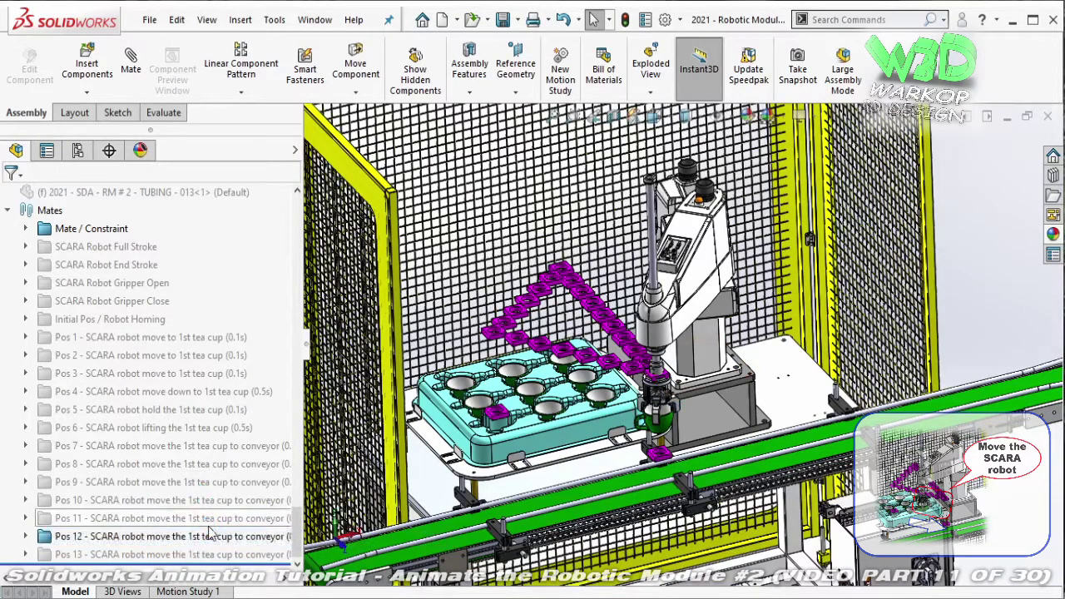
{"action": "left_click", "coordinate": [210, 536]}
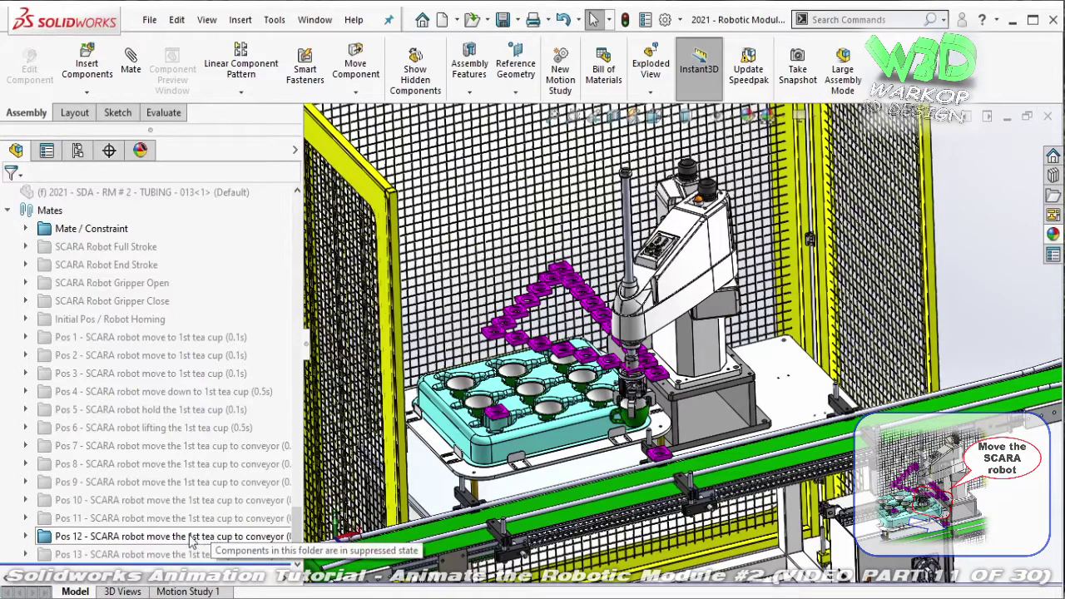
{"action": "left_click", "coordinate": [191, 539]}
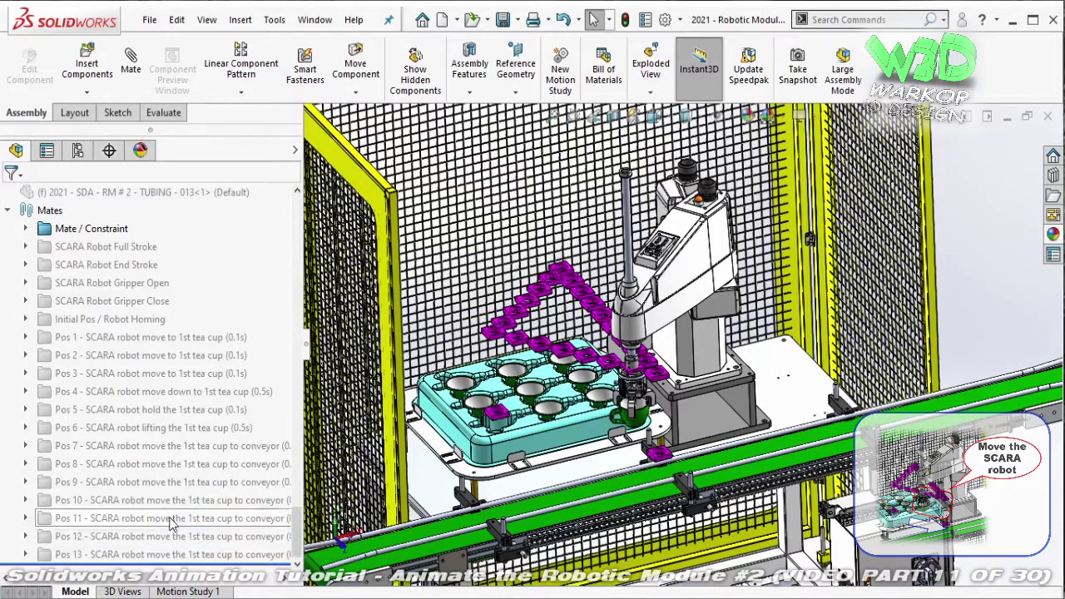
- Suppress the Pos 11 and Pos 10 mate folders so the gripper returns over the tray
{"action": "left_click", "coordinate": [169, 523]}
{"action": "left_click", "coordinate": [169, 506]}
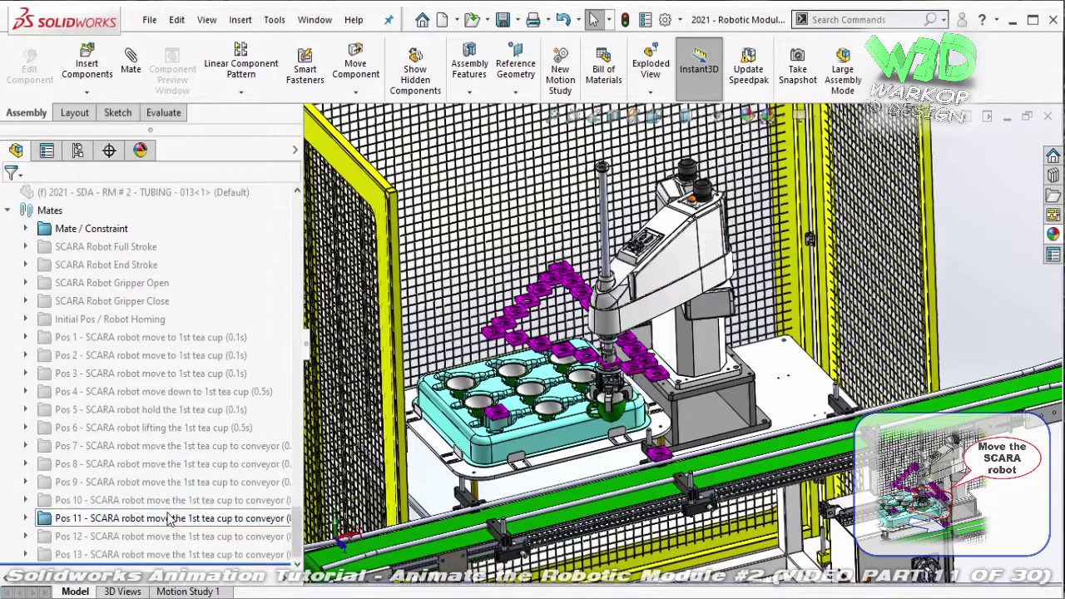
{"action": "left_click", "coordinate": [169, 518]}
{"action": "left_click", "coordinate": [158, 500]}
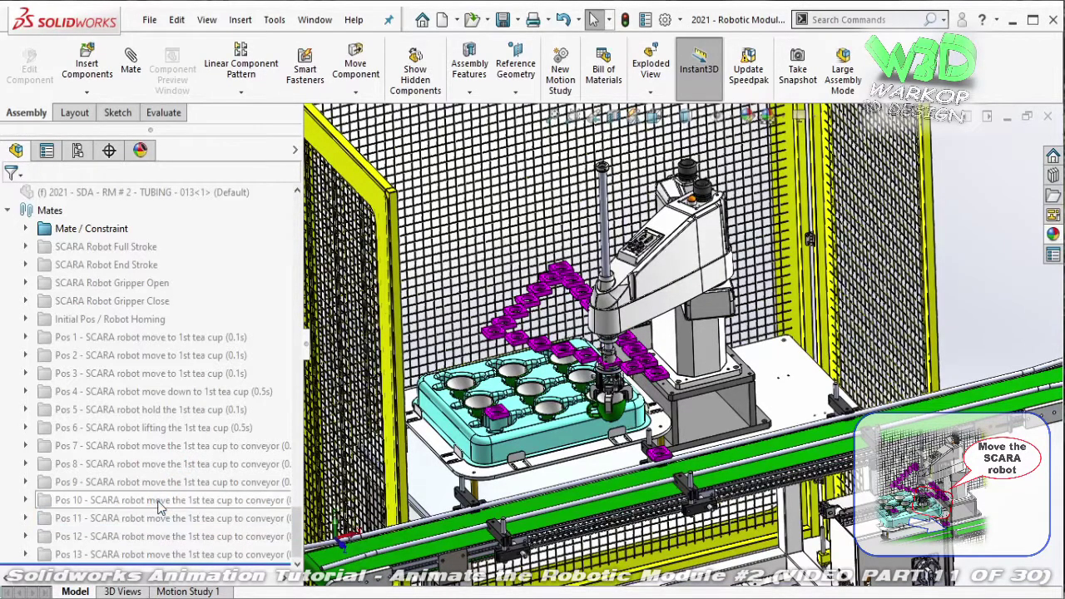
{"action": "left_click", "coordinate": [160, 502]}
{"action": "left_click", "coordinate": [167, 447]}
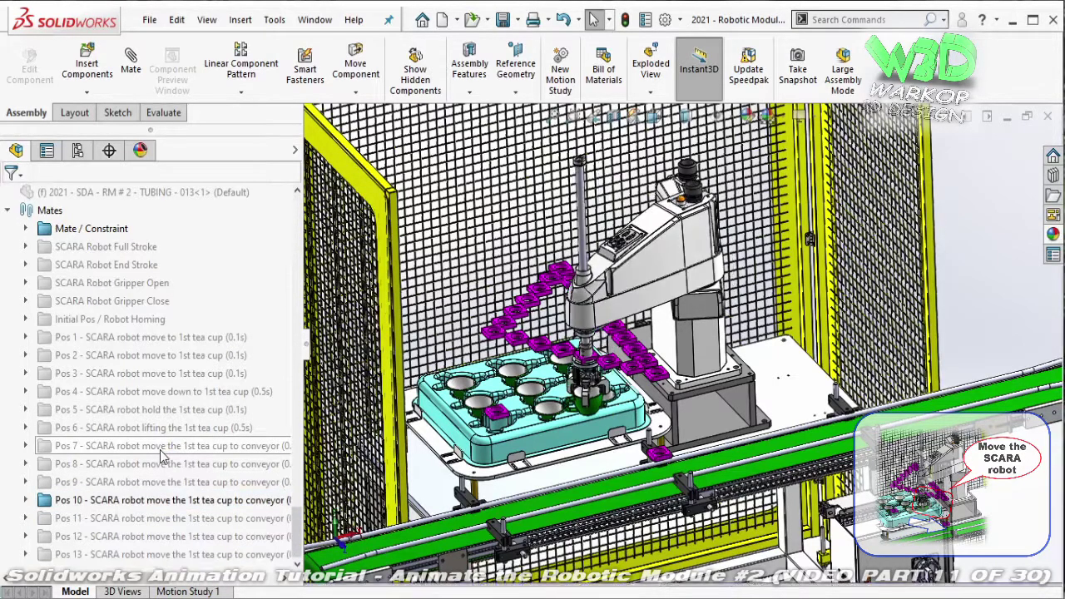
{"action": "scroll", "coordinate": [167, 455], "scroll_direction": "up", "scroll_amount": 2}
{"action": "scroll", "coordinate": [162, 455], "scroll_direction": "up", "scroll_amount": 3}
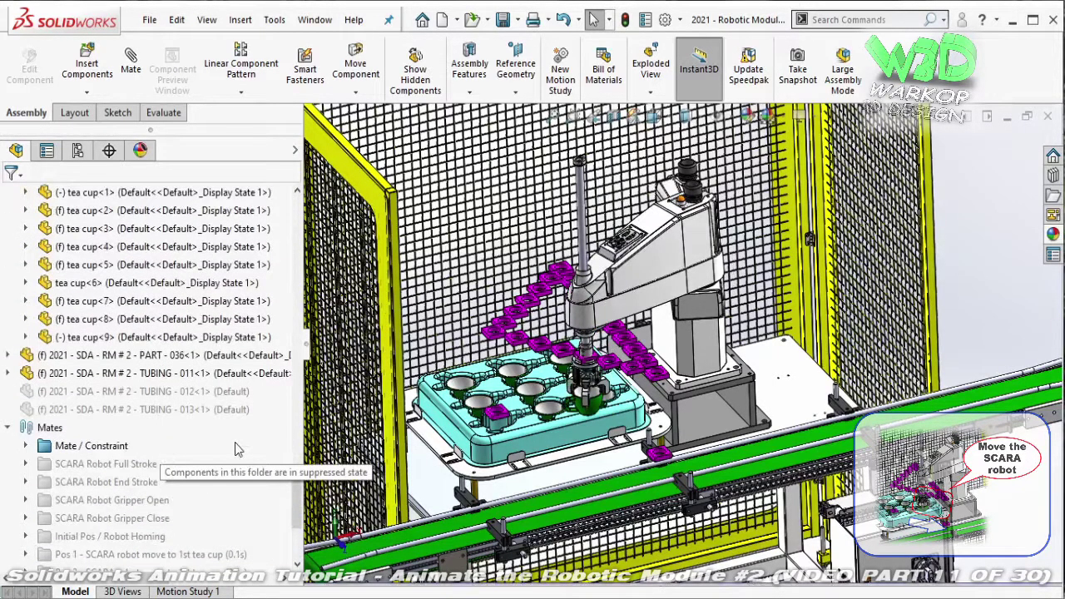
- Collapse the assembly tree, highlight the Robot Path parts, and expand the Mates folder
{"action": "right_click", "coordinate": [235, 449]}
{"action": "left_click", "coordinate": [248, 457]}
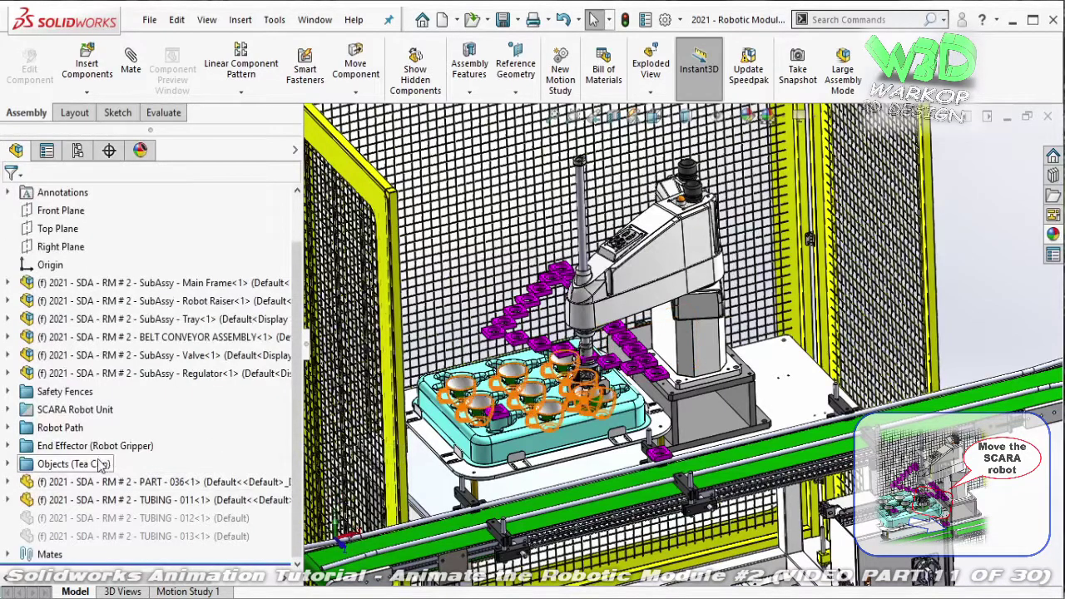
{"action": "right_click", "coordinate": [71, 434]}
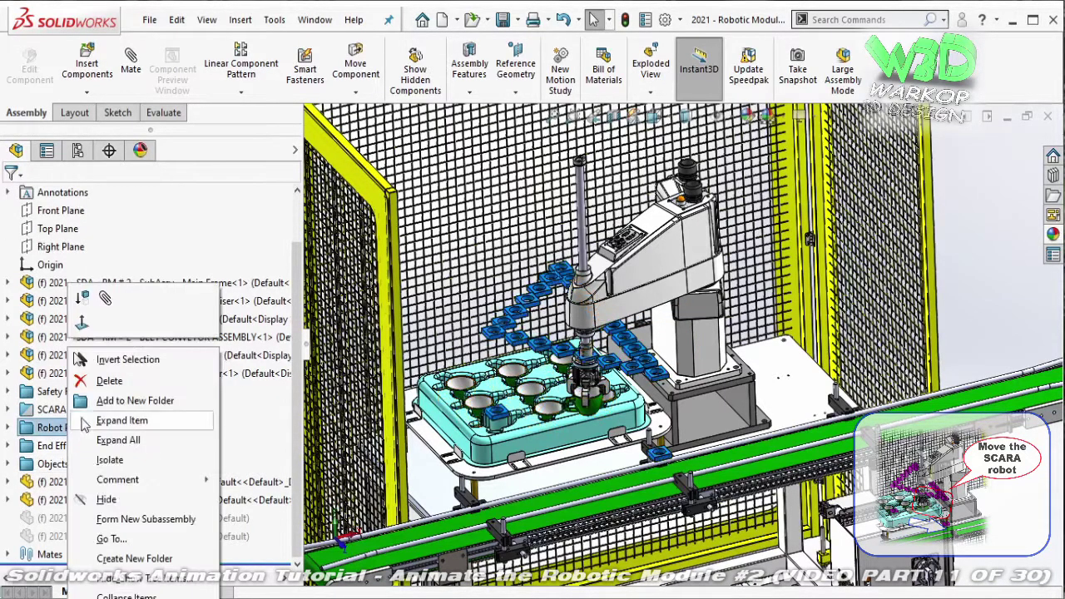
{"action": "left_click", "coordinate": [104, 494]}
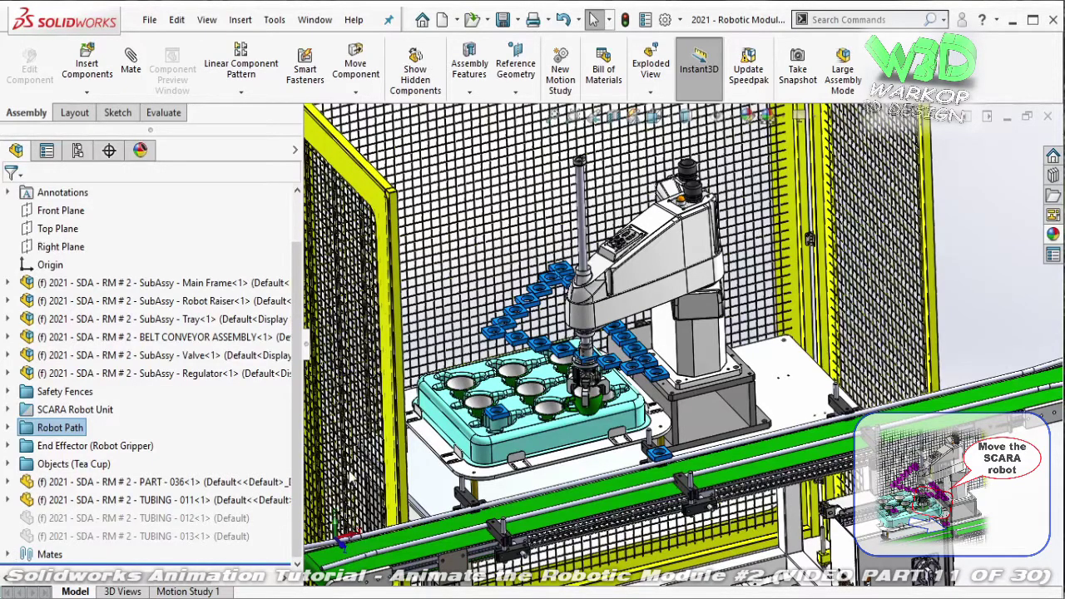
{"action": "left_click", "coordinate": [7, 554]}
{"action": "scroll", "coordinate": [150, 374], "scroll_direction": "down", "scroll_amount": 6}
- Orbit to a frontal view of the robot cell and suppress the Pos 10 mates
{"action": "left_click", "coordinate": [125, 500]}
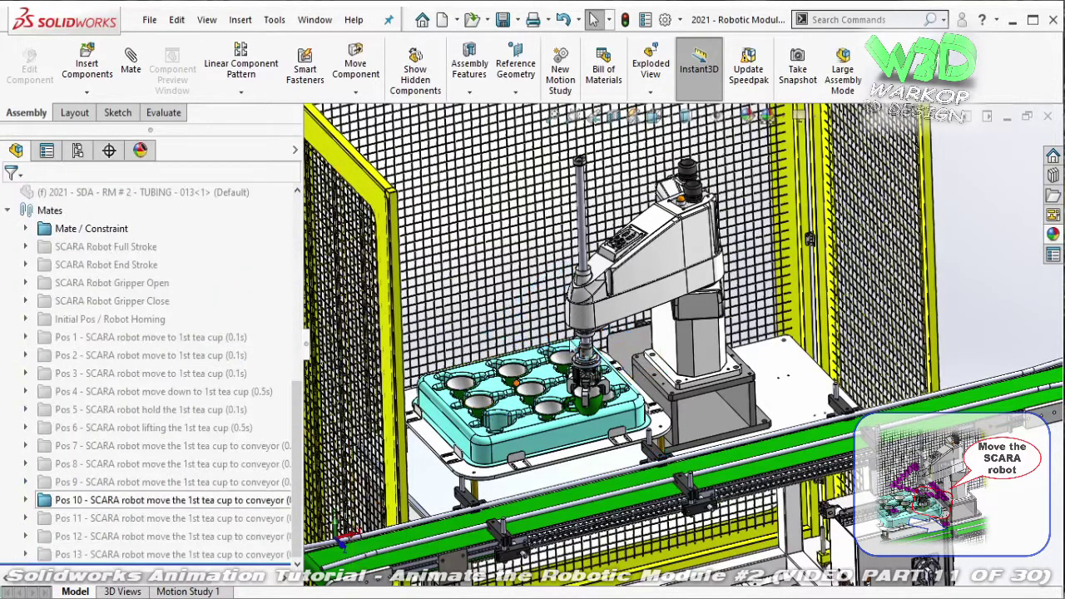
{"action": "middle_click_drag", "start_coordinate": [582, 333], "coordinate": [680, 447]}
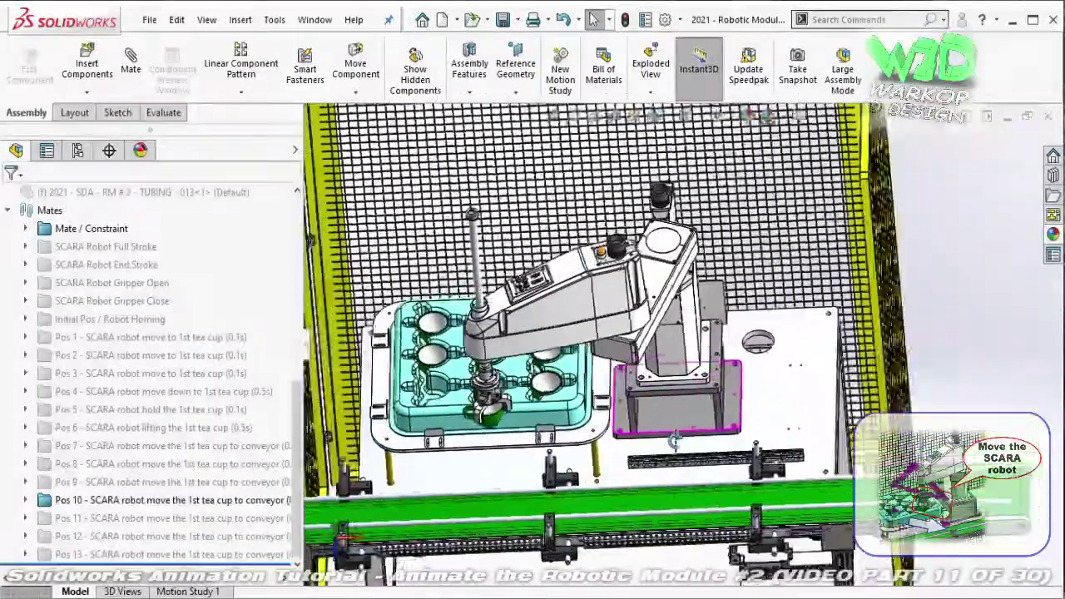
{"action": "middle_click_drag", "start_coordinate": [680, 447], "coordinate": [675, 425]}
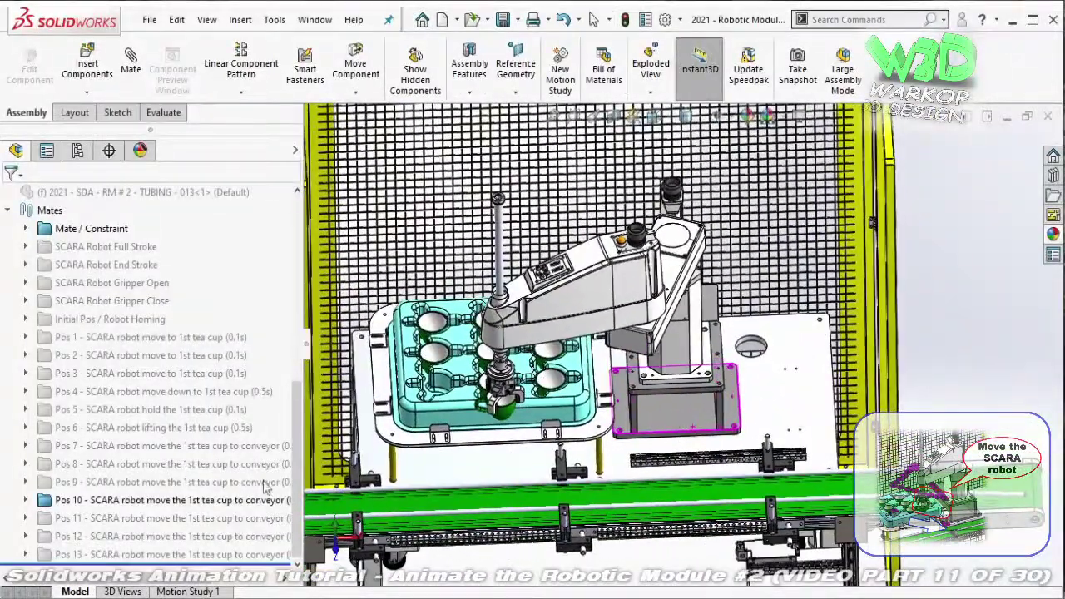
{"action": "left_click", "coordinate": [160, 504]}
{"action": "left_click", "coordinate": [171, 450]}
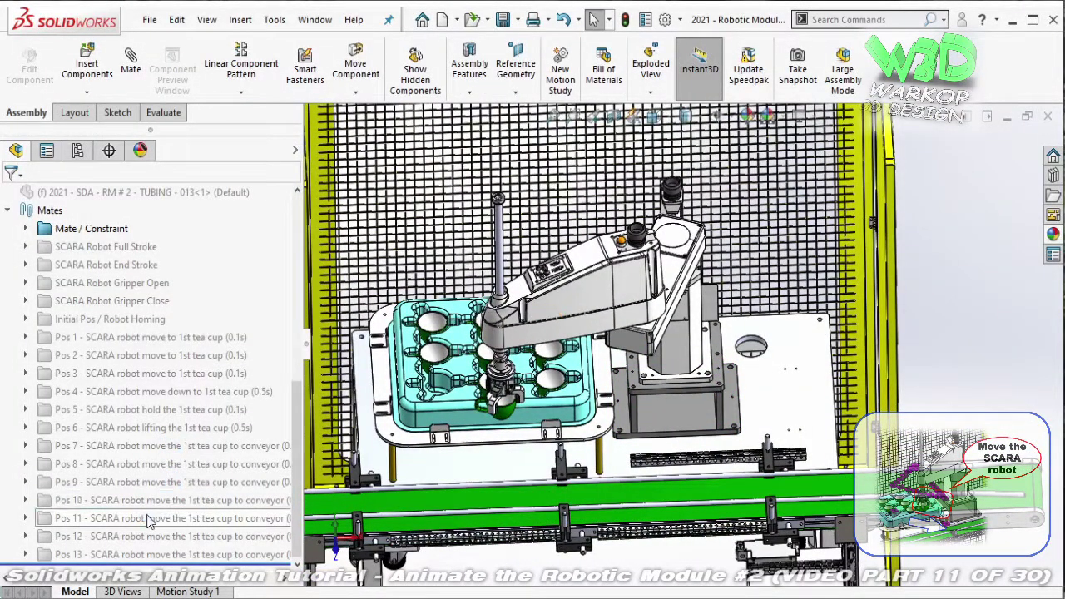
- Unsuppress the Pos 11 and Pos 12 mates in turn, then select Pos 13
{"action": "left_click", "coordinate": [148, 520]}
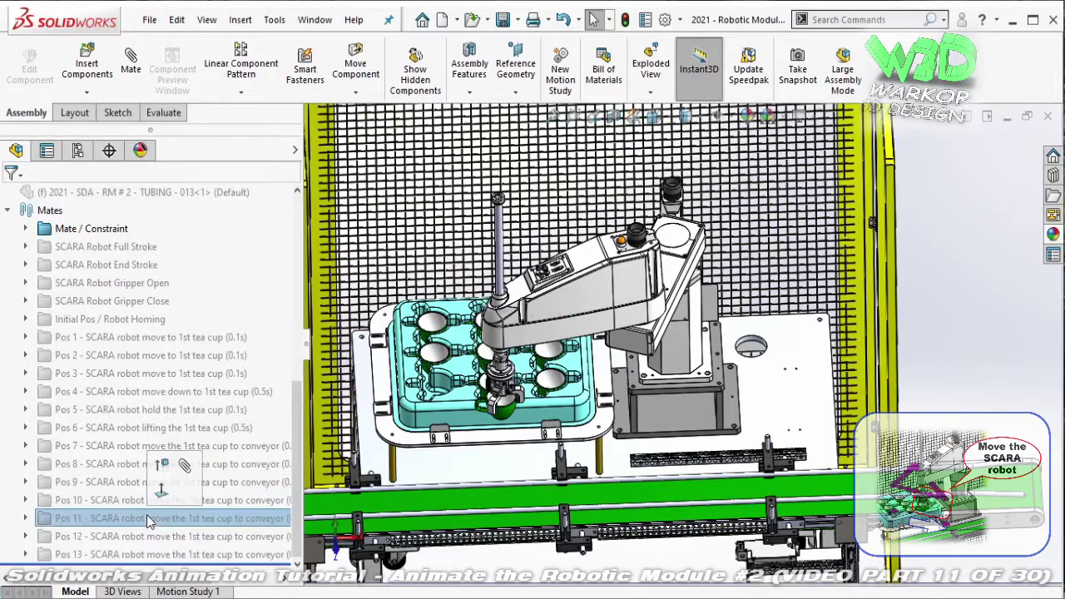
{"action": "left_click", "coordinate": [173, 466]}
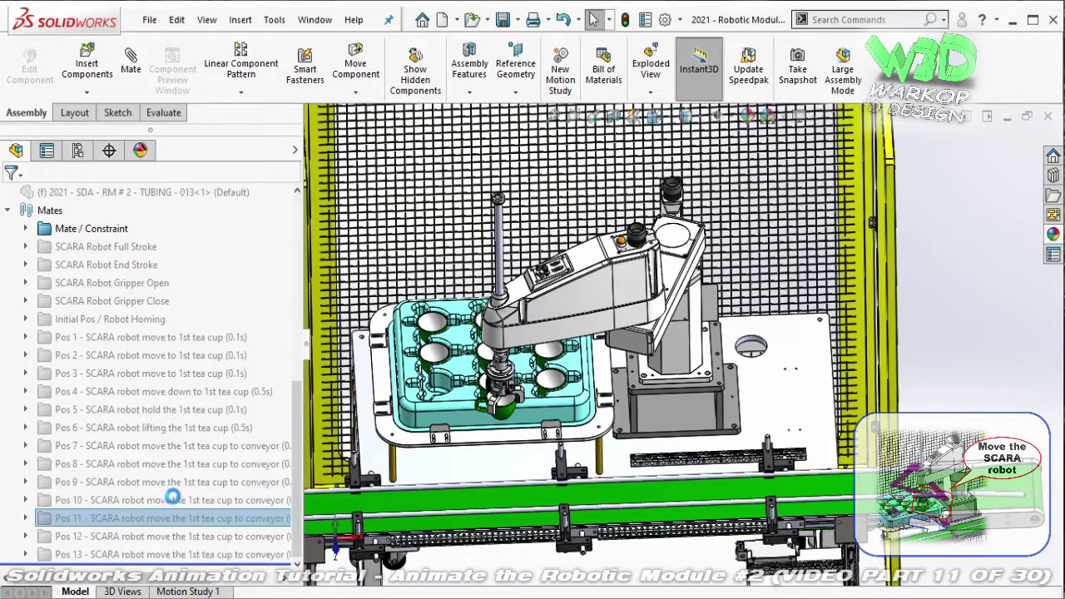
{"action": "left_click", "coordinate": [150, 537]}
{"action": "left_click", "coordinate": [163, 503]}
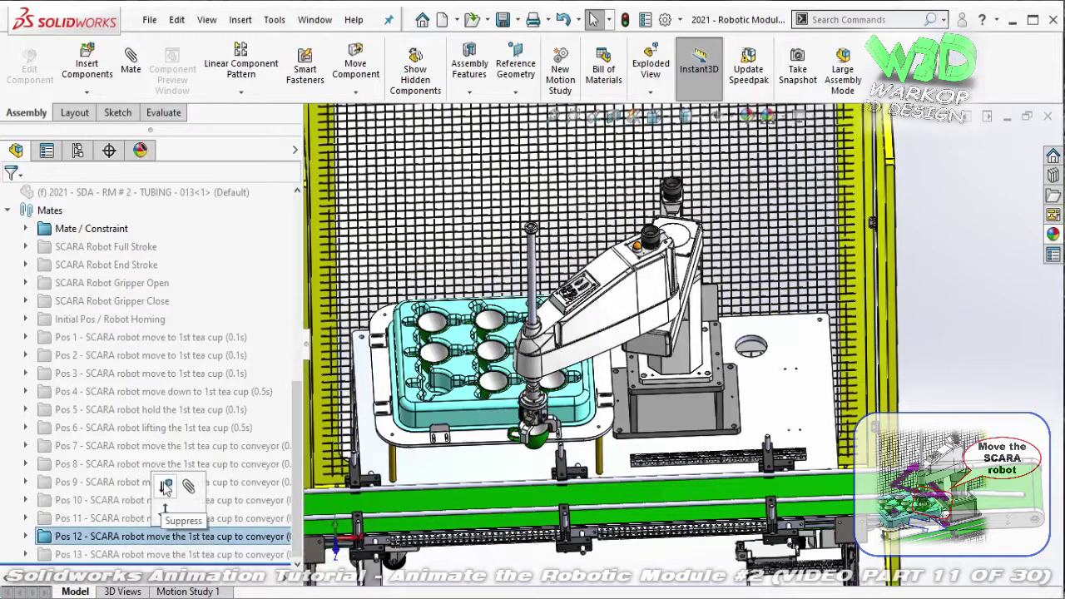
{"action": "left_click", "coordinate": [152, 555]}
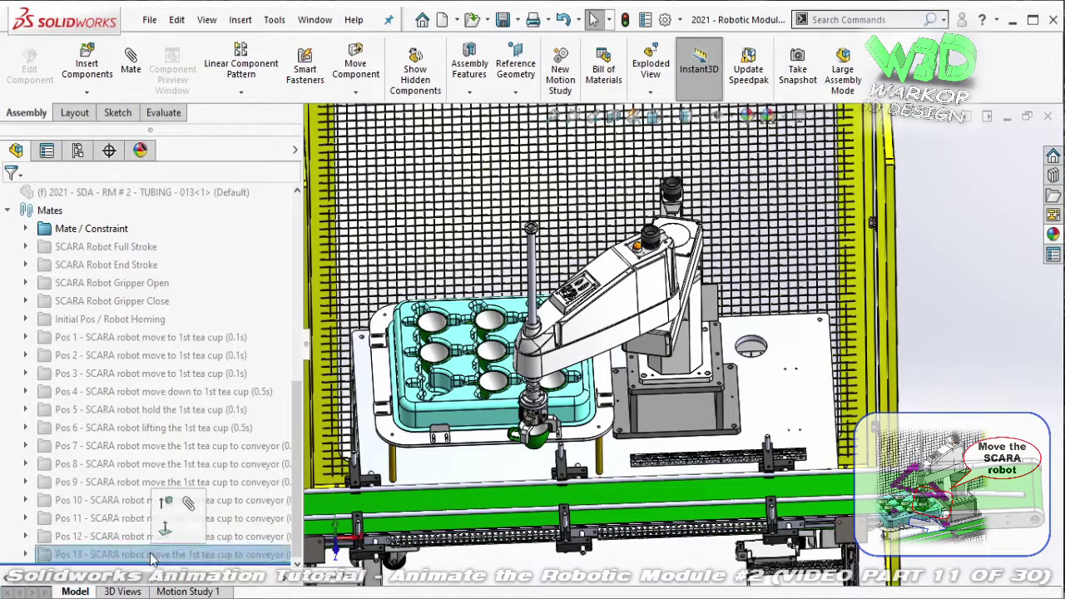